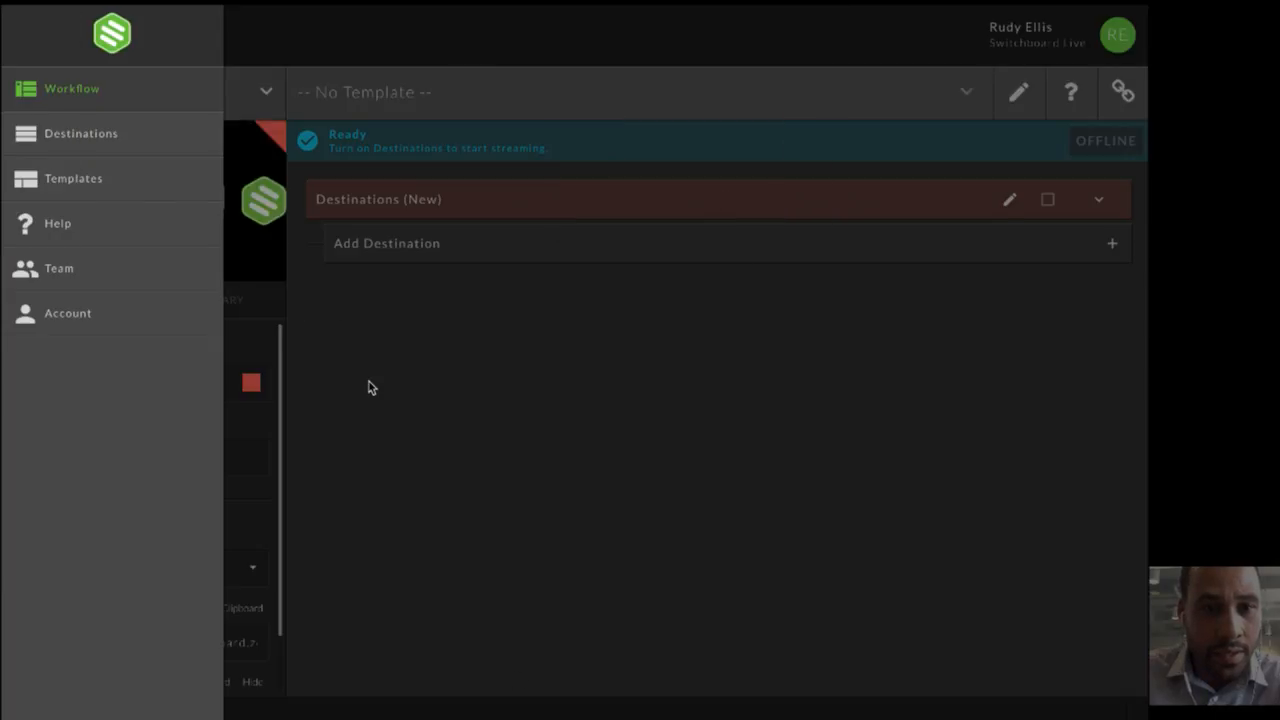
- Close the navigation menu and examine the workflow's source settings, including the available encoder regions
left_click(369, 387)
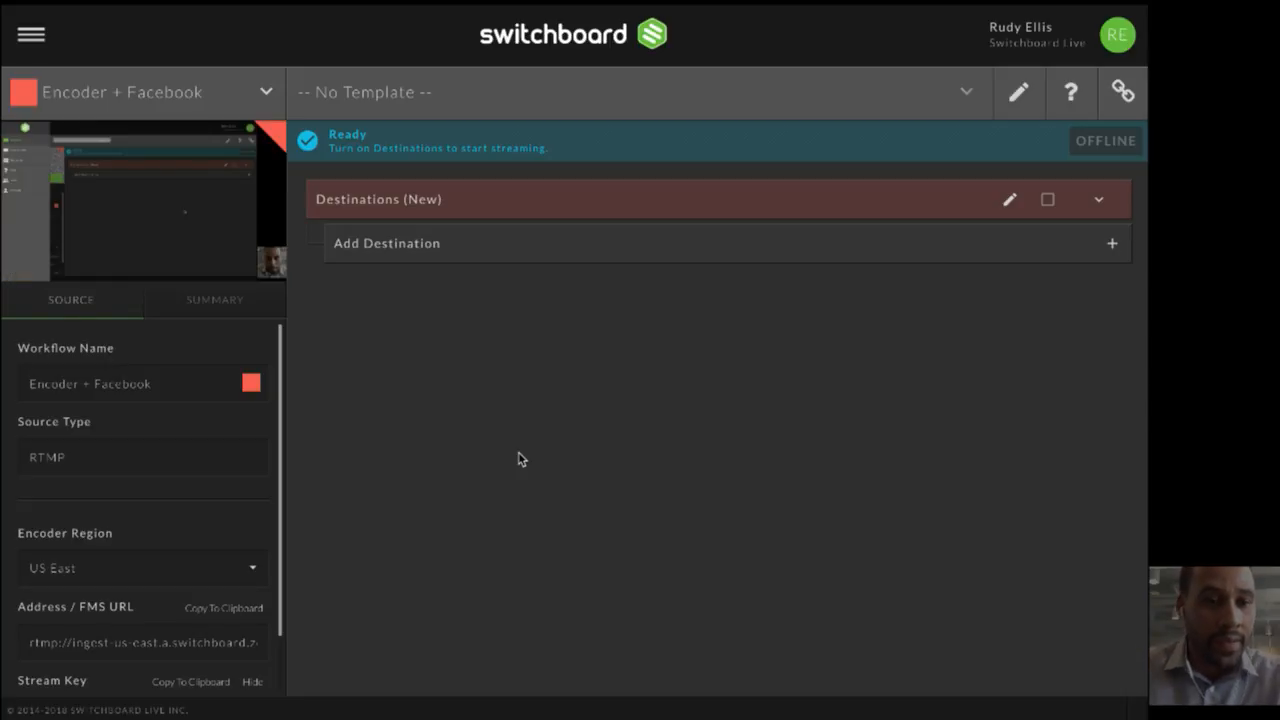
mouse_move(174, 192)
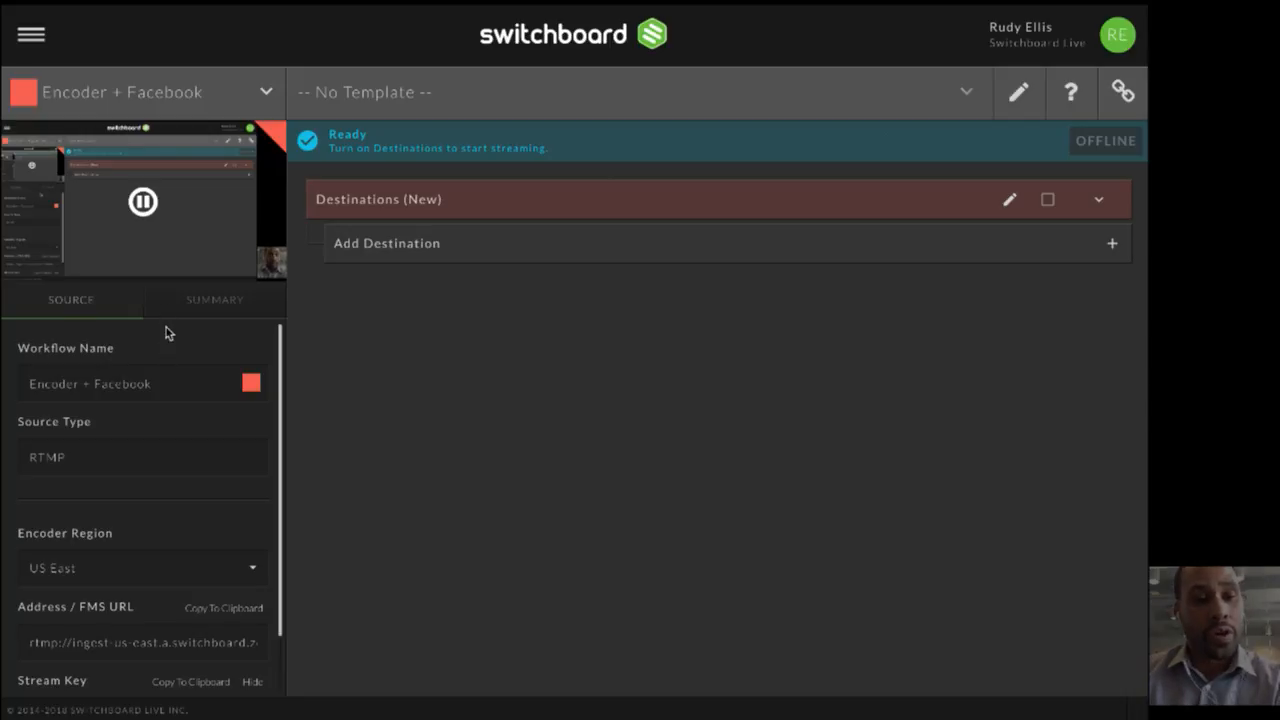
scroll(182, 409, "down", 1)
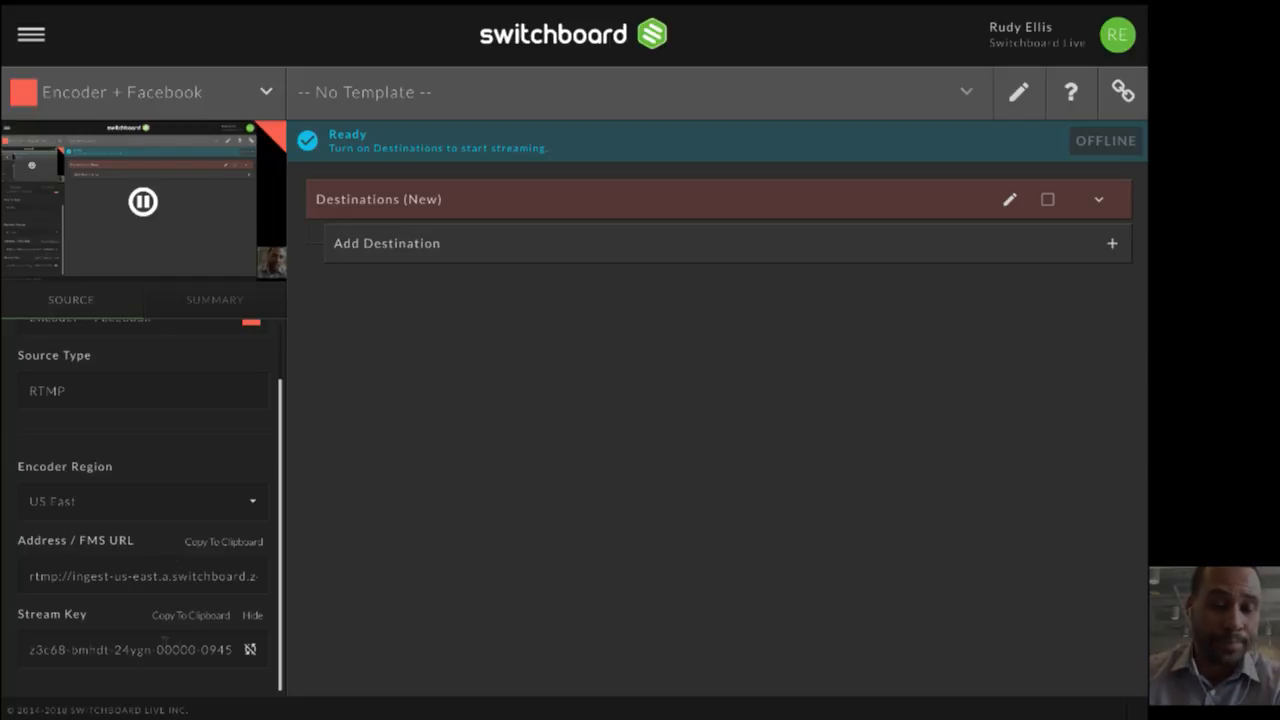
left_click(116, 501)
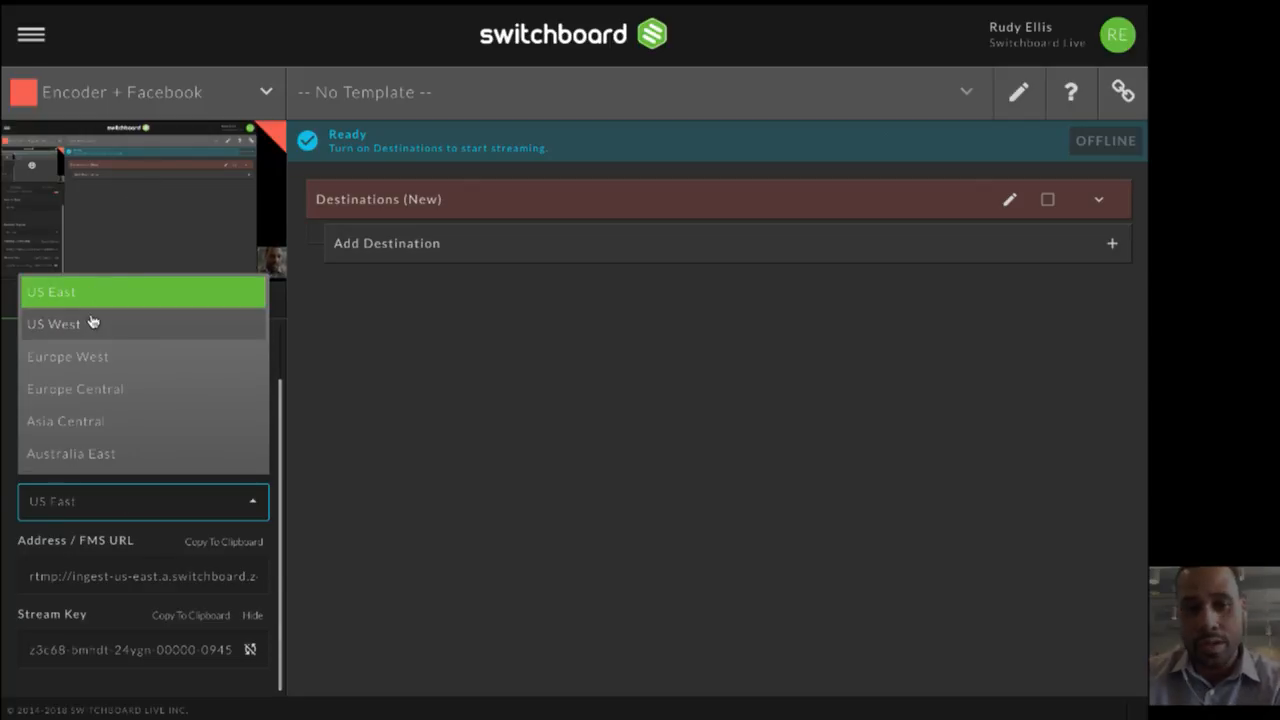
left_click(124, 505)
scroll(197, 505, "up", 1)
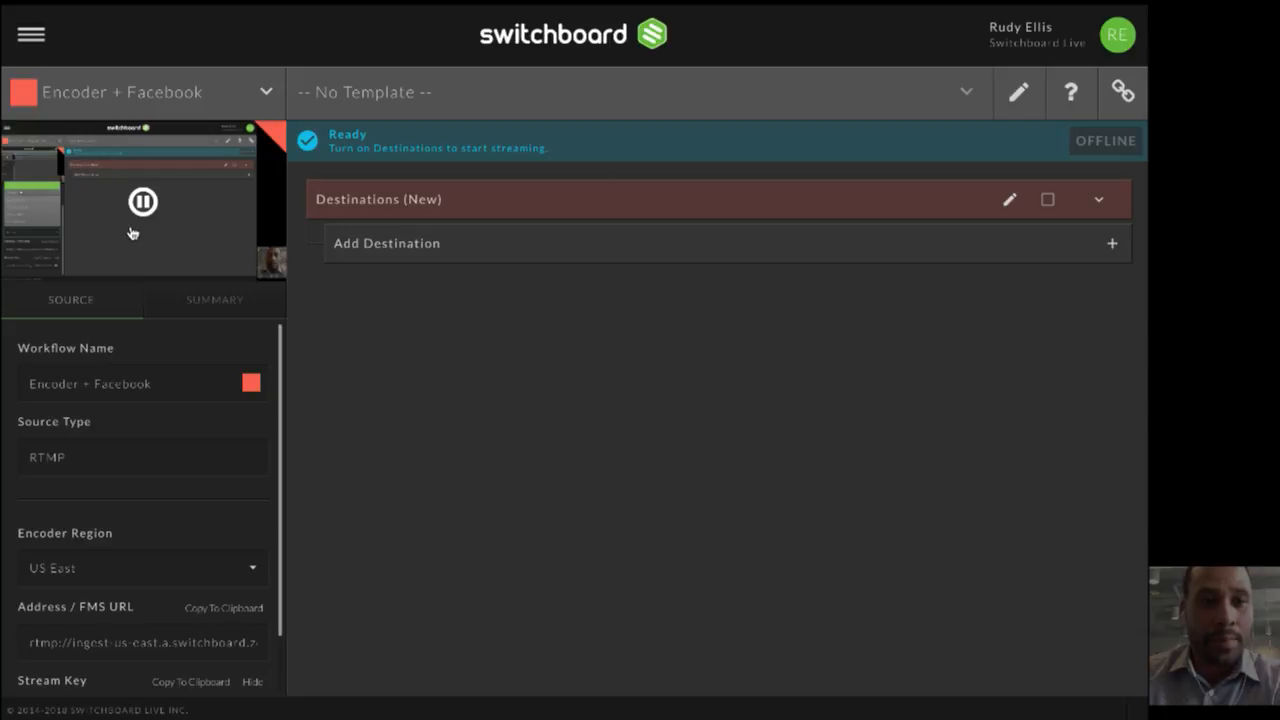
- Review the session summary's status, video and audio details, try the audio preview on and off, and return to the source settings
left_click(195, 298)
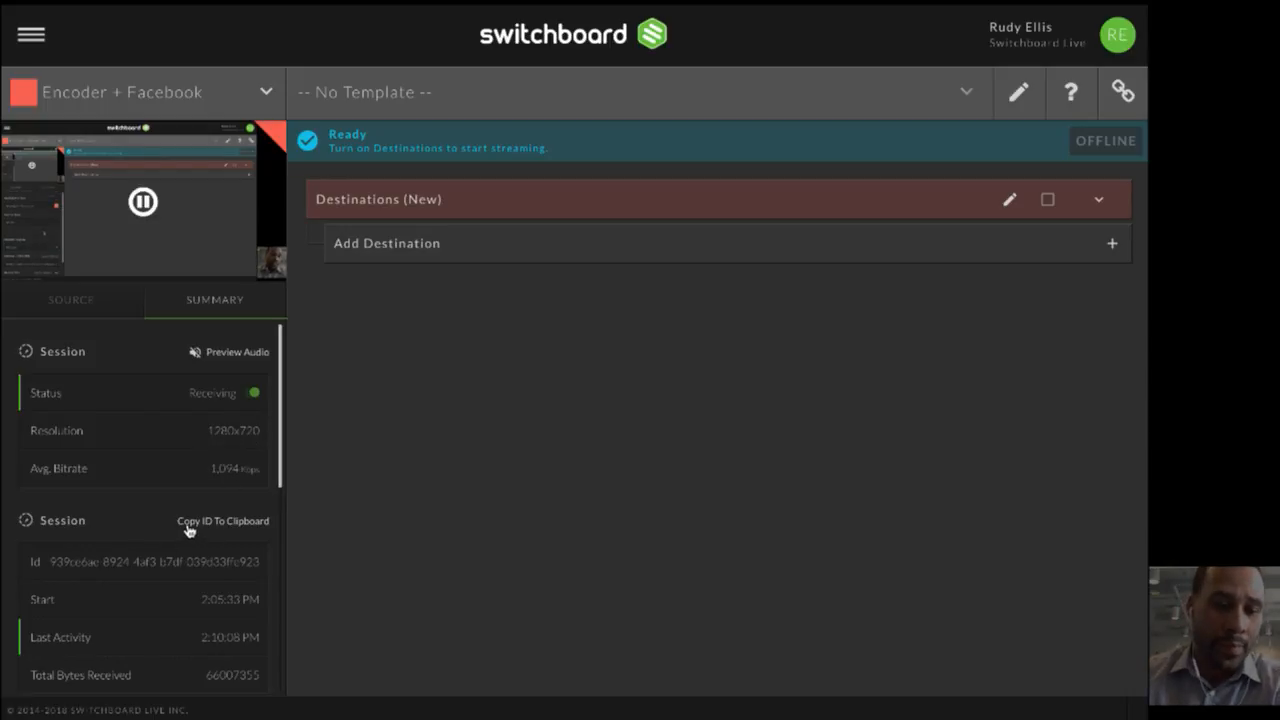
scroll(188, 528, "down", 1)
scroll(188, 528, "down", 4)
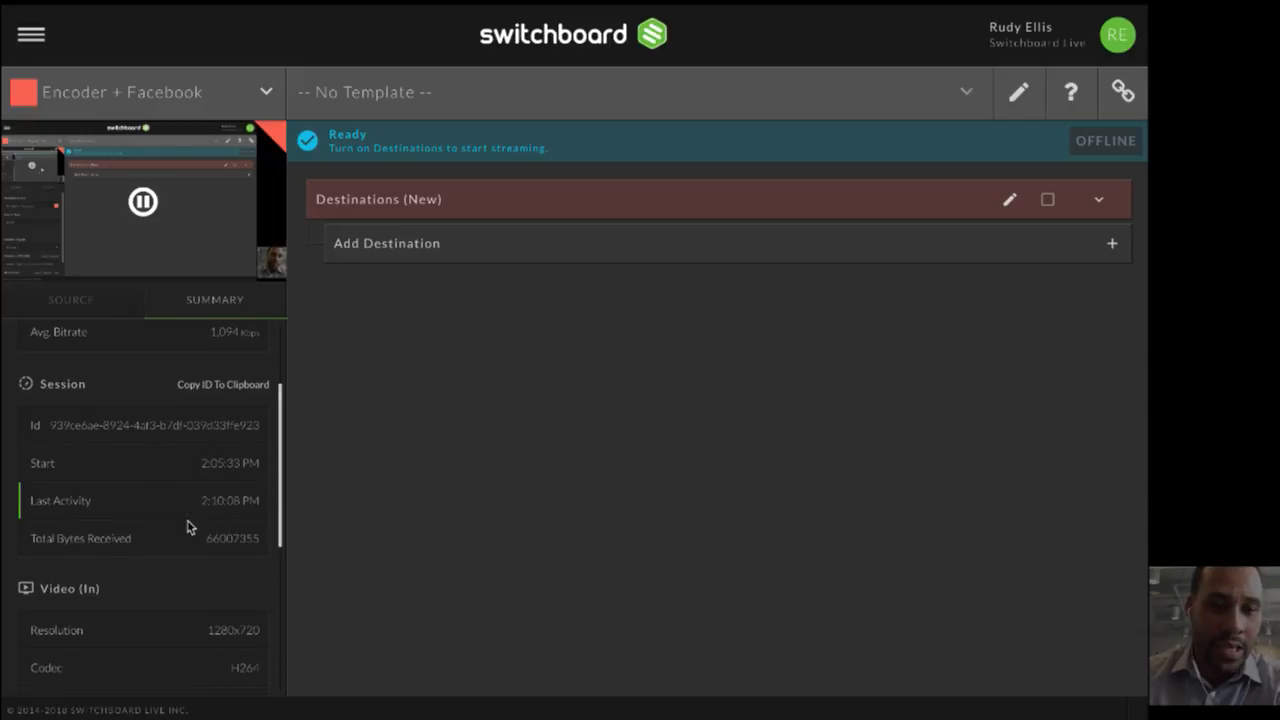
scroll(188, 528, "down", 2)
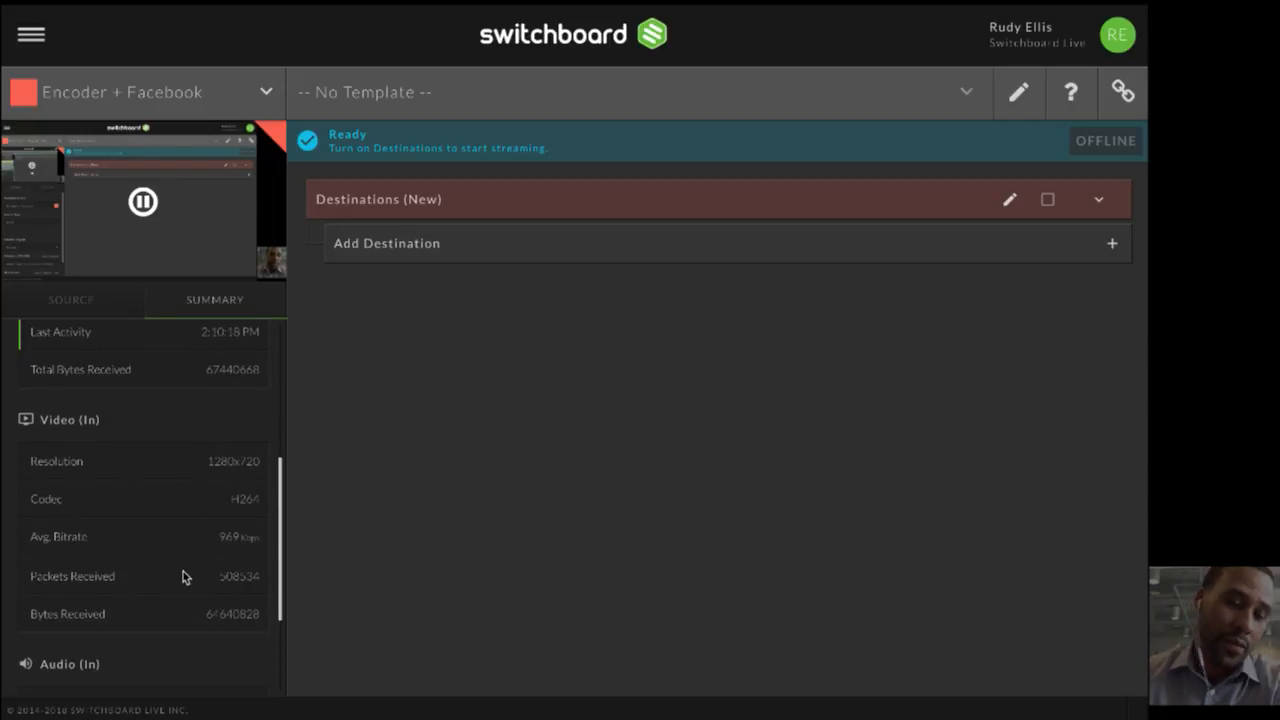
scroll(183, 571, "down", 3)
scroll(182, 562, "up", 8)
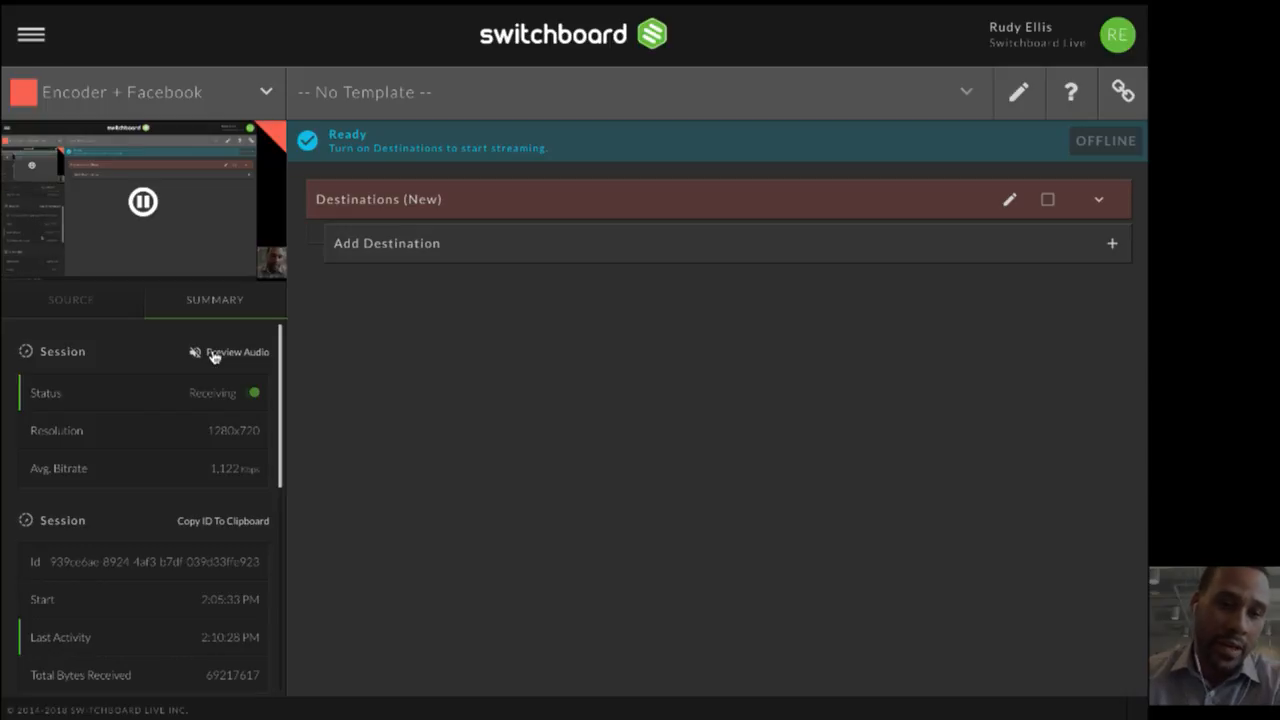
left_click(213, 356)
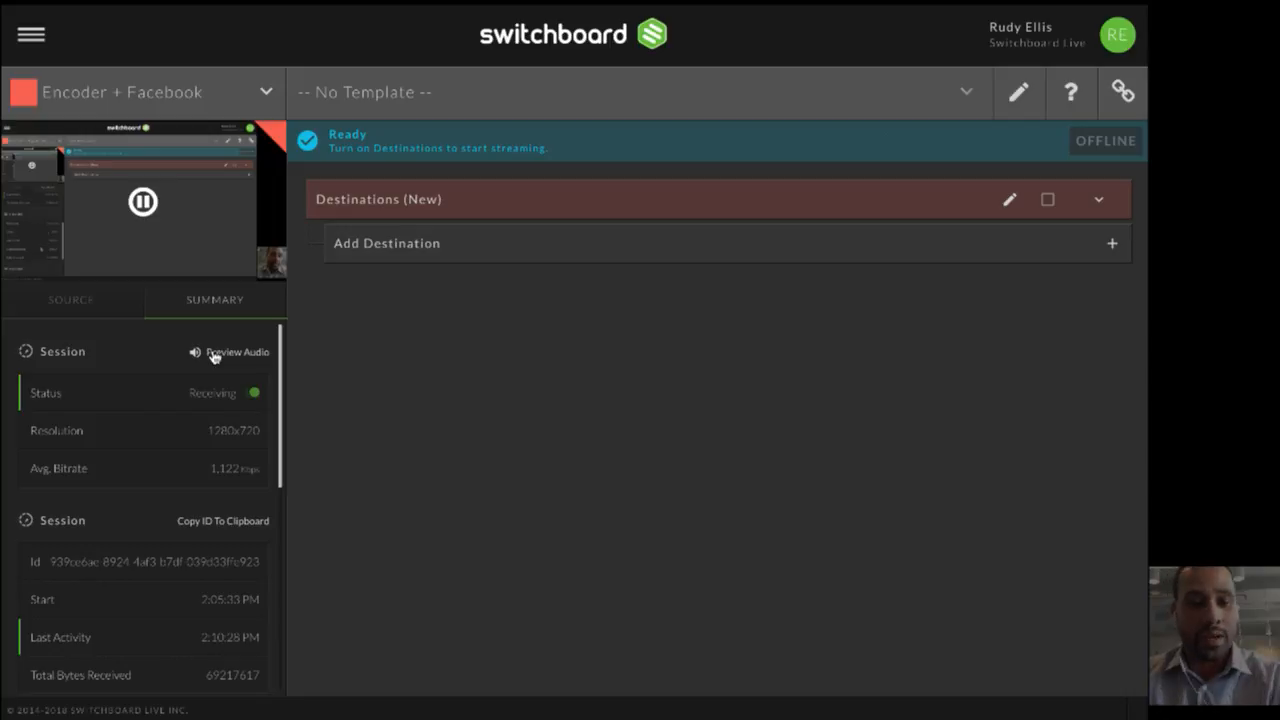
left_click(213, 356)
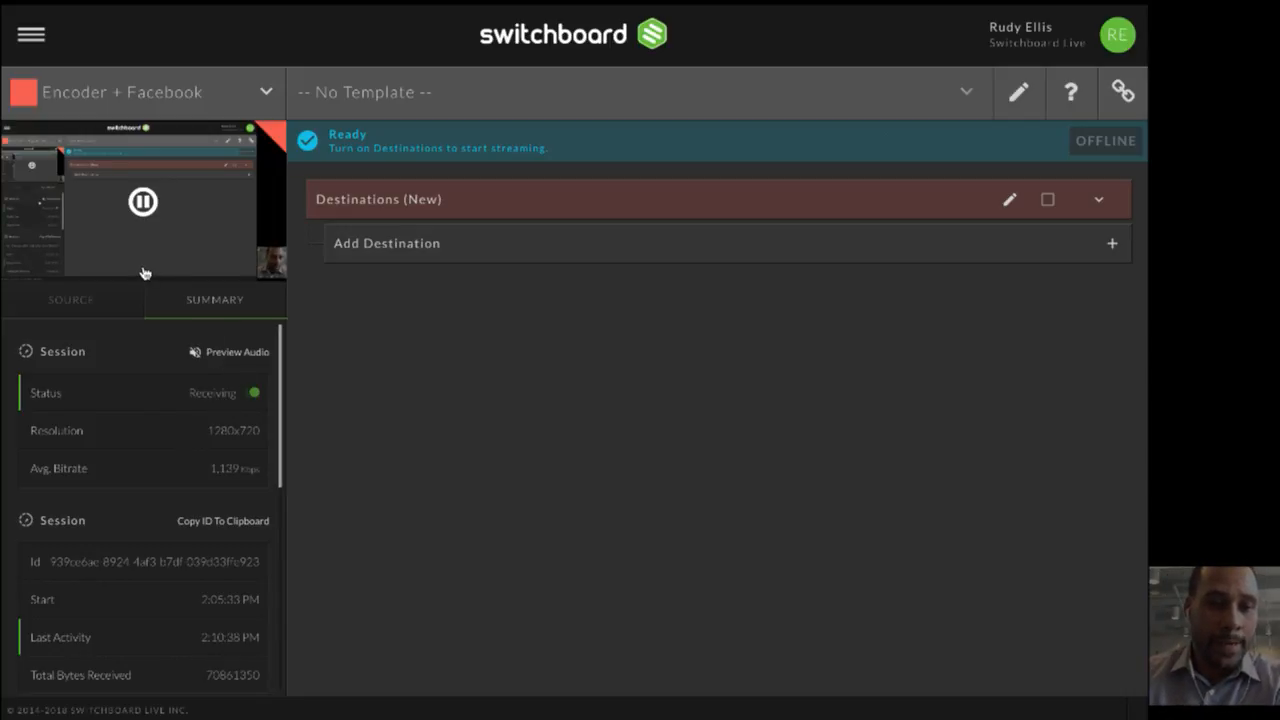
left_click(78, 302)
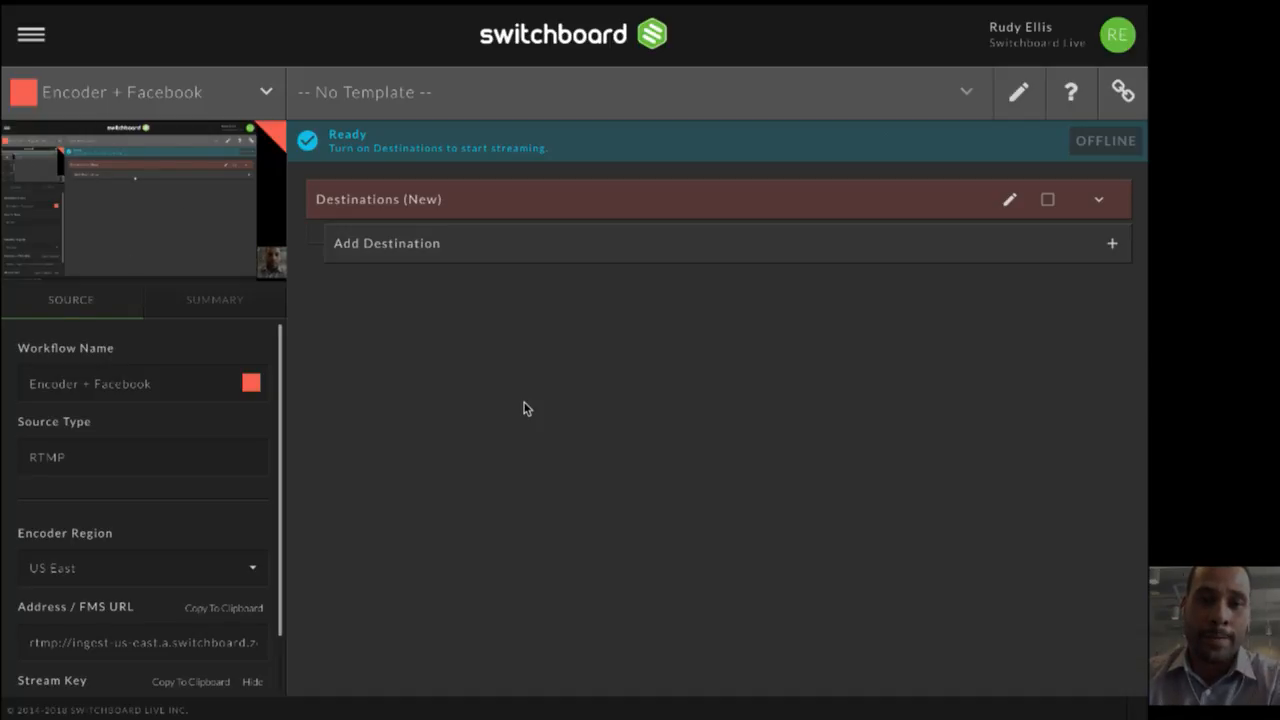
- Add a new Facebook destination to the workflow, named with the presenter's first name followed by "Test"
left_click(573, 251)
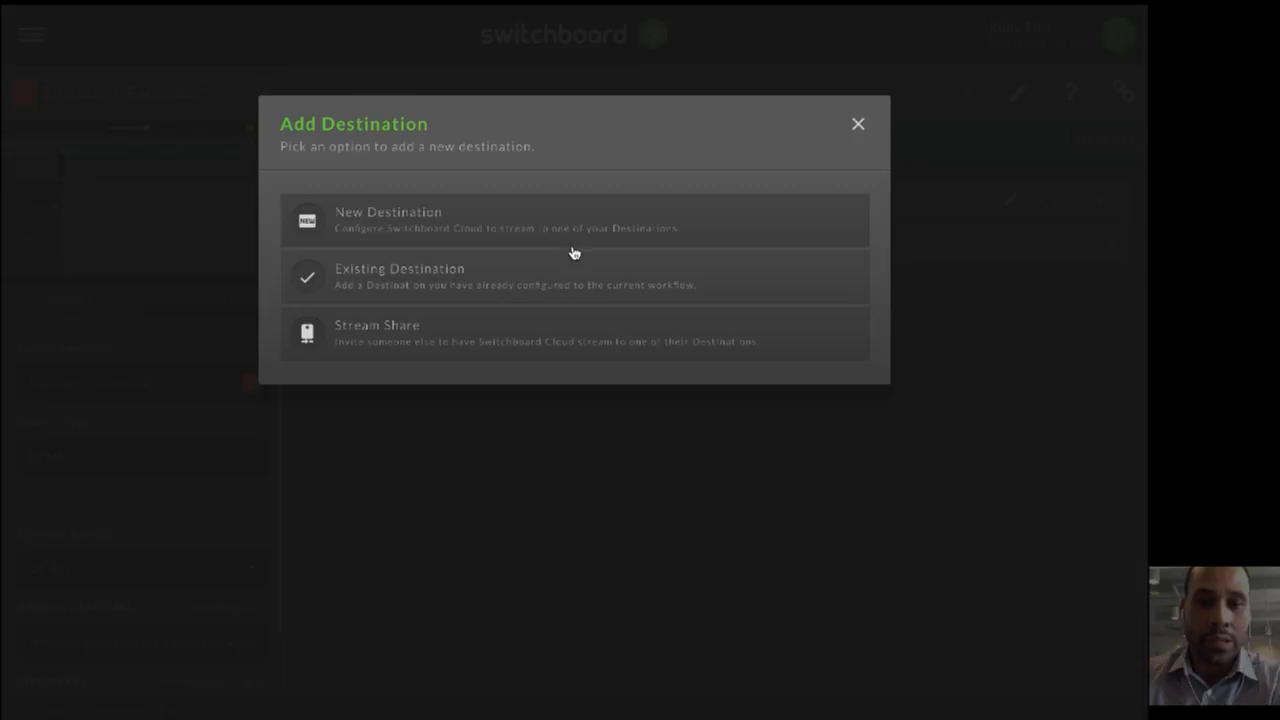
left_click(402, 229)
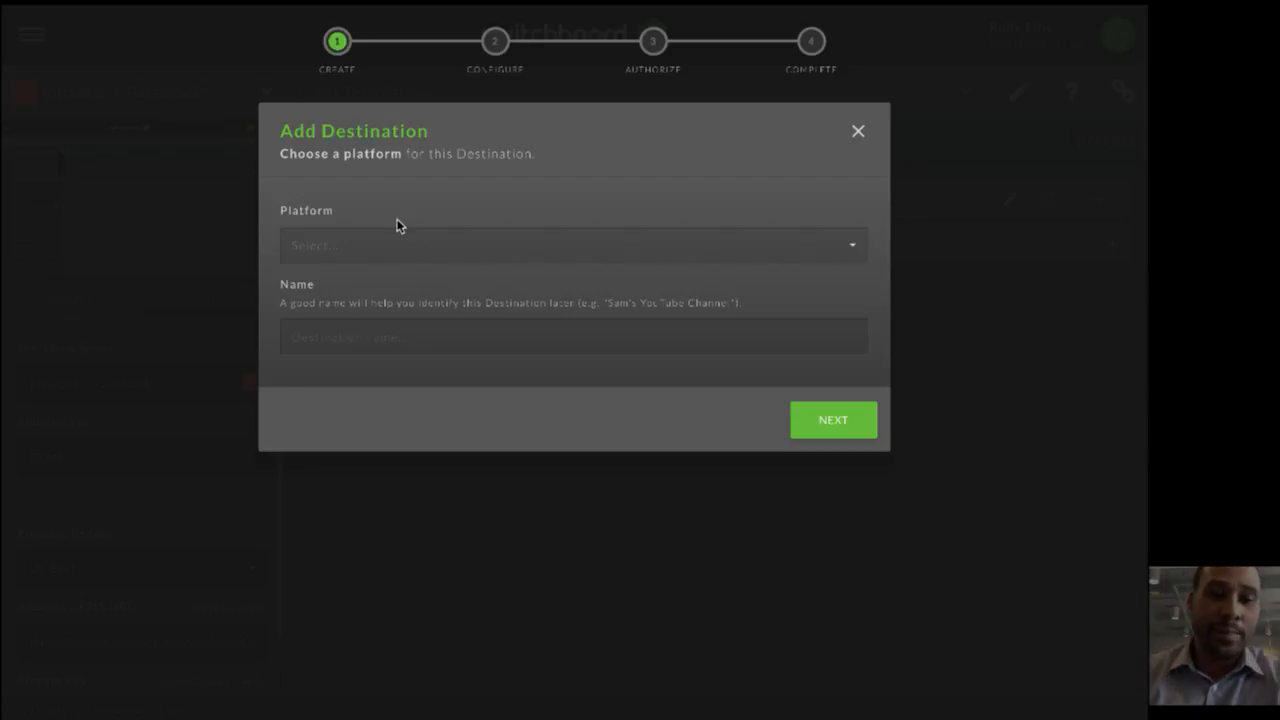
left_click(402, 233)
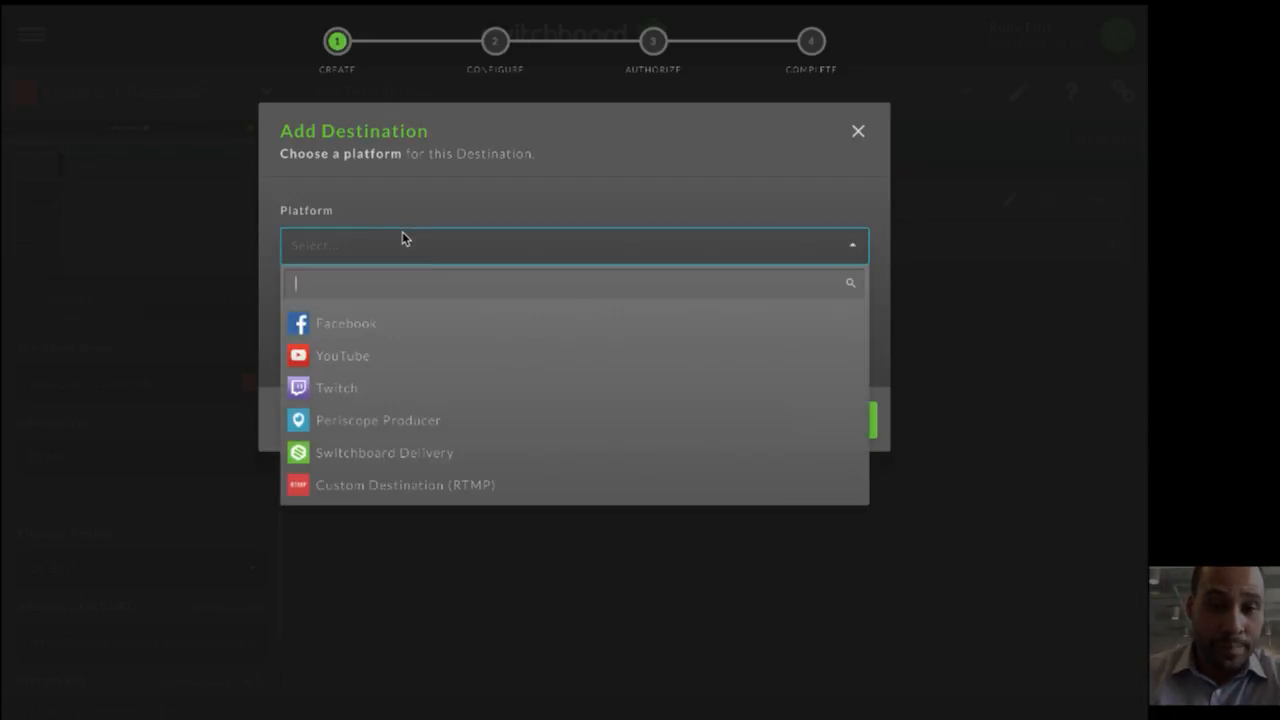
left_click(414, 333)
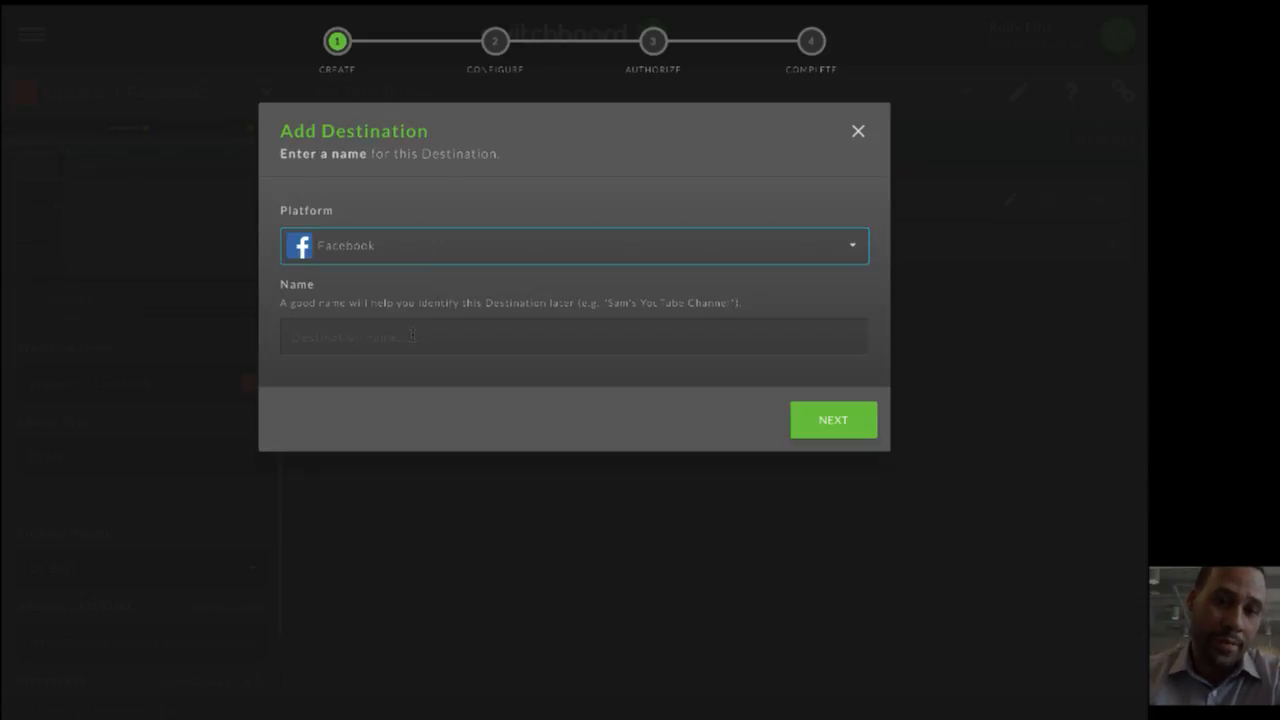
left_click(426, 345)
type("Rudy Test")
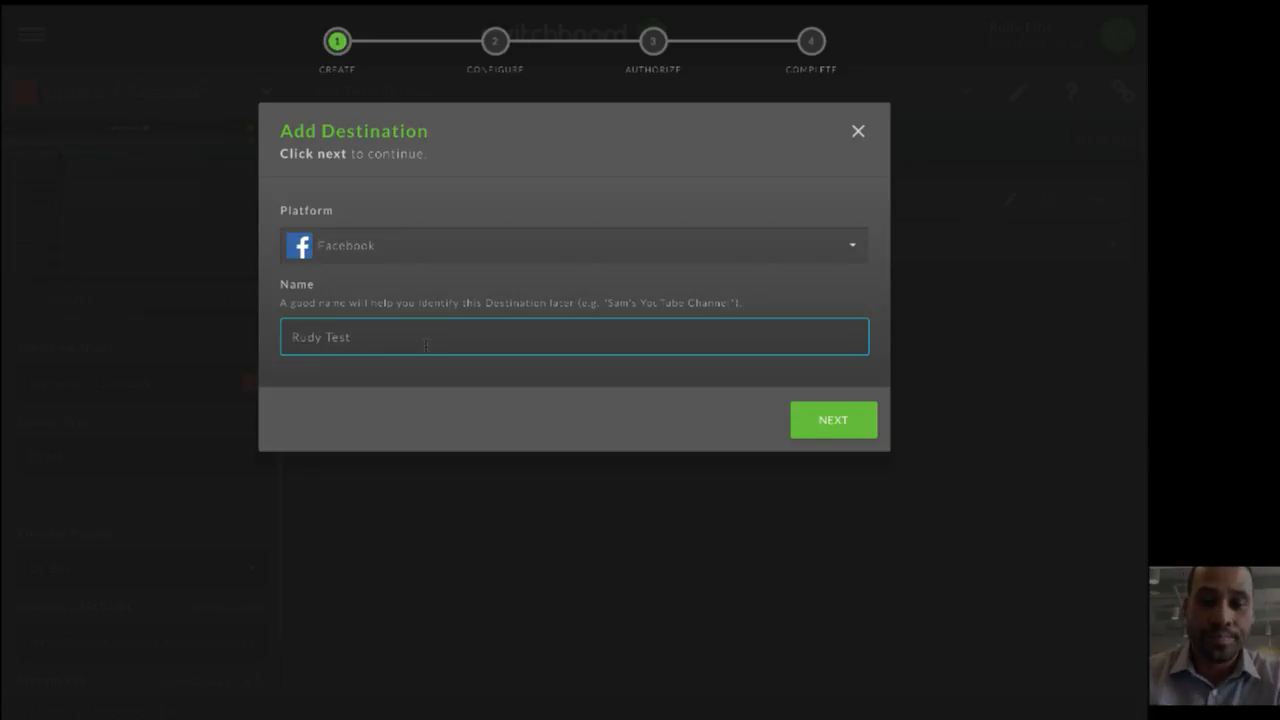
left_click(834, 424)
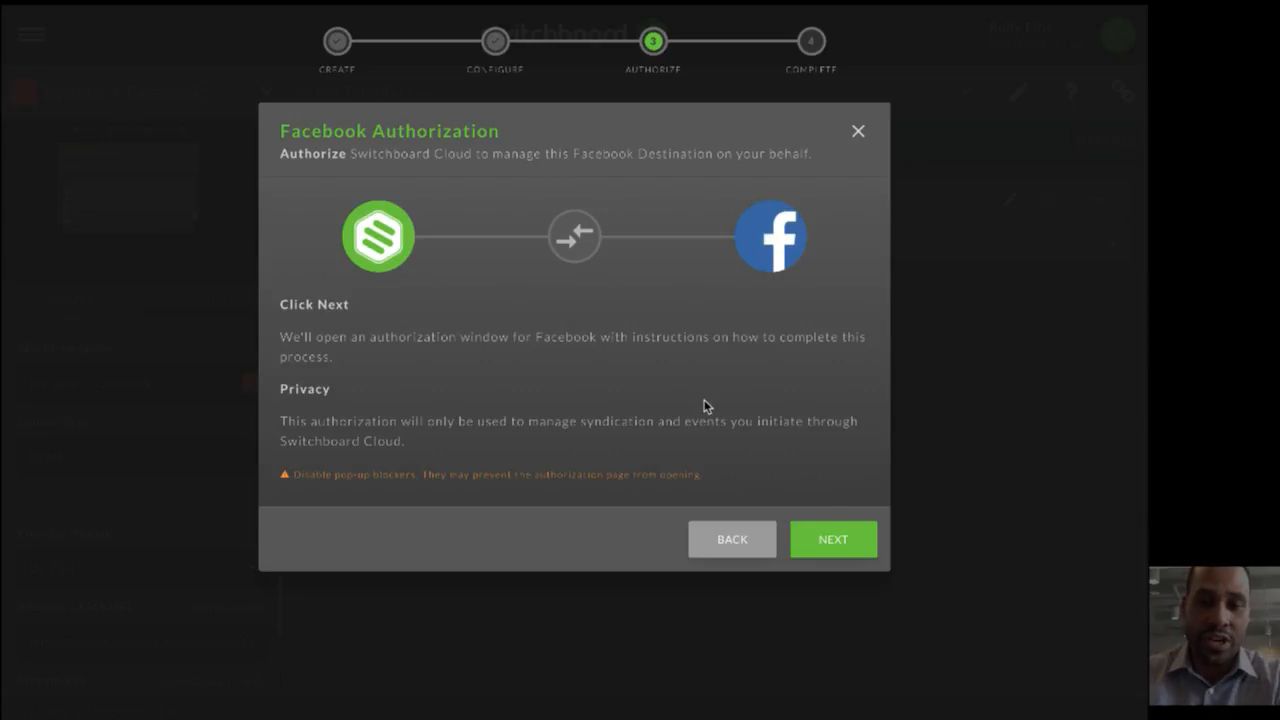
- Start the Facebook authorization for the destination and log in with the account password
left_click(817, 541)
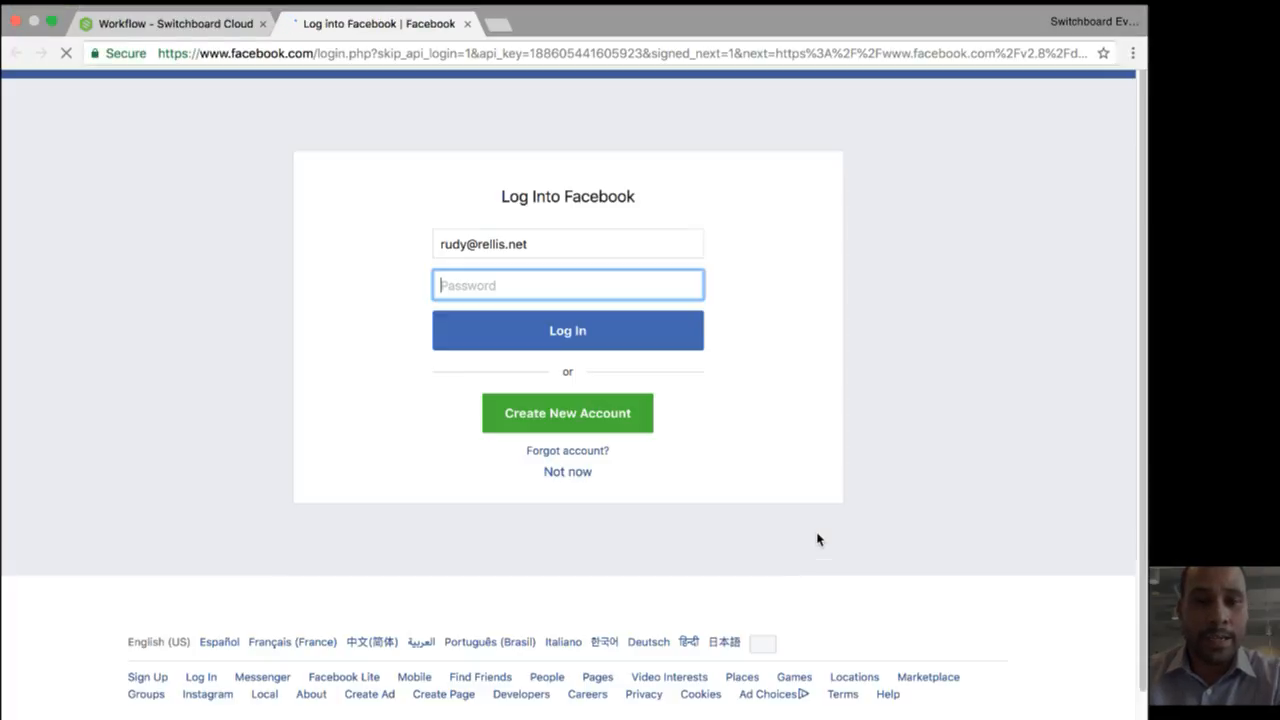
type("••••••")
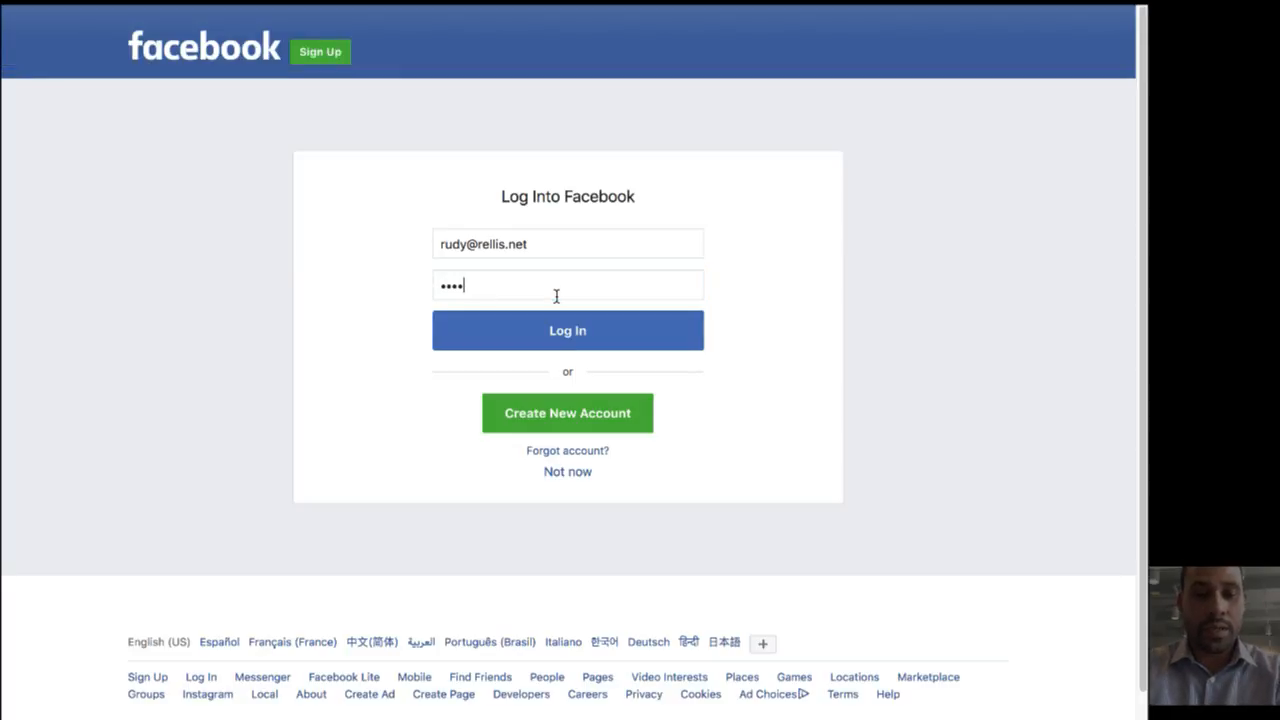
key("Return")
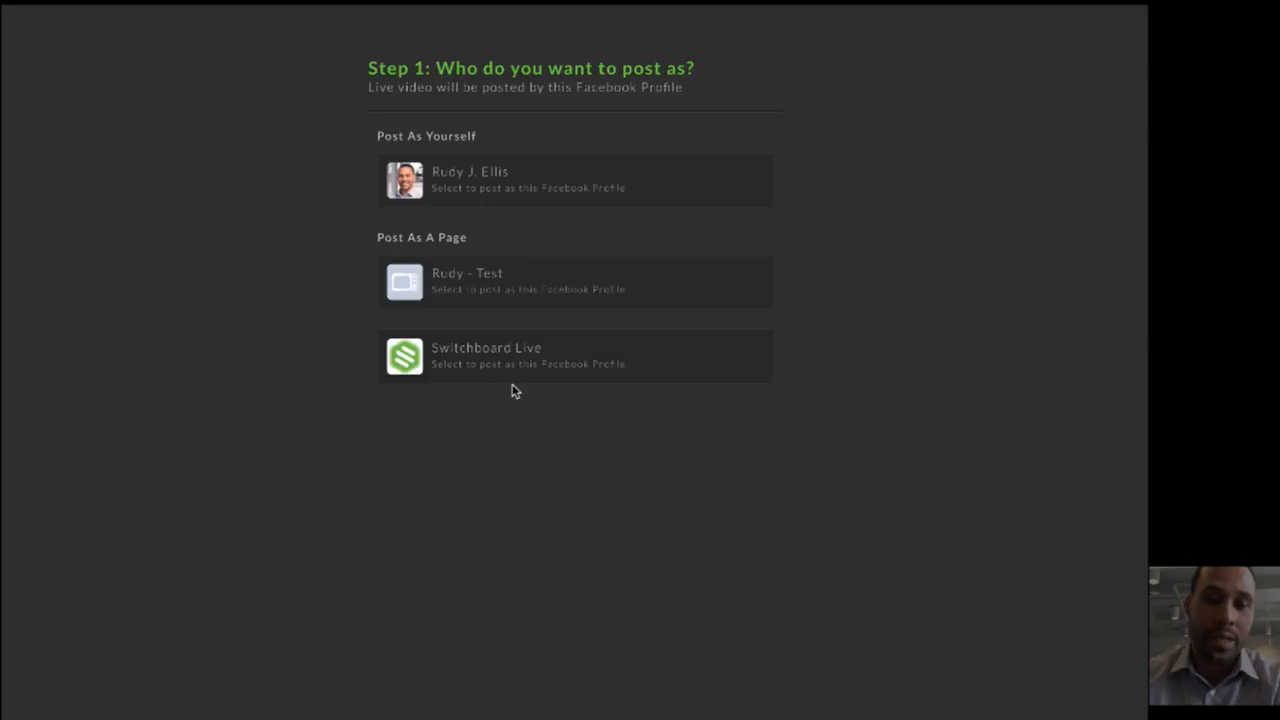
- Post as the presenter's test page and to that page's wall, and finish the Facebook destination setup
left_click(491, 286)
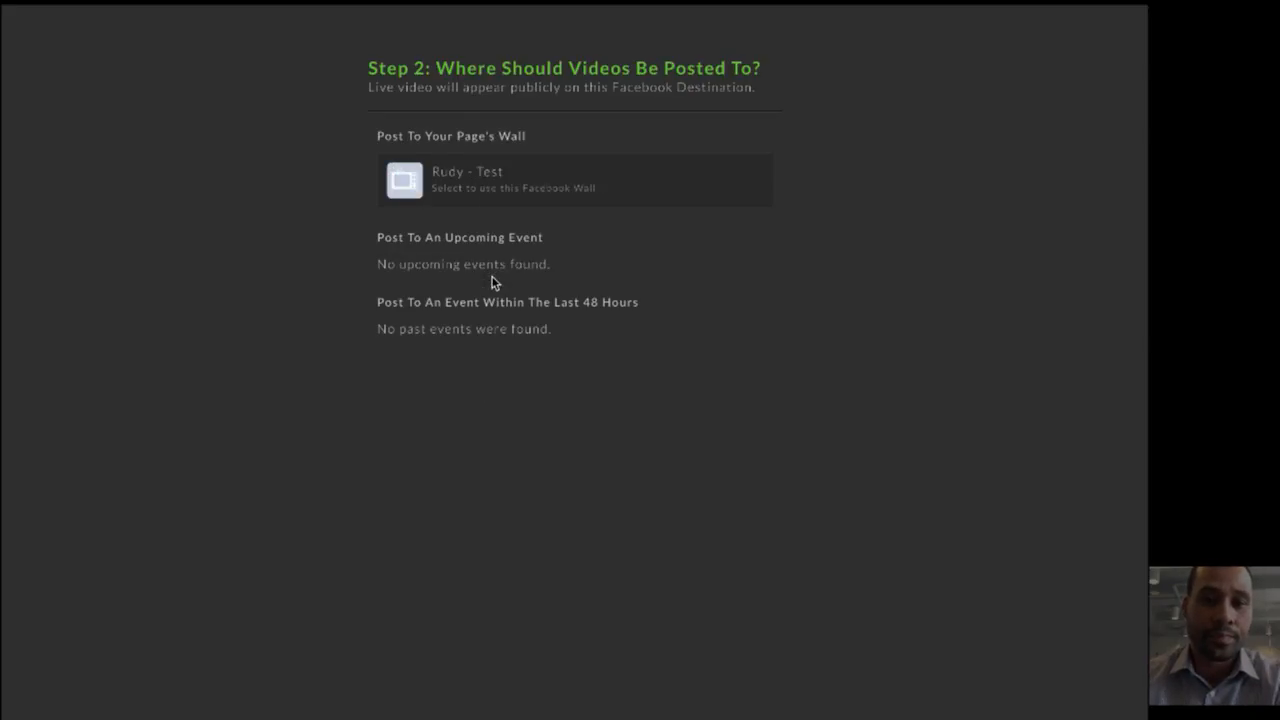
left_click(438, 186)
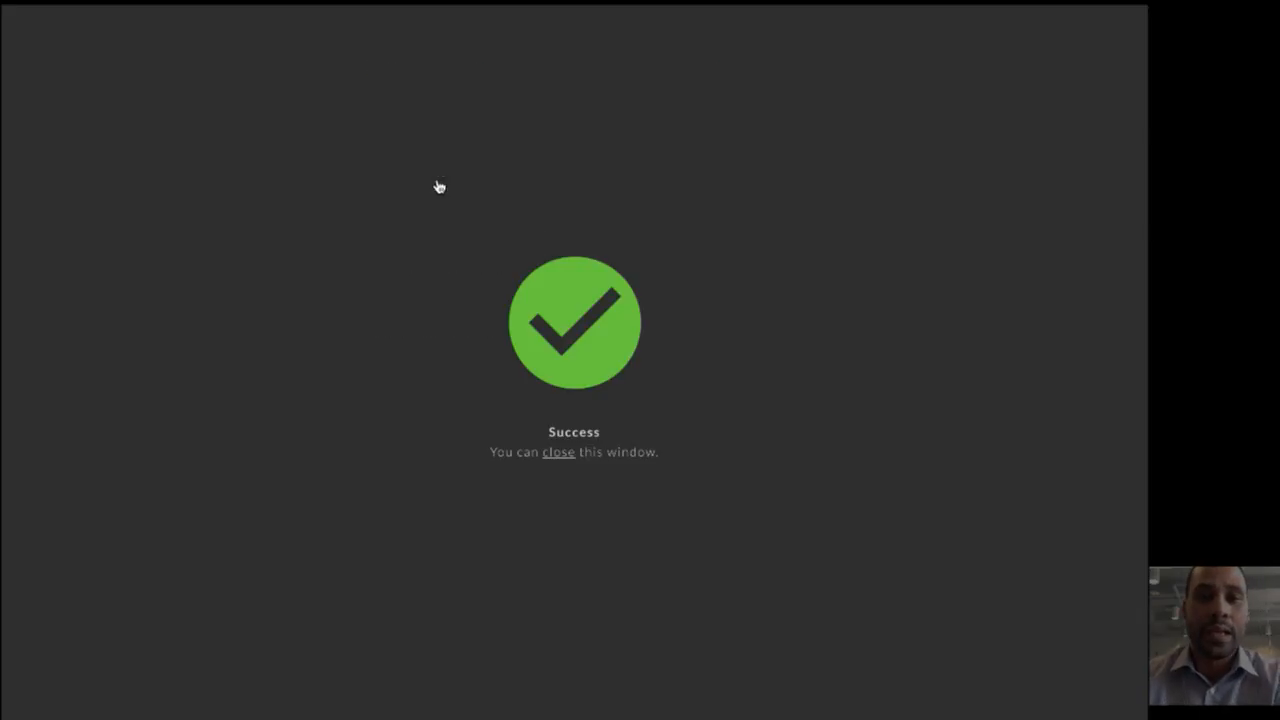
left_click(562, 453)
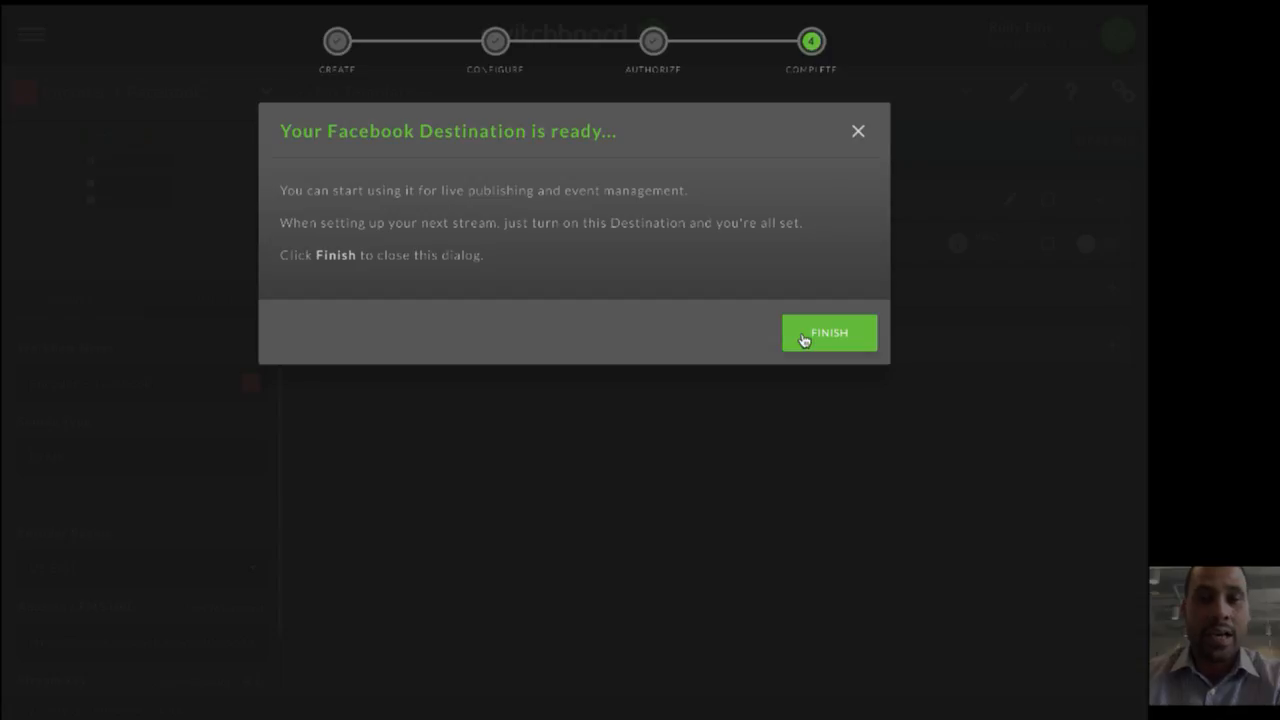
left_click(803, 338)
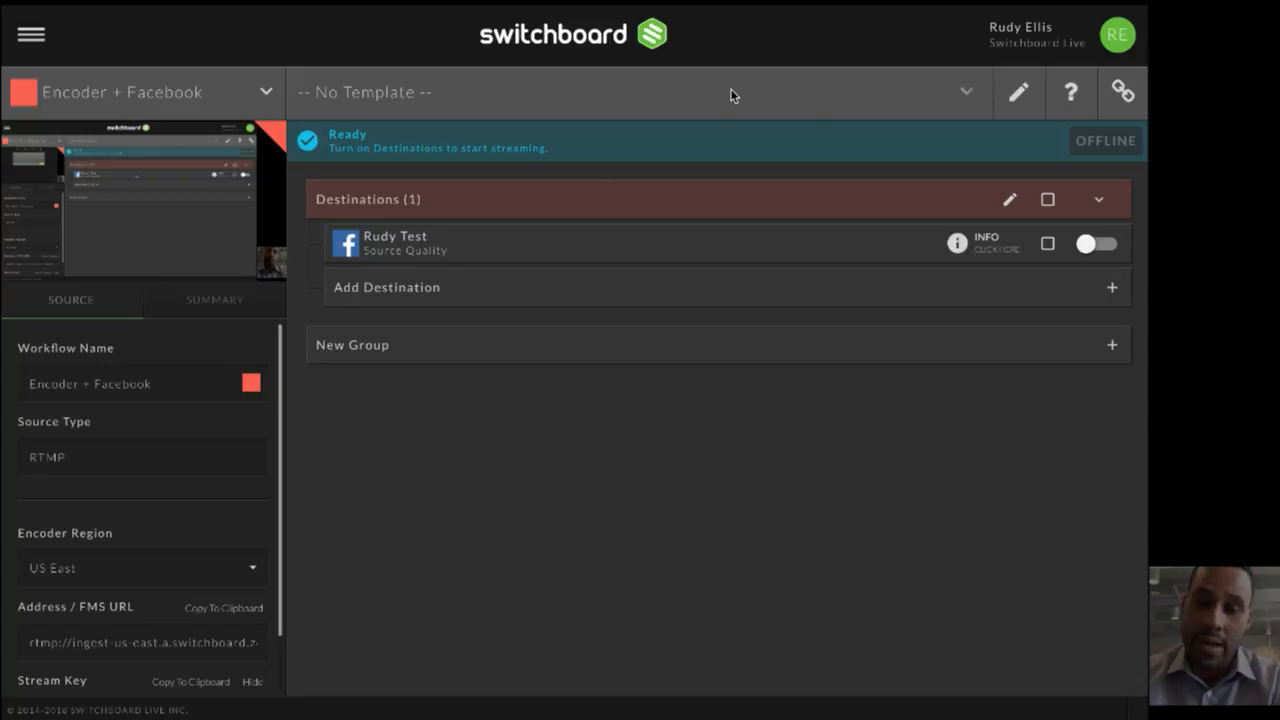
- Create a stream template named with the presenter's first name followed by "Going Live"
left_click(1028, 96)
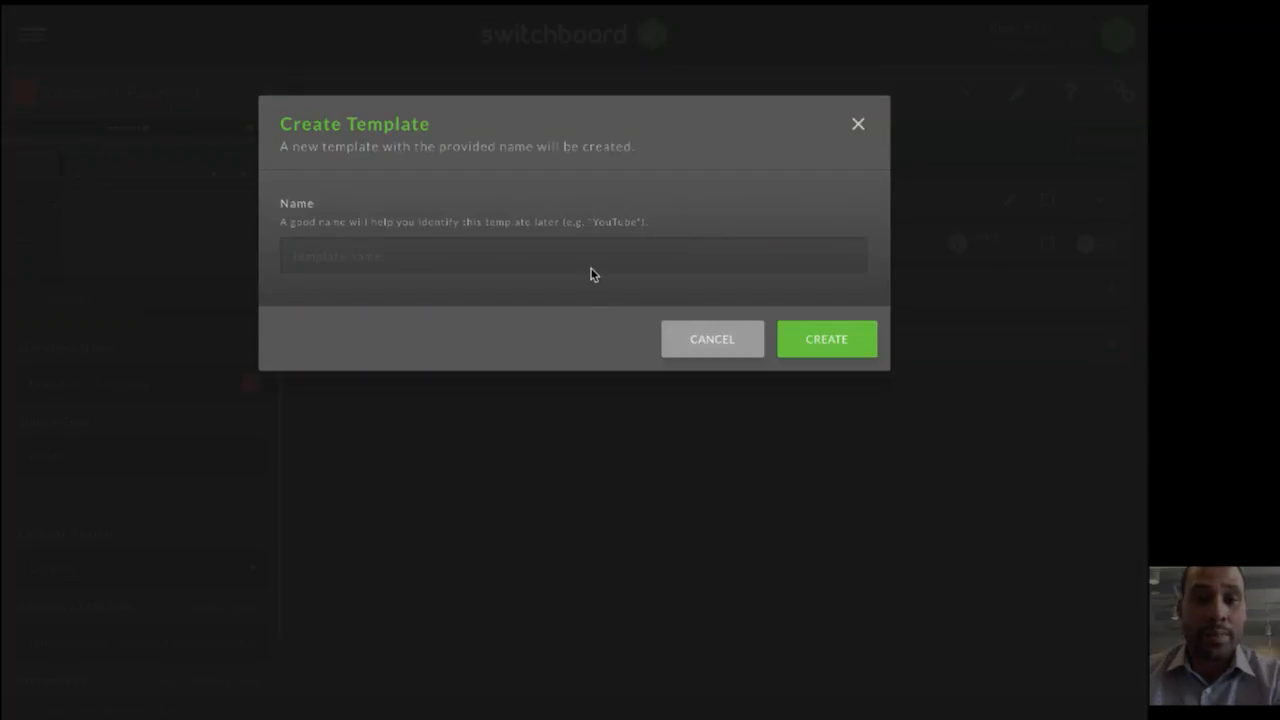
left_click(591, 271)
type("Rudy FGOing Live")
key("BackSpace")
key("BackSpace")
key("BackSpace")
key("BackSpace")
key("BackSpace")
key("BackSpace")
key("BackSpace")
key("BackSpace")
key("BackSpace")
type("oing Li")
key("BackSpace")
key("BackSpace")
type("Live")
left_click(858, 338)
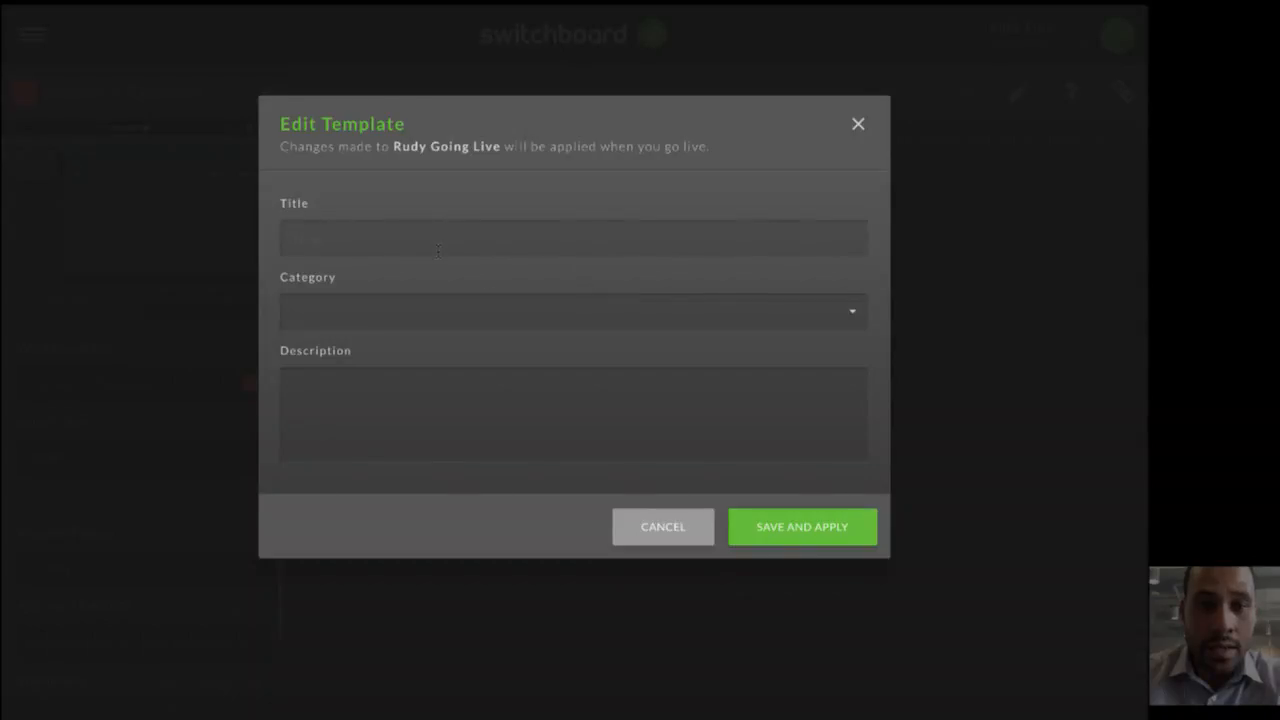
- Title the live video "AMA 8-8-18" in the template and set its category to Howto & Style
left_click(437, 250)
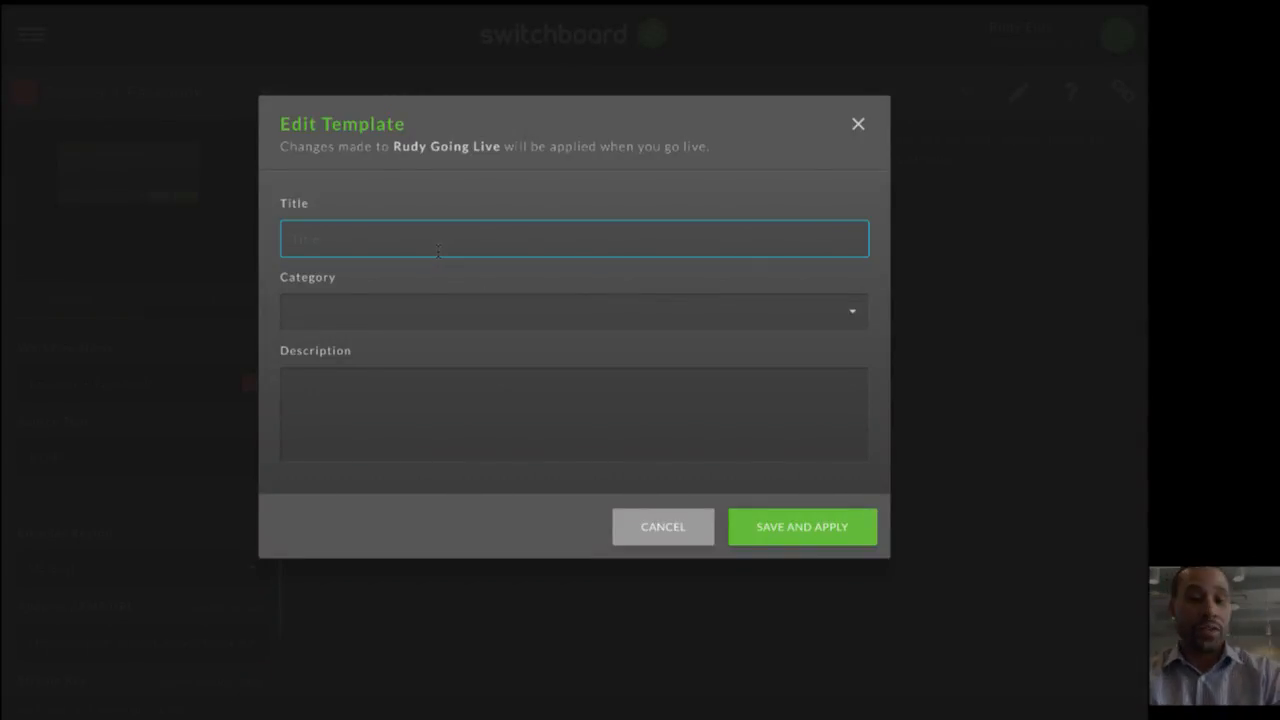
type("AMA ")
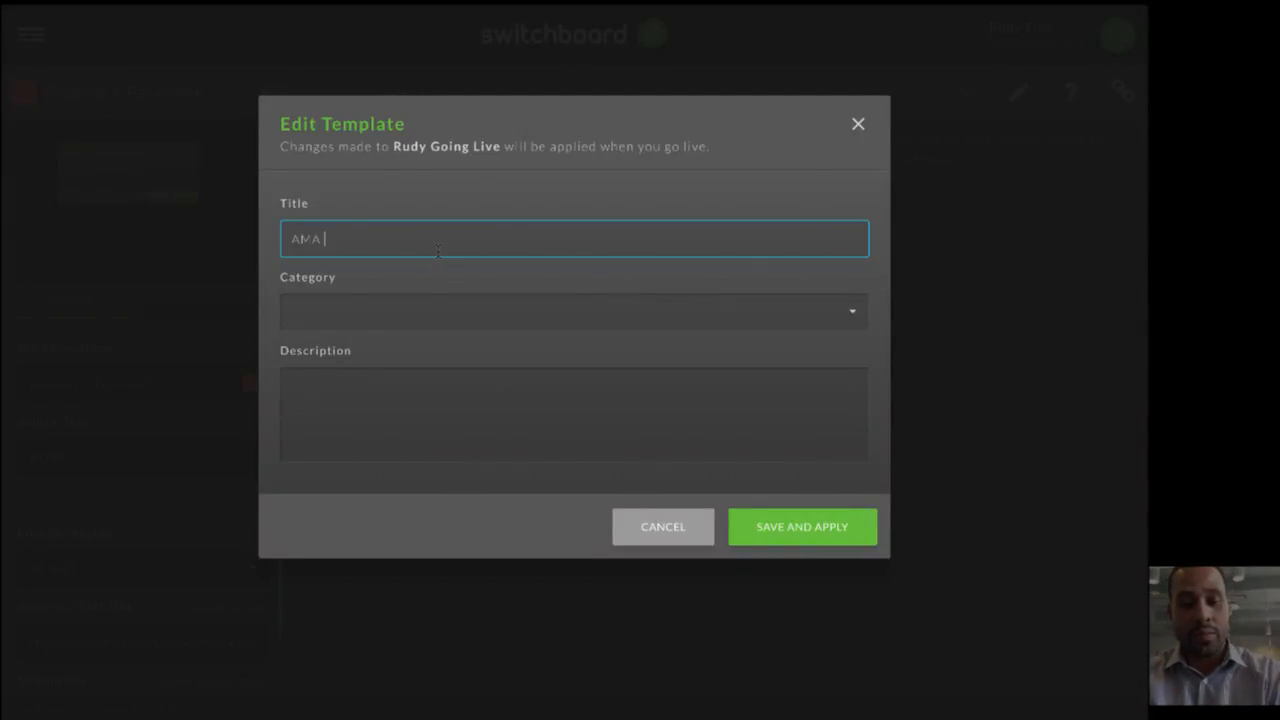
type("8-")
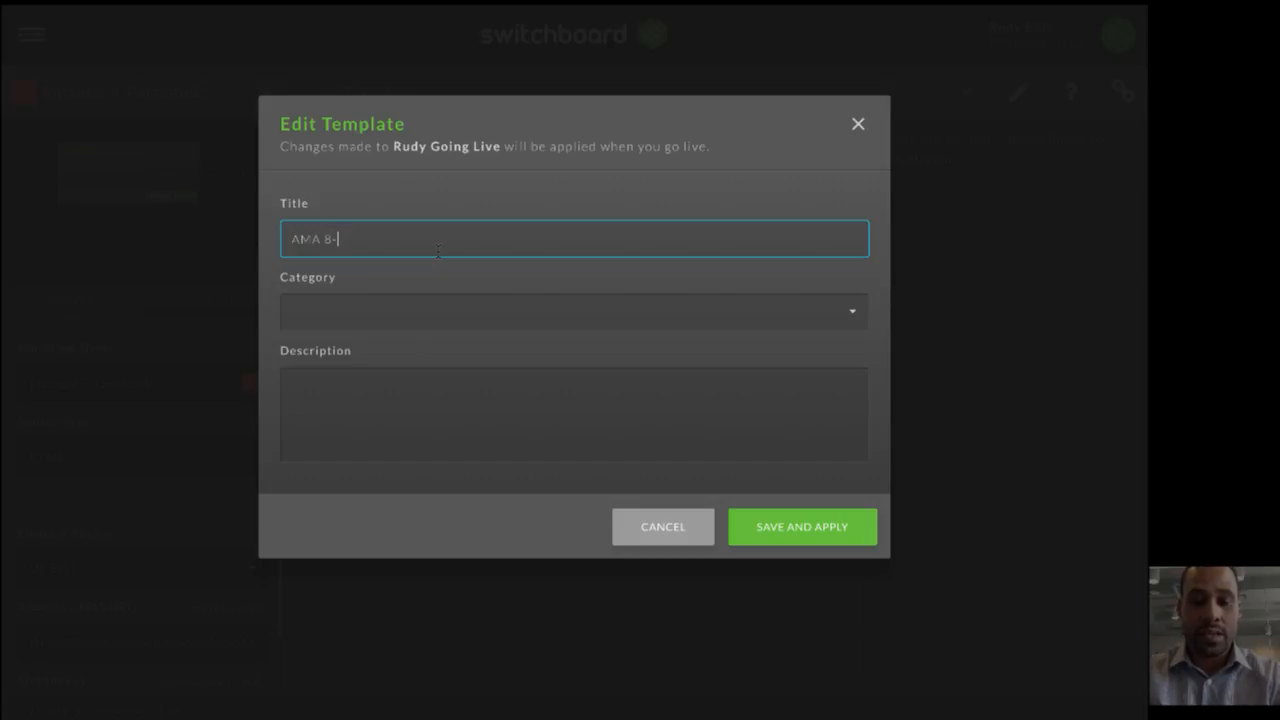
type("8-18")
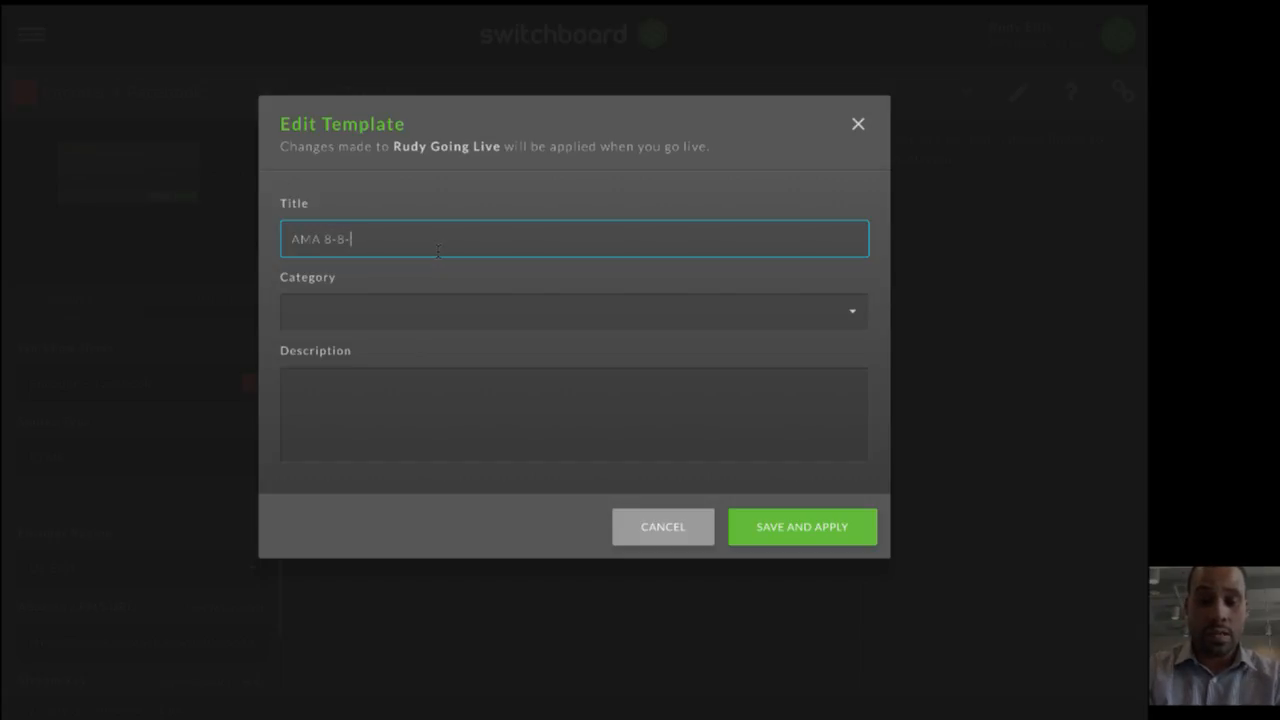
left_click(455, 311)
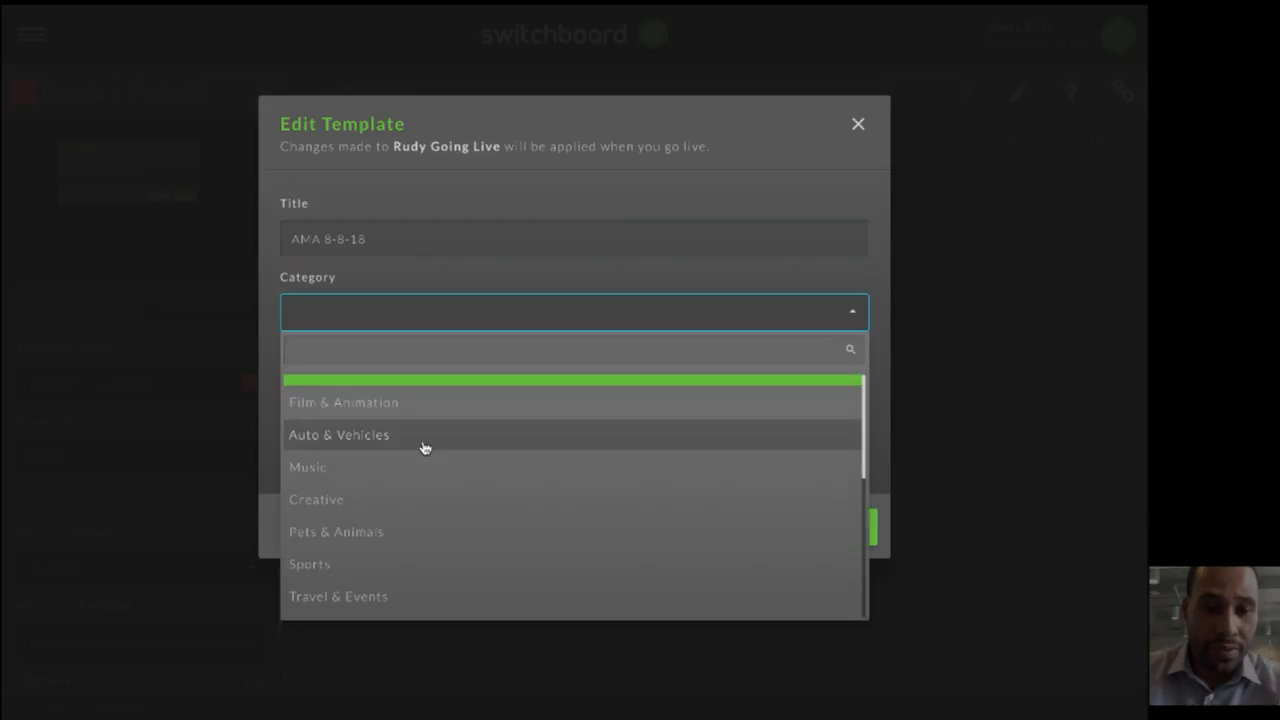
scroll(409, 540, "down", 5)
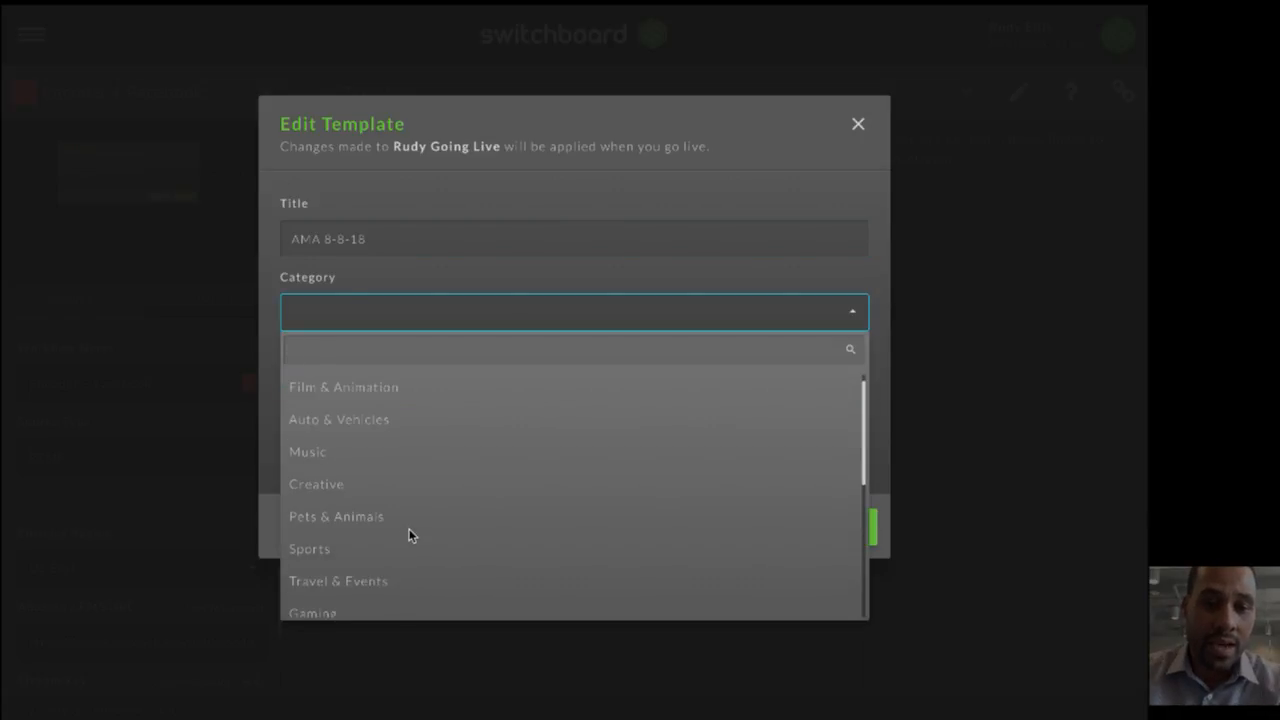
scroll(420, 583, "down", 1)
left_click(397, 583)
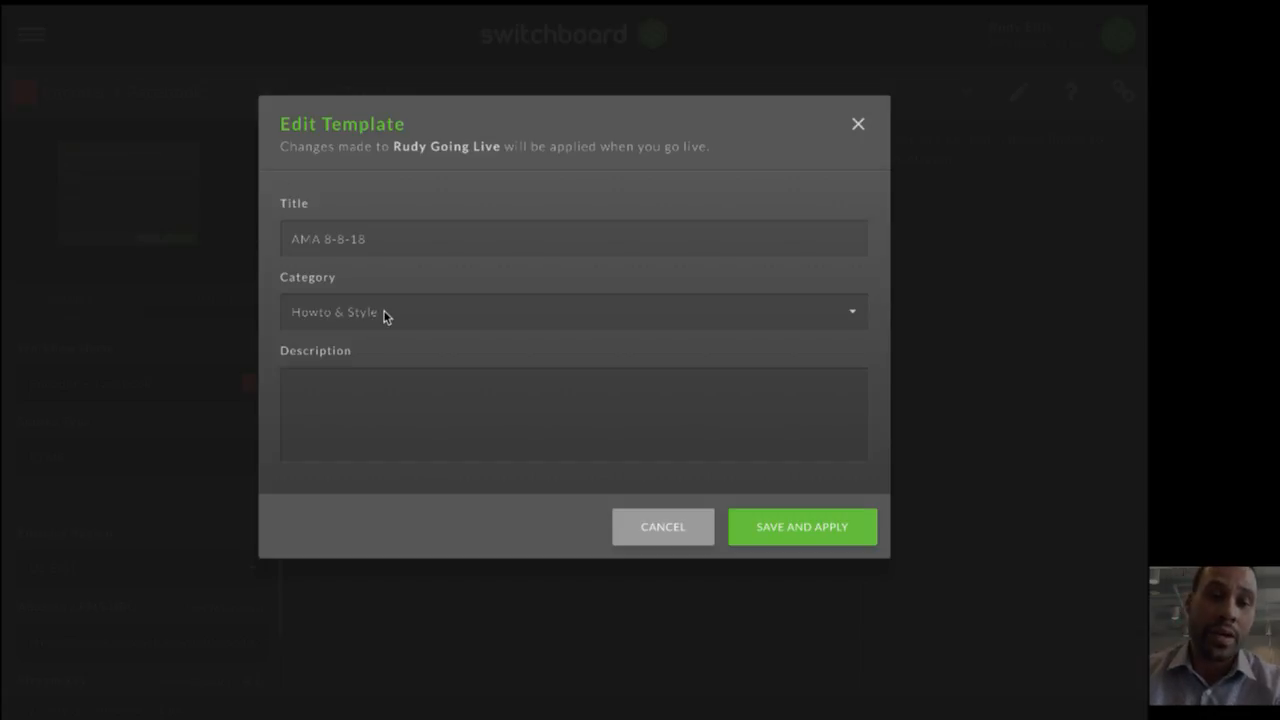
- Enter the description "THis is a quick demo on how to go live!!" followed by the presenter's handle and "#streamoutloud"
left_click(418, 394)
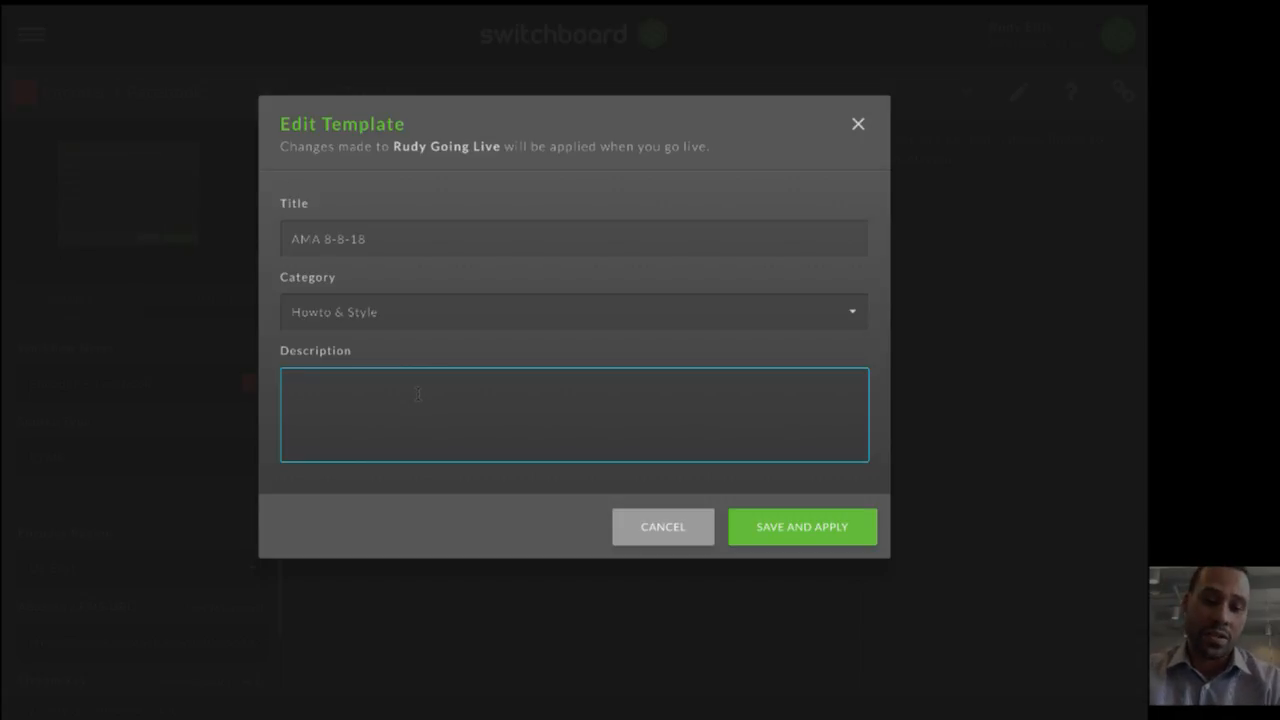
type("THis is ")
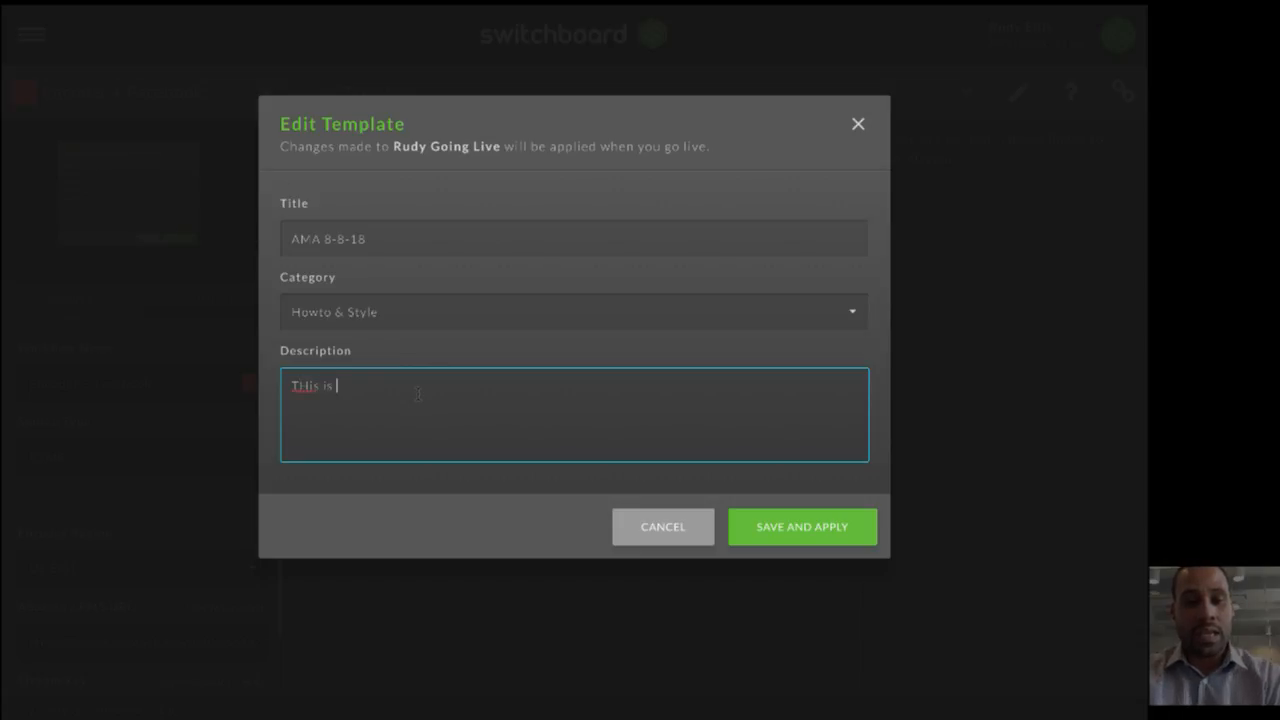
type("a quick d")
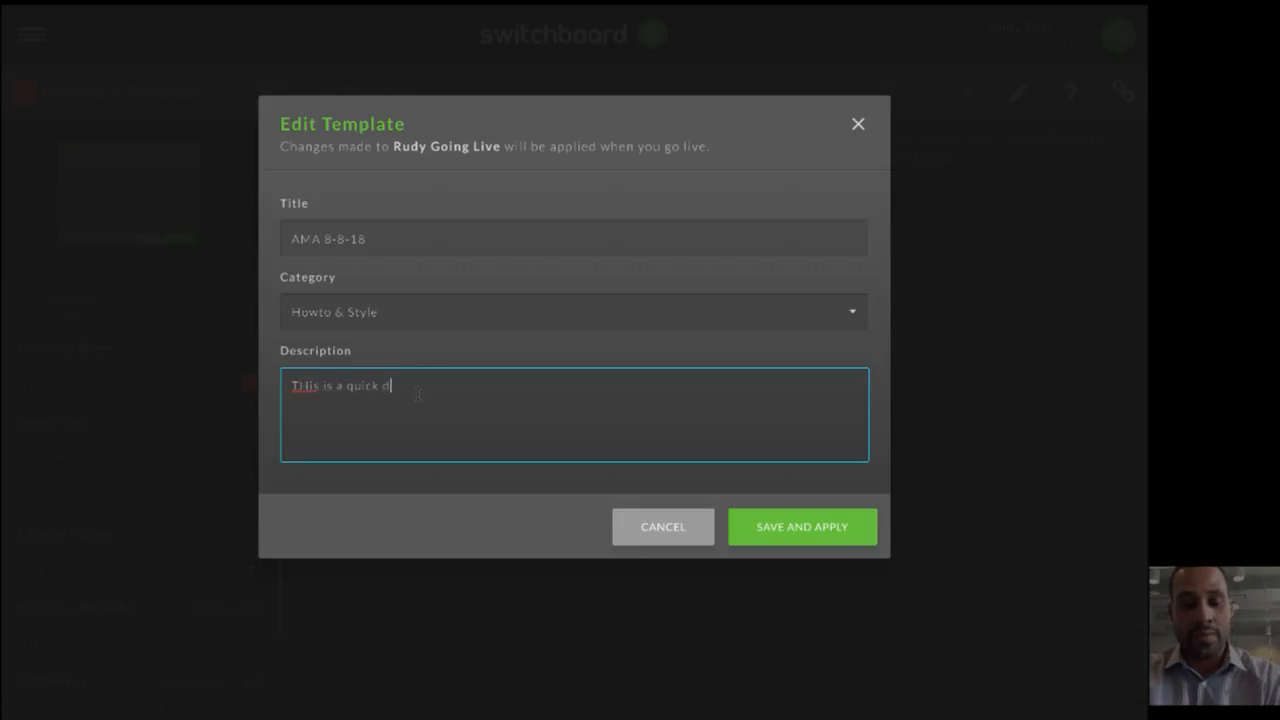
type("emo on how")
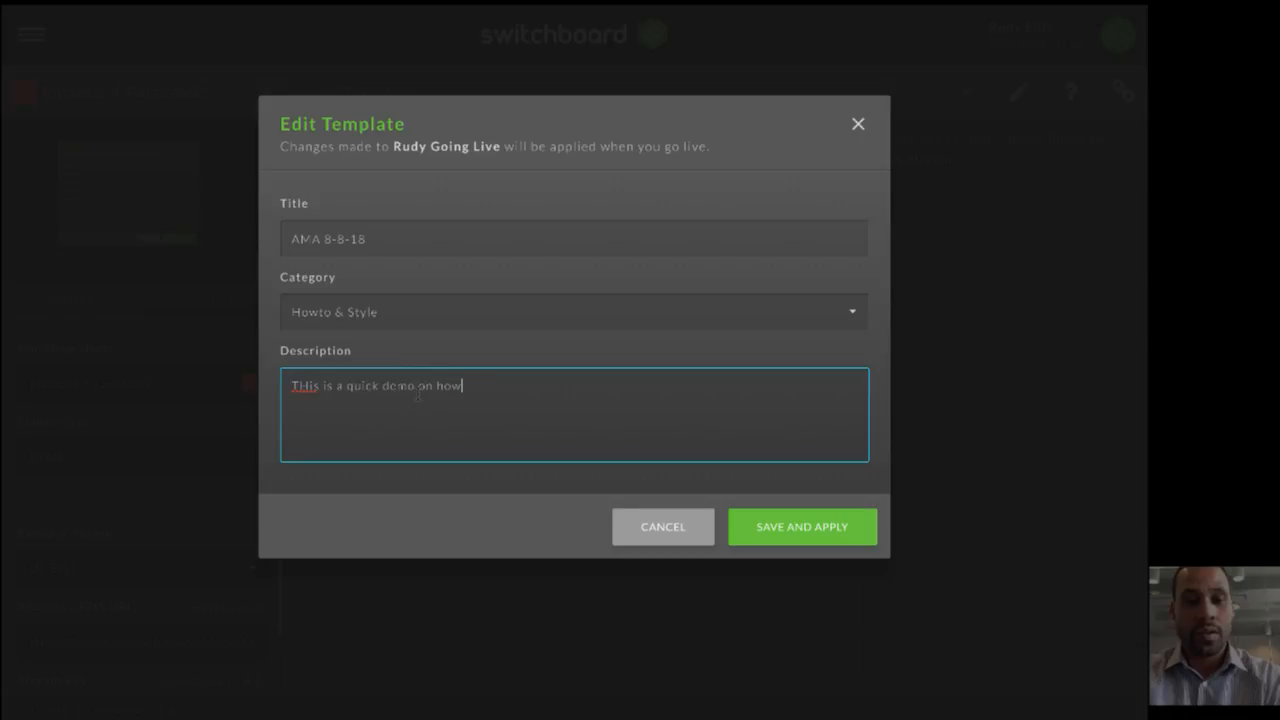
type(" to go live!!")
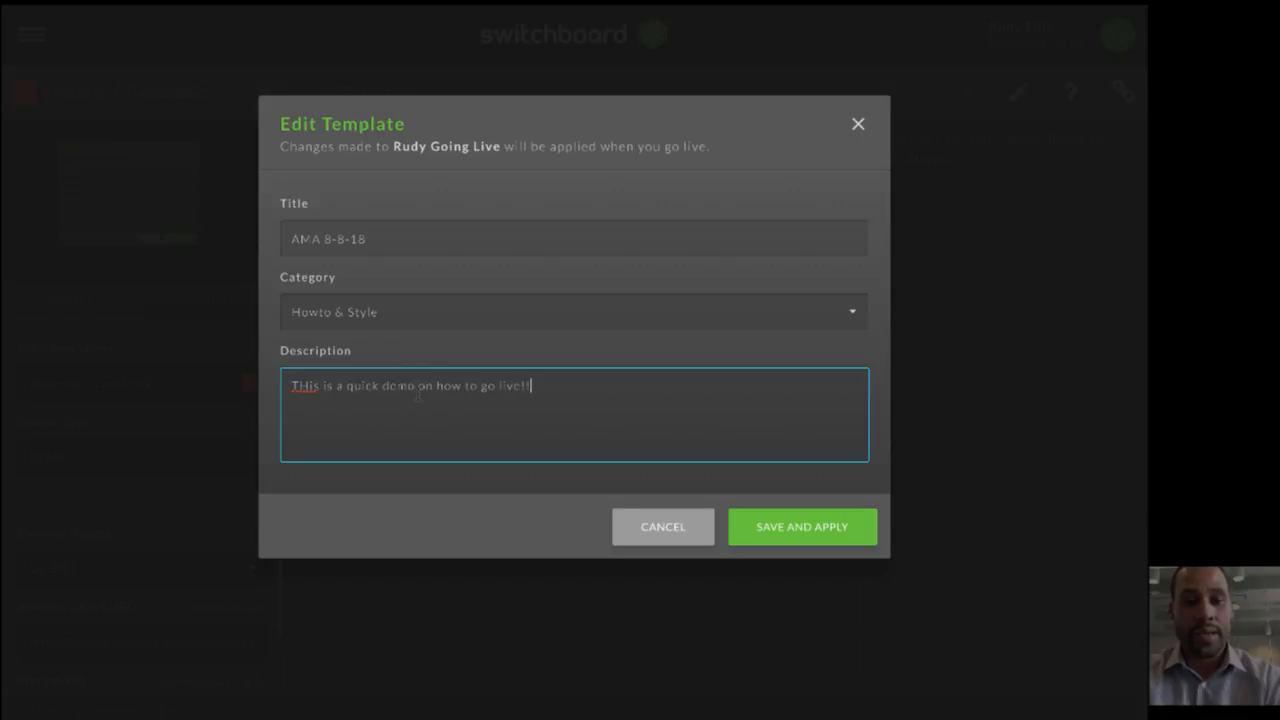
type(" @rudyjellis")
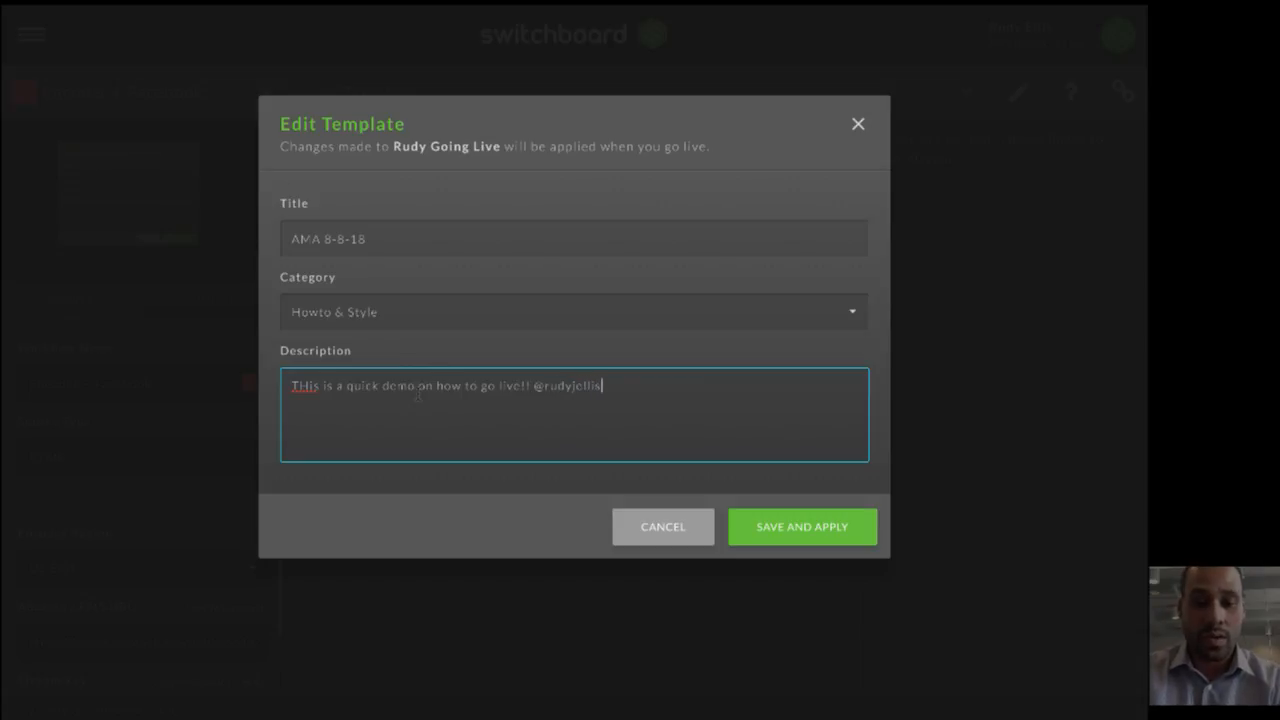
type(" #streamoutloud")
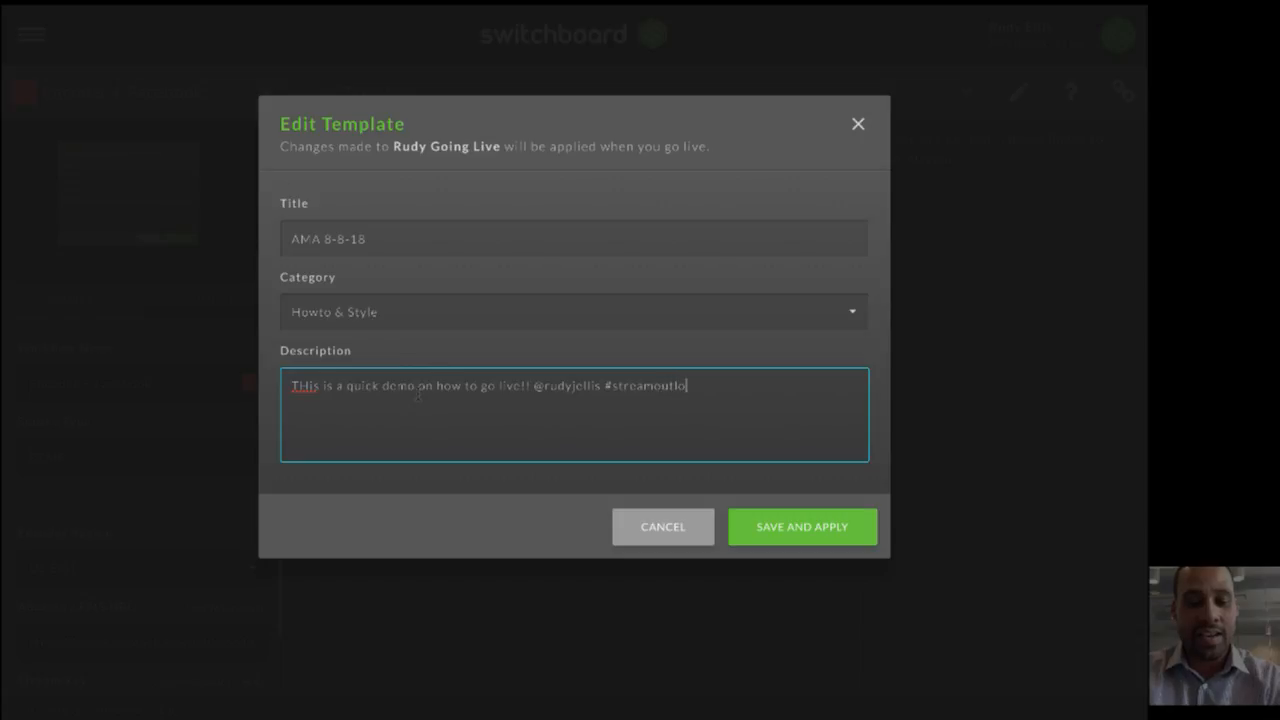
- Correct the description's first word to "This", and save and apply the template
left_click(310, 388)
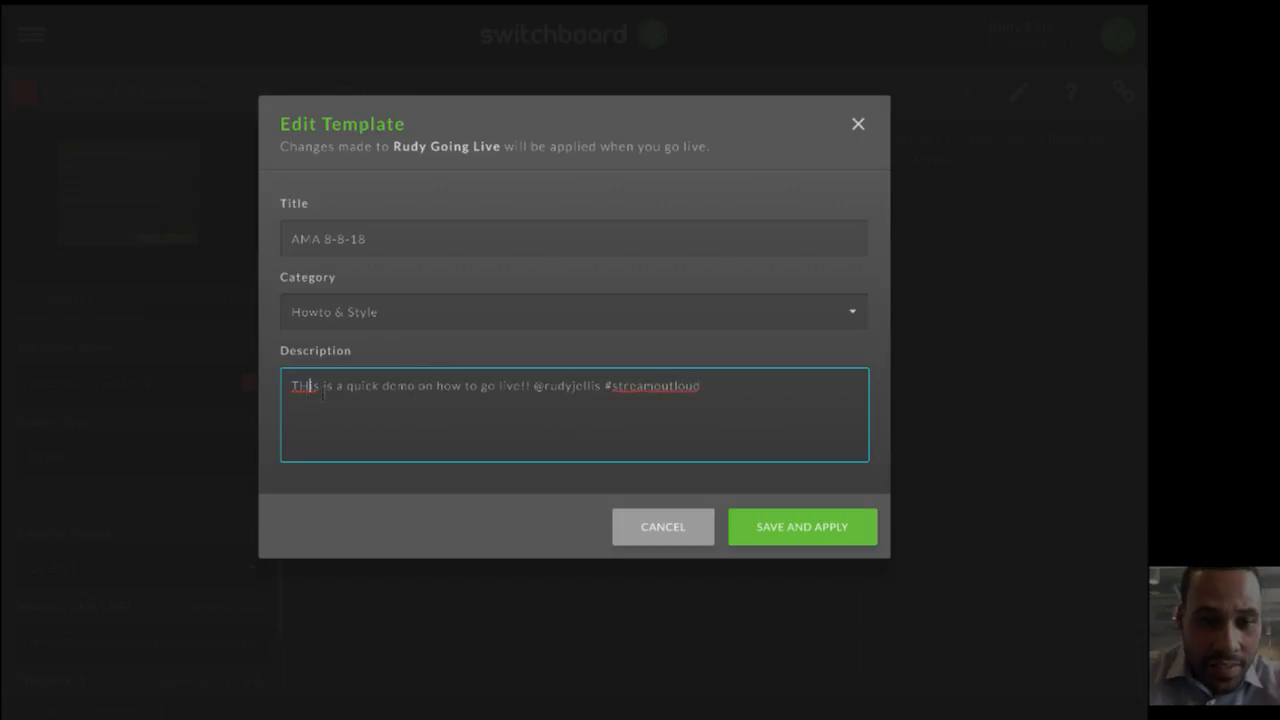
key("BackSpace")
key("BackSpace")
type("h")
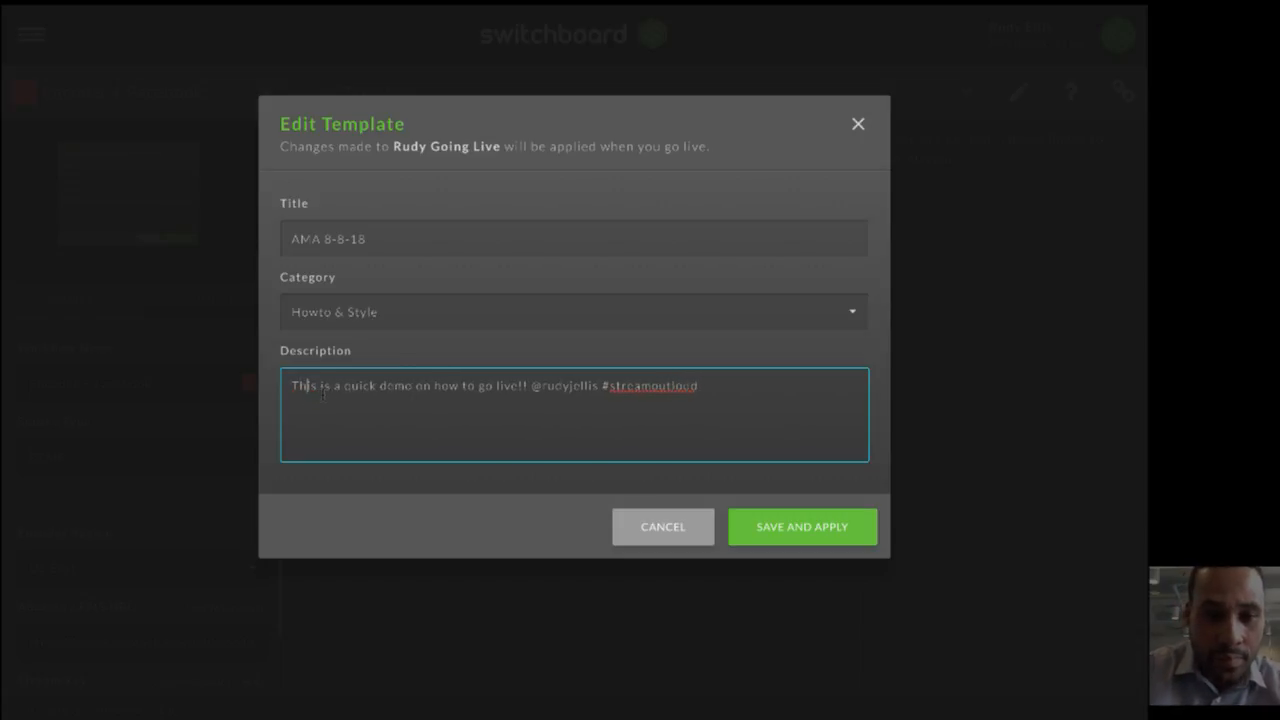
left_click(770, 529)
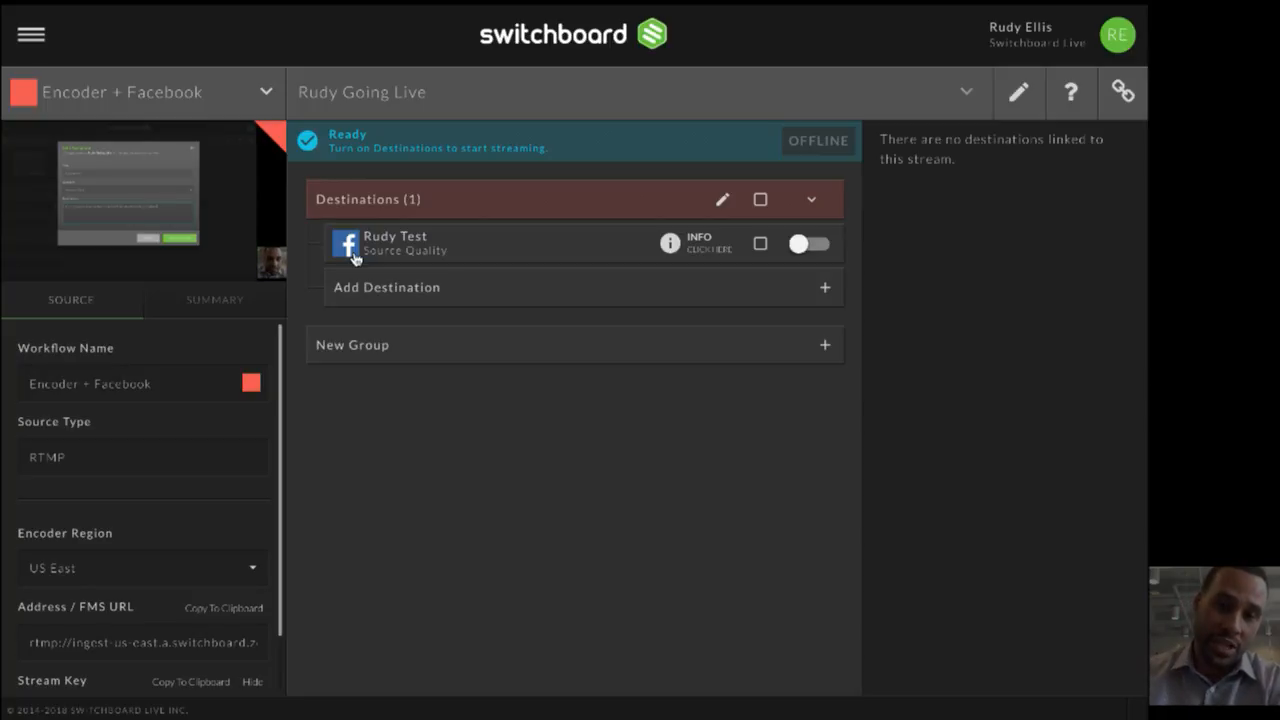
- Examine the Youtube + Periscope + More workflow and its linked source, and view the options for adding a workflow without creating one
left_click(264, 91)
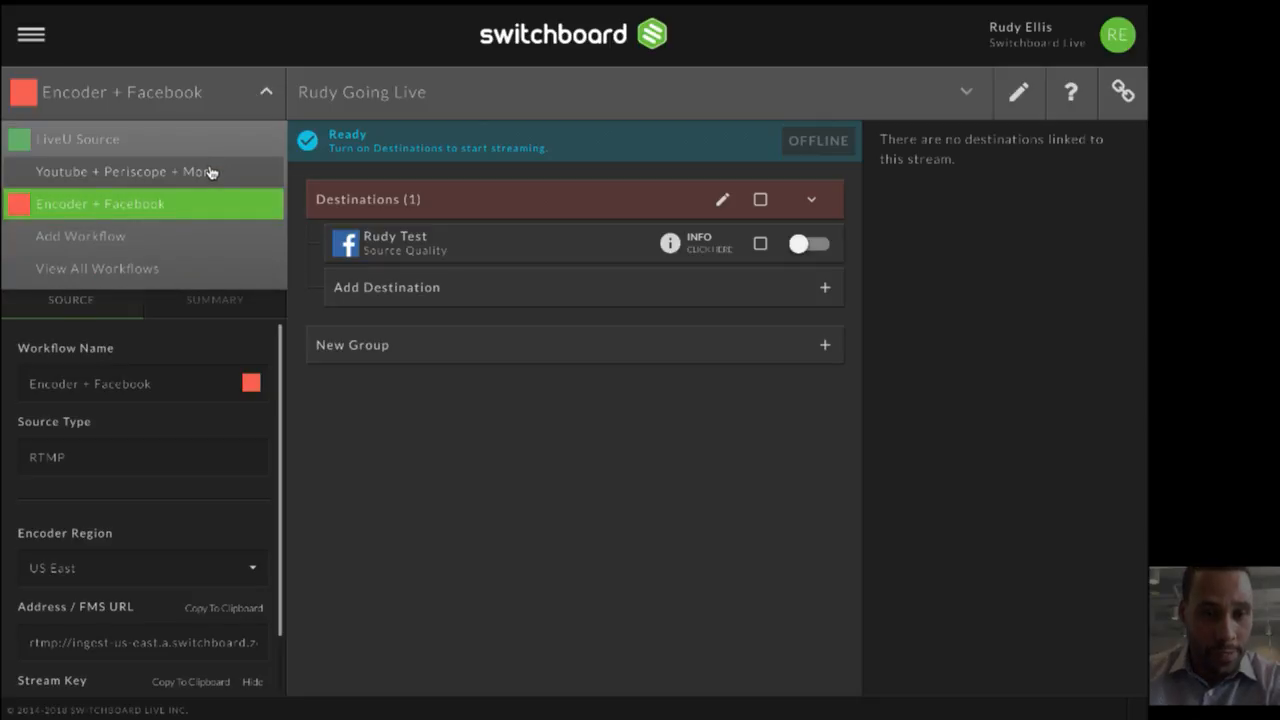
left_click(130, 181)
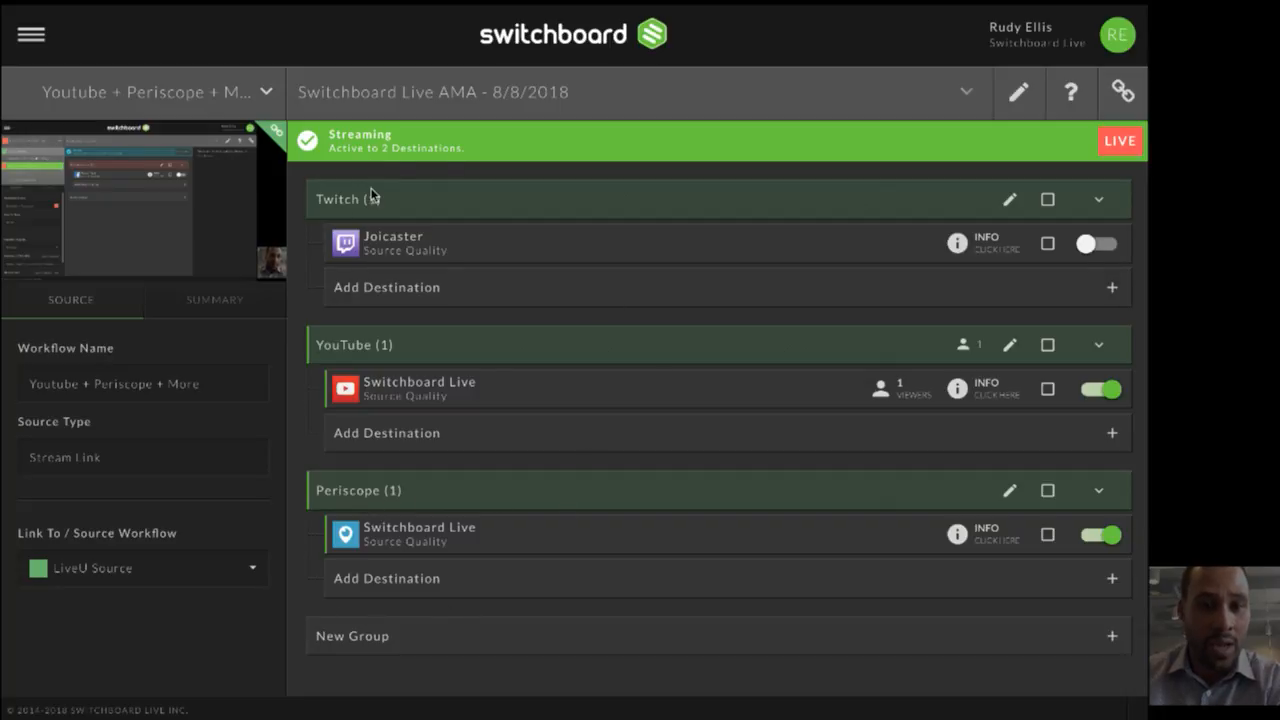
left_click(175, 106)
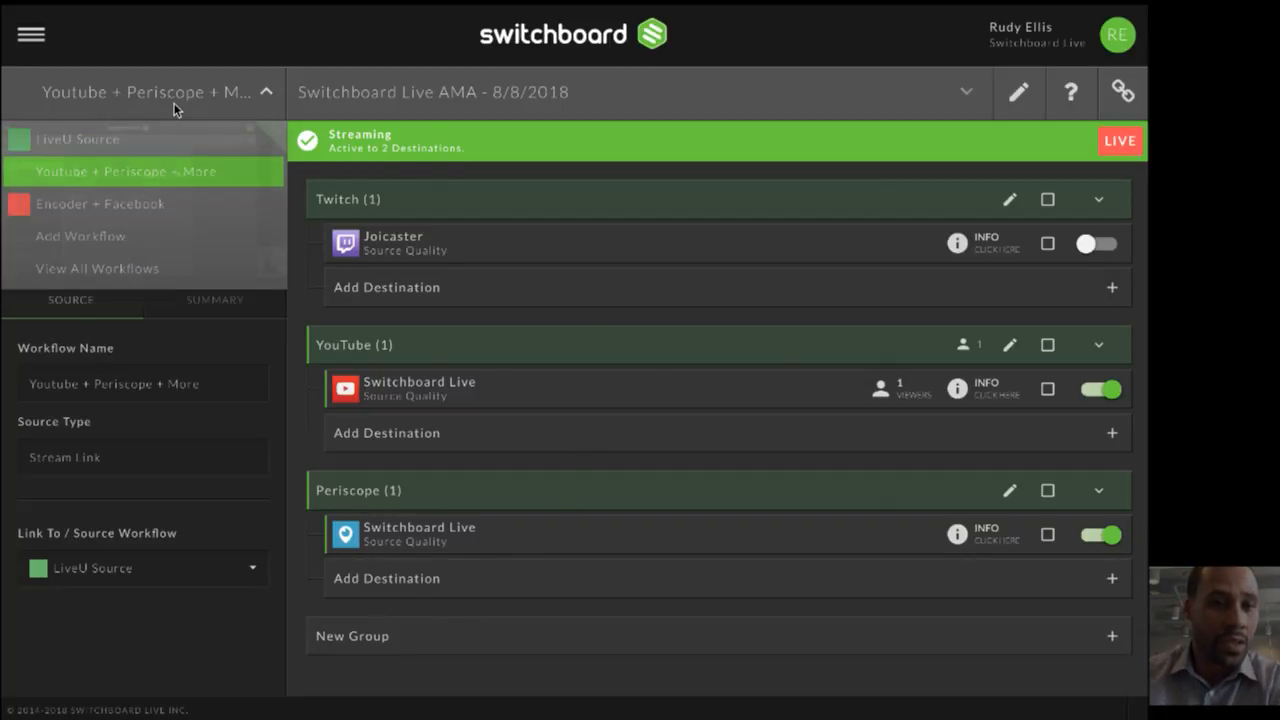
left_click(155, 240)
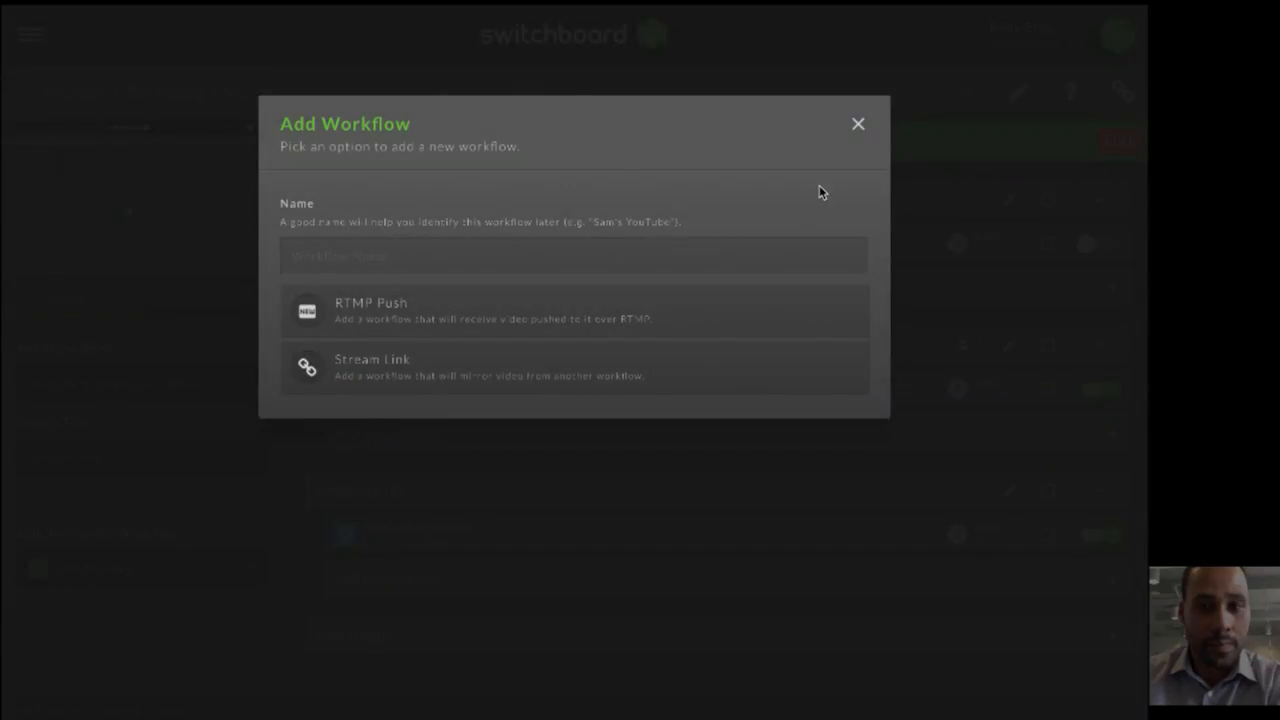
left_click(206, 77)
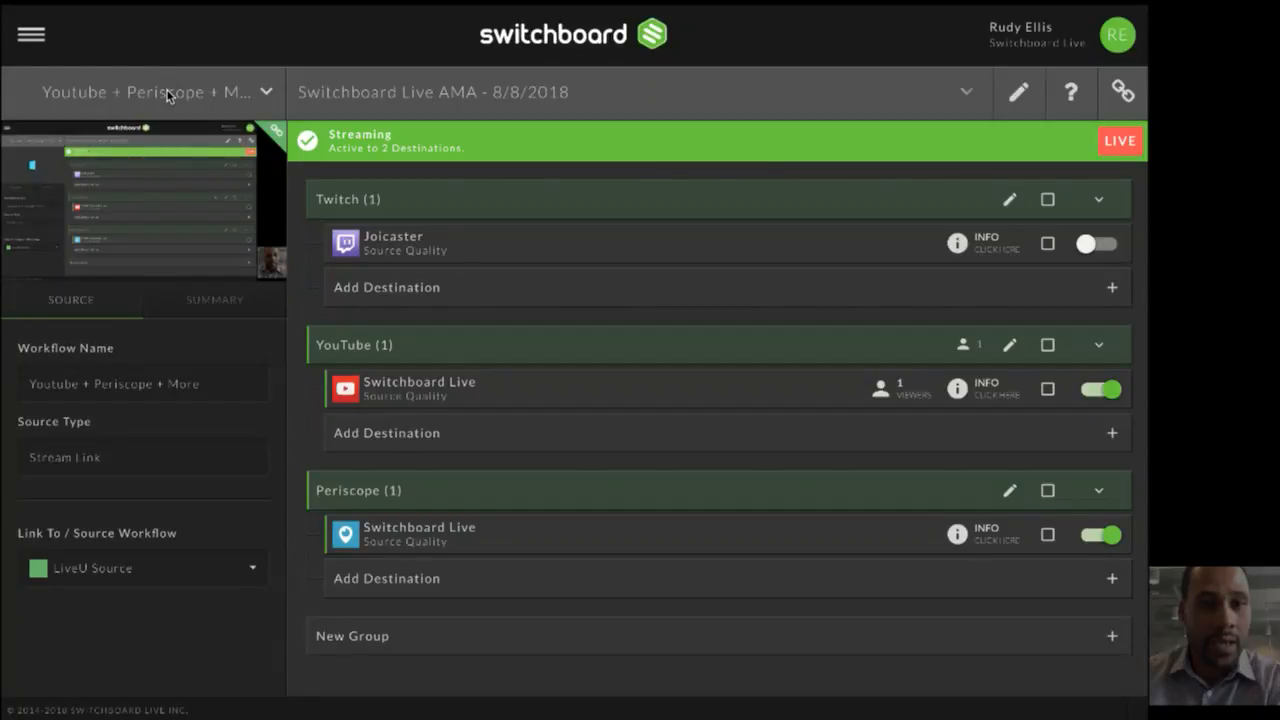
- Switch to the Encoder + Facebook workflow and start streaming to its Facebook destination
left_click(167, 93)
left_click(114, 206)
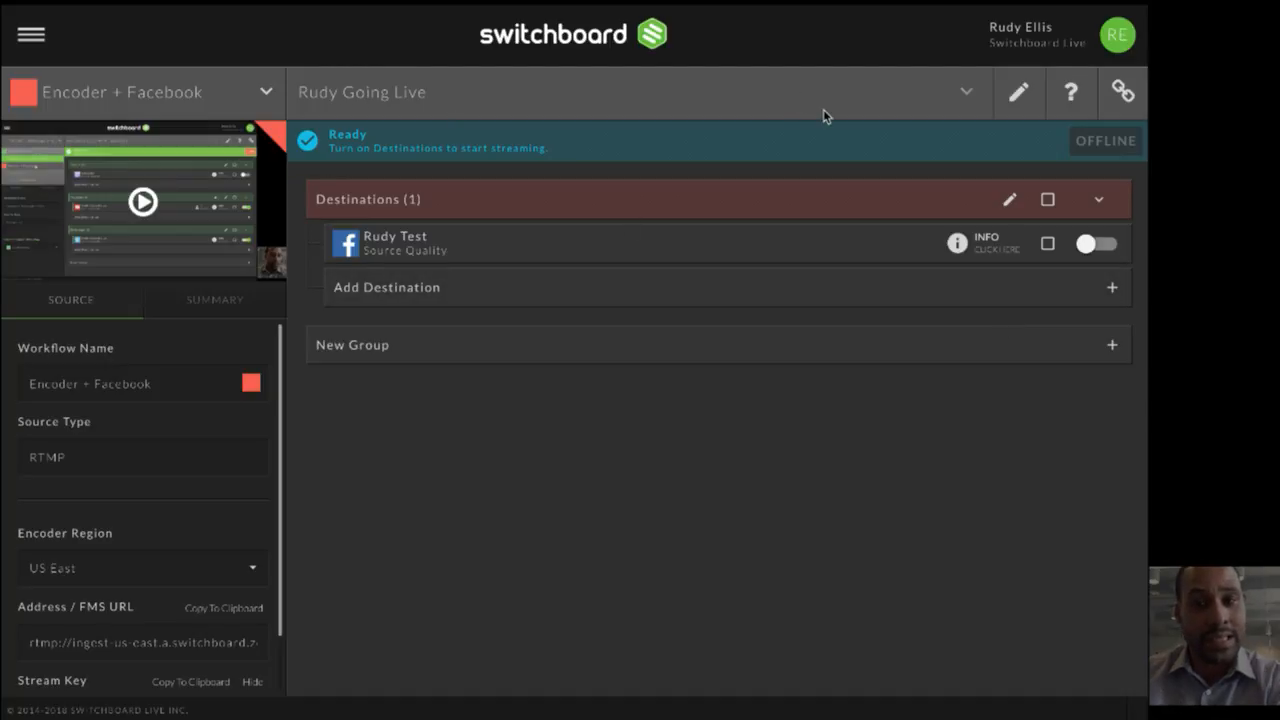
left_click(1097, 250)
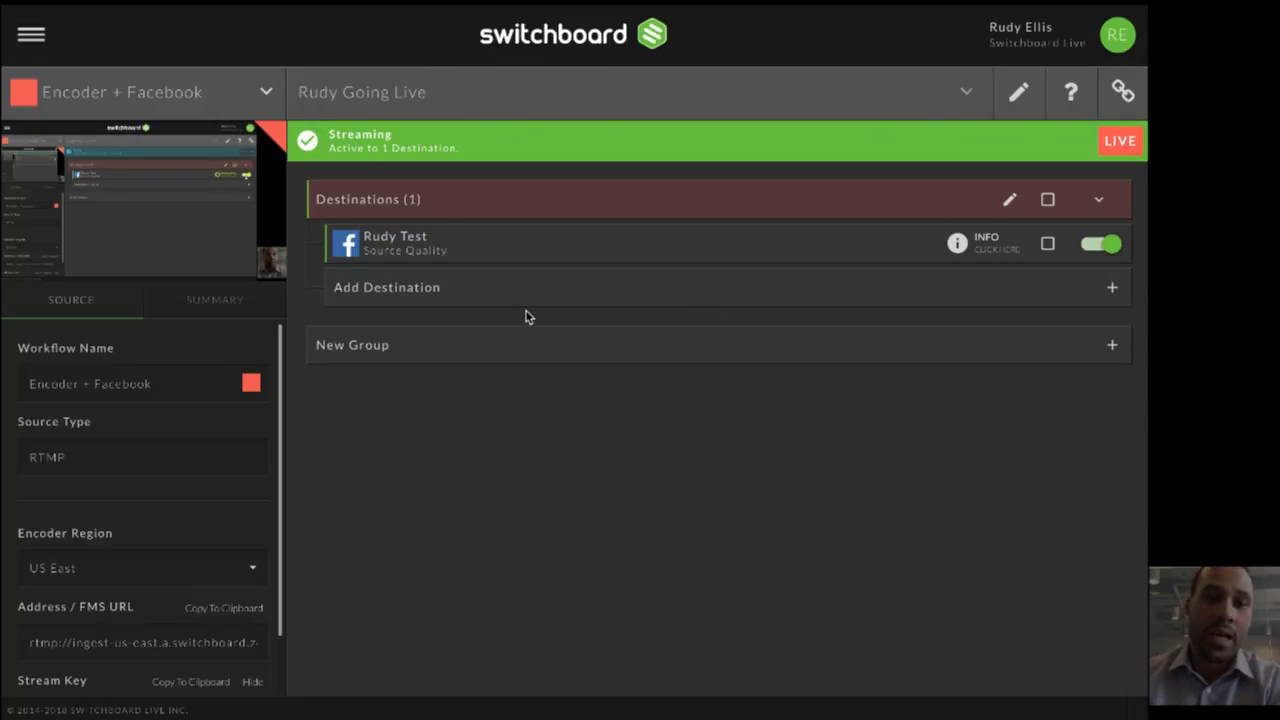
- Review the Facebook destination's broadcast status, incoming signal, outgoing video and audio, and insights, and close its details
left_click(987, 243)
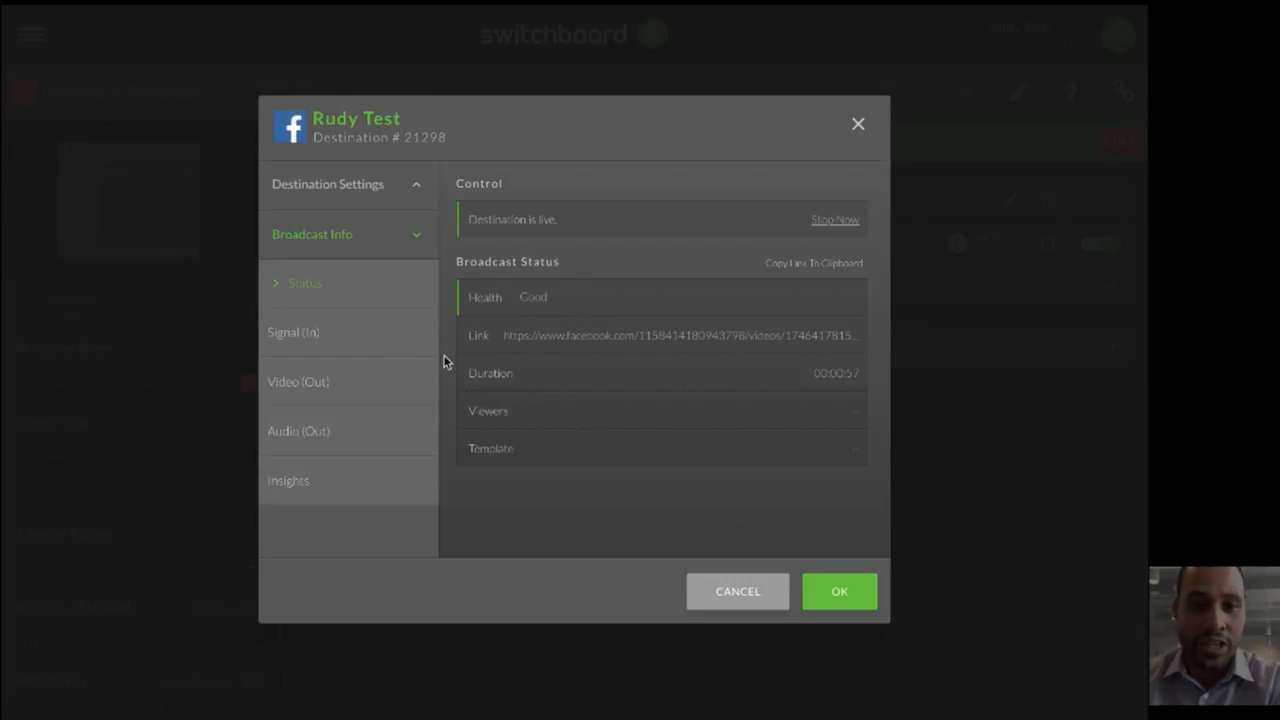
left_click(349, 334)
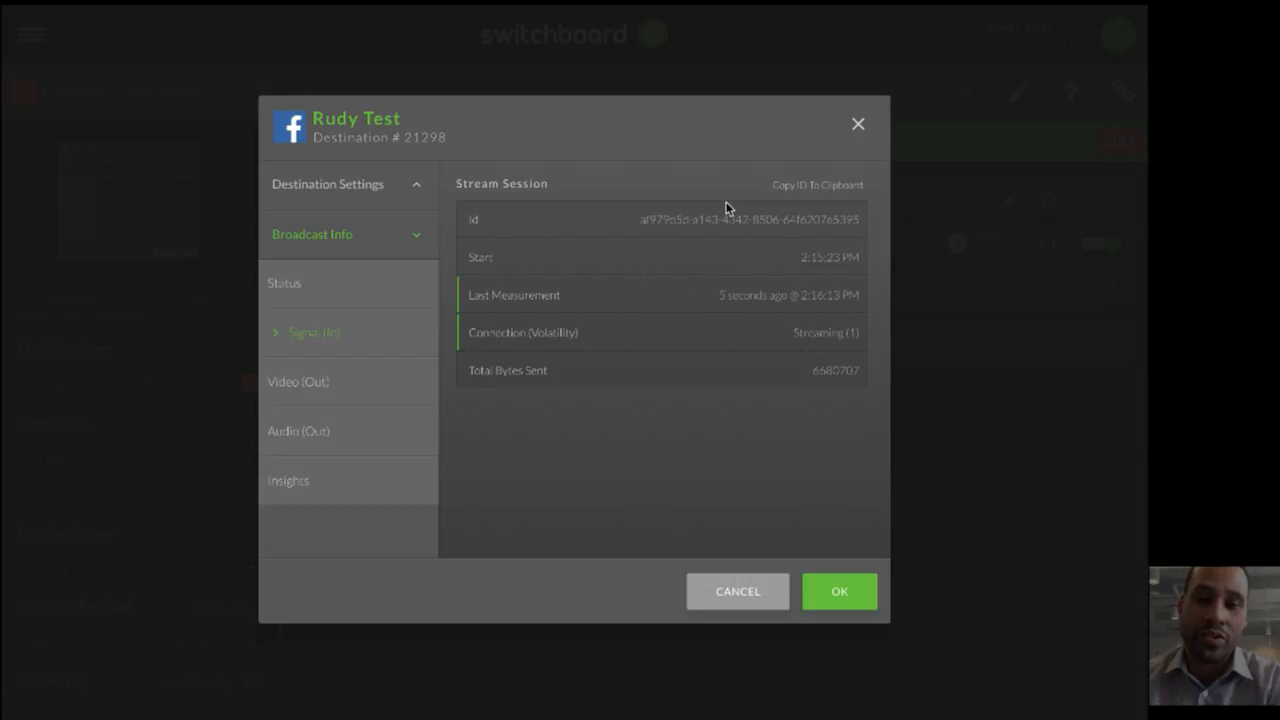
left_click(300, 388)
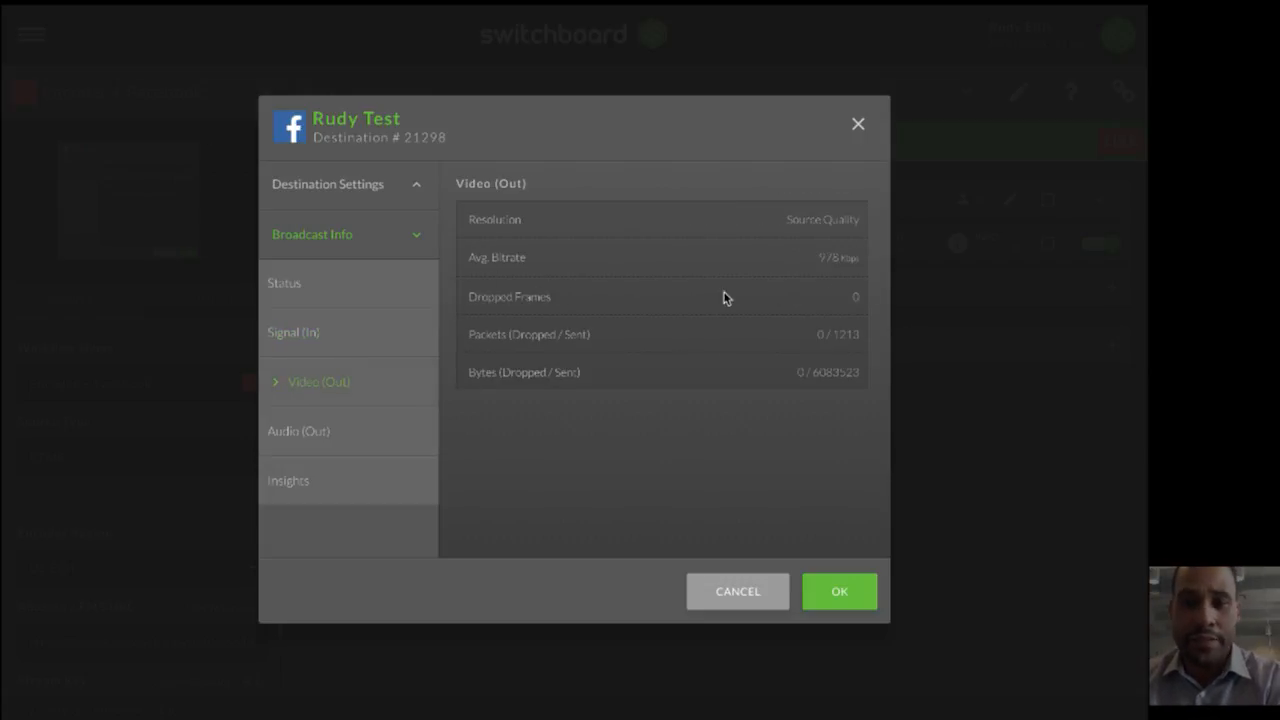
left_click(316, 437)
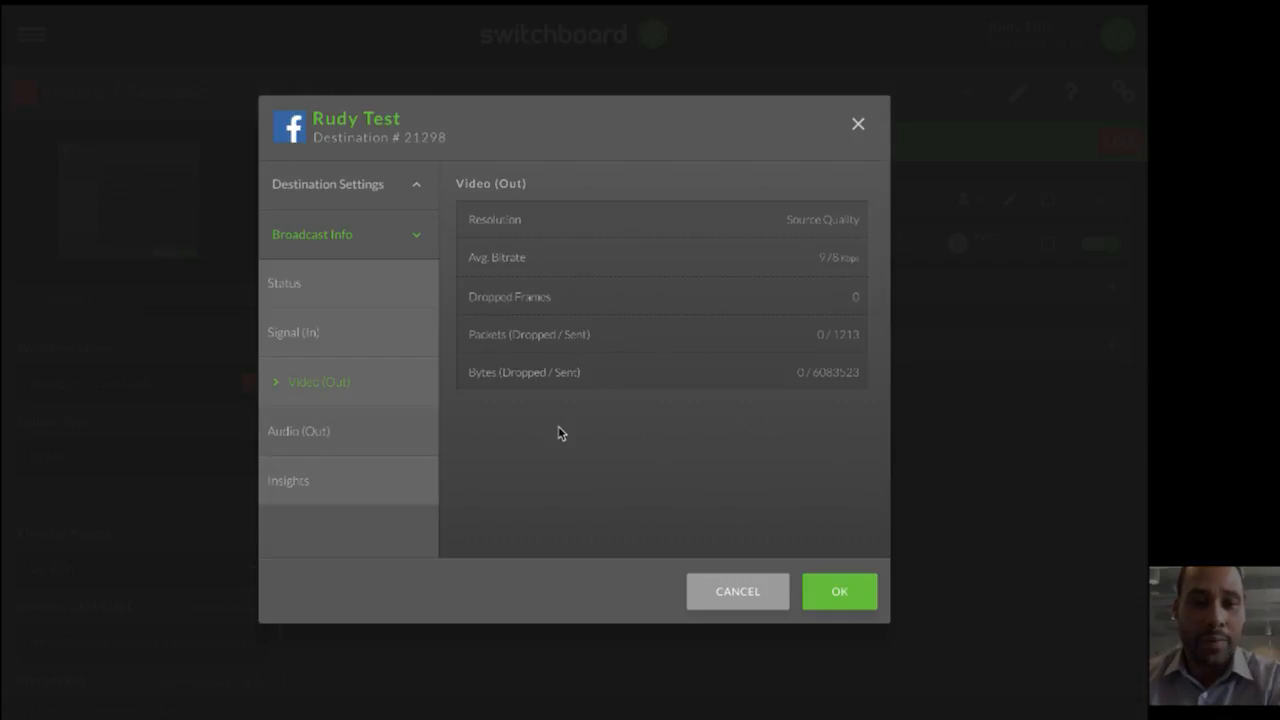
left_click(300, 482)
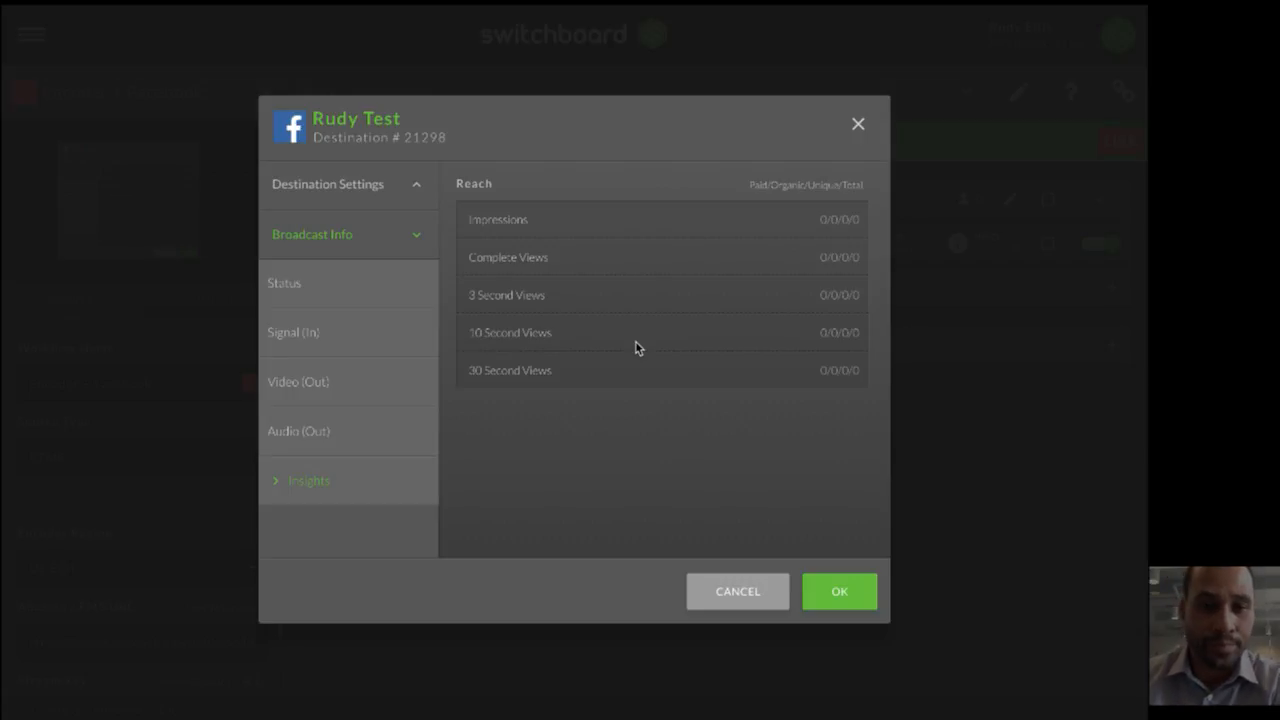
left_click(826, 594)
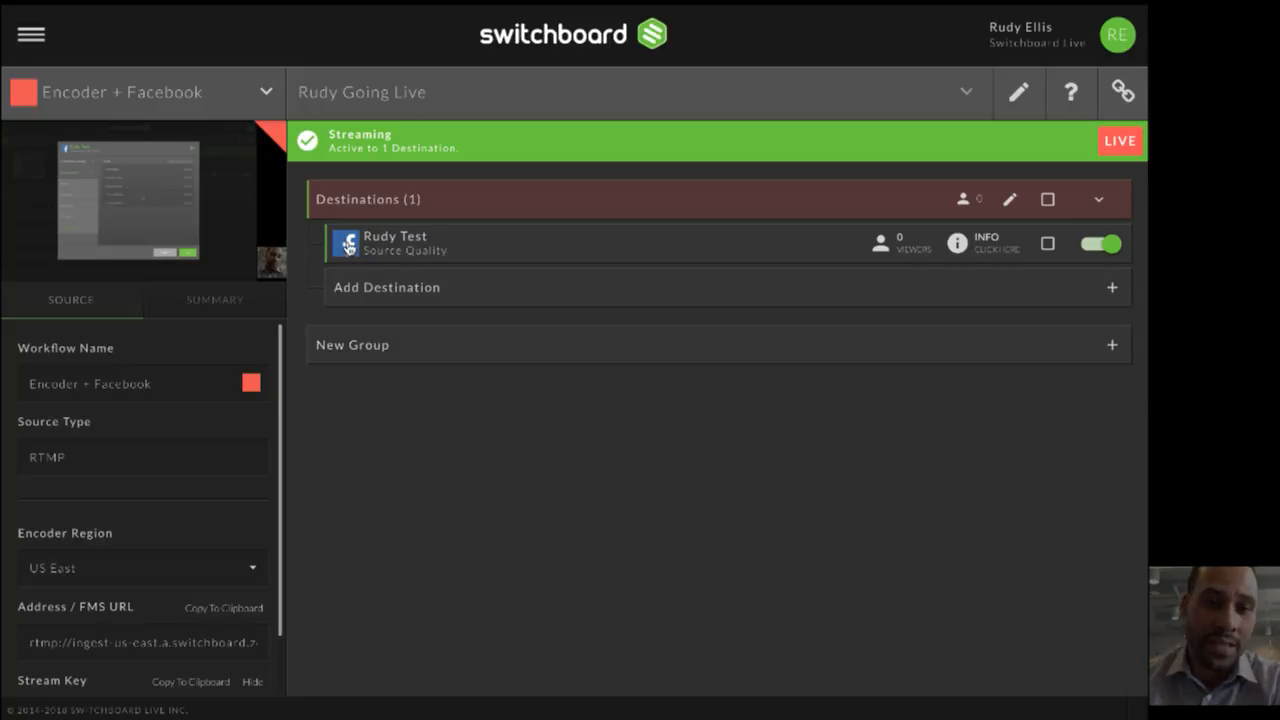
- Open the destination's live video on Facebook and play it to check the title, description and stream
left_click(347, 245)
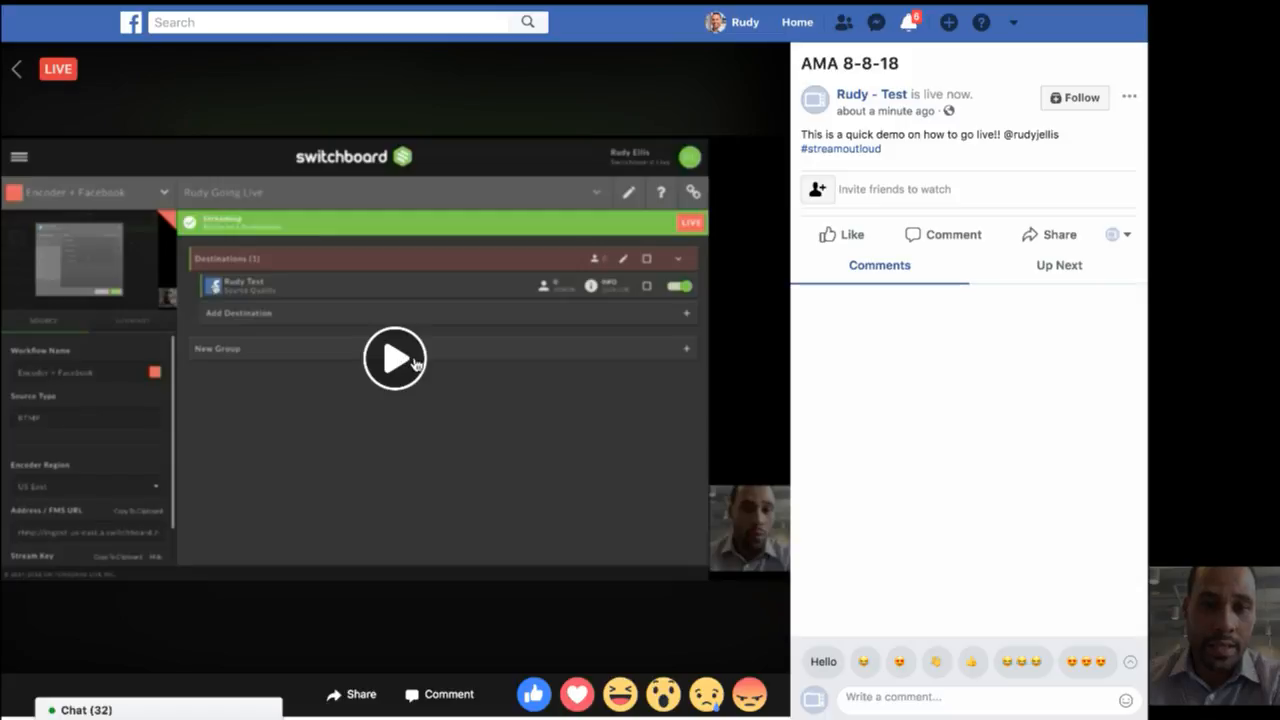
left_click(418, 356)
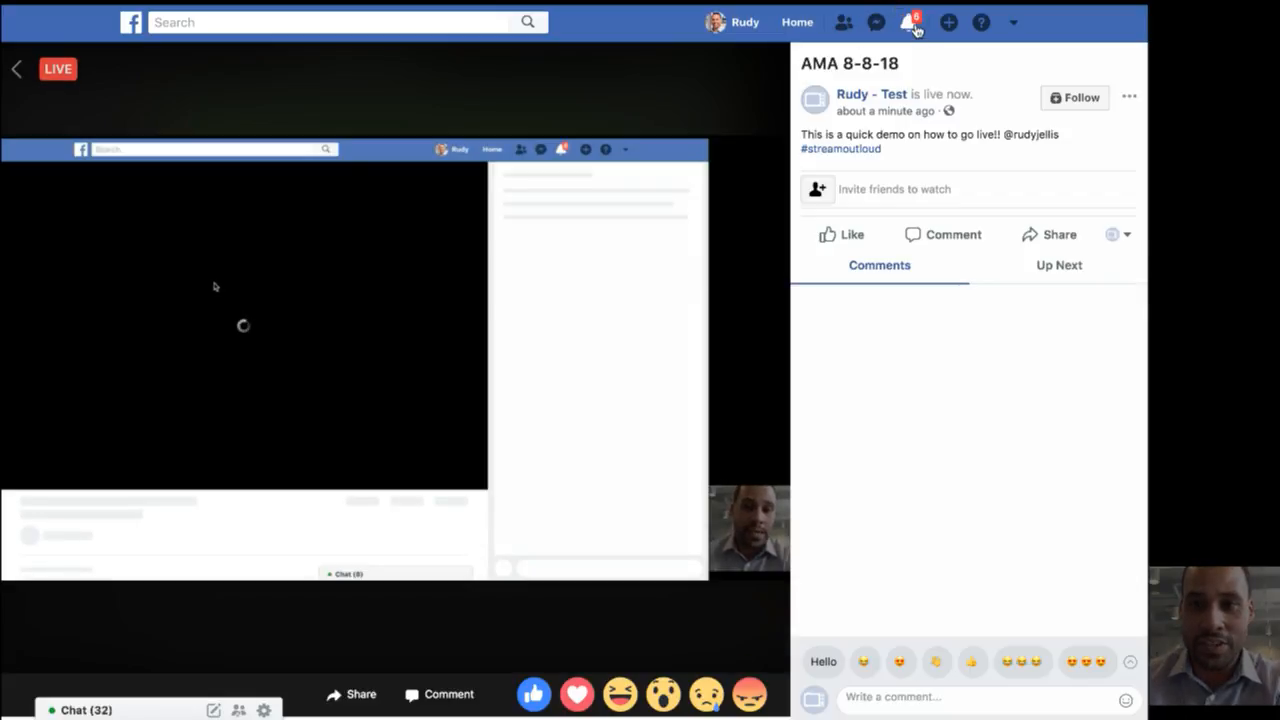
- Add the existing Facebook test page destination to the Encoder + Facebook workflow and start streaming to it
mouse_move(400, 49)
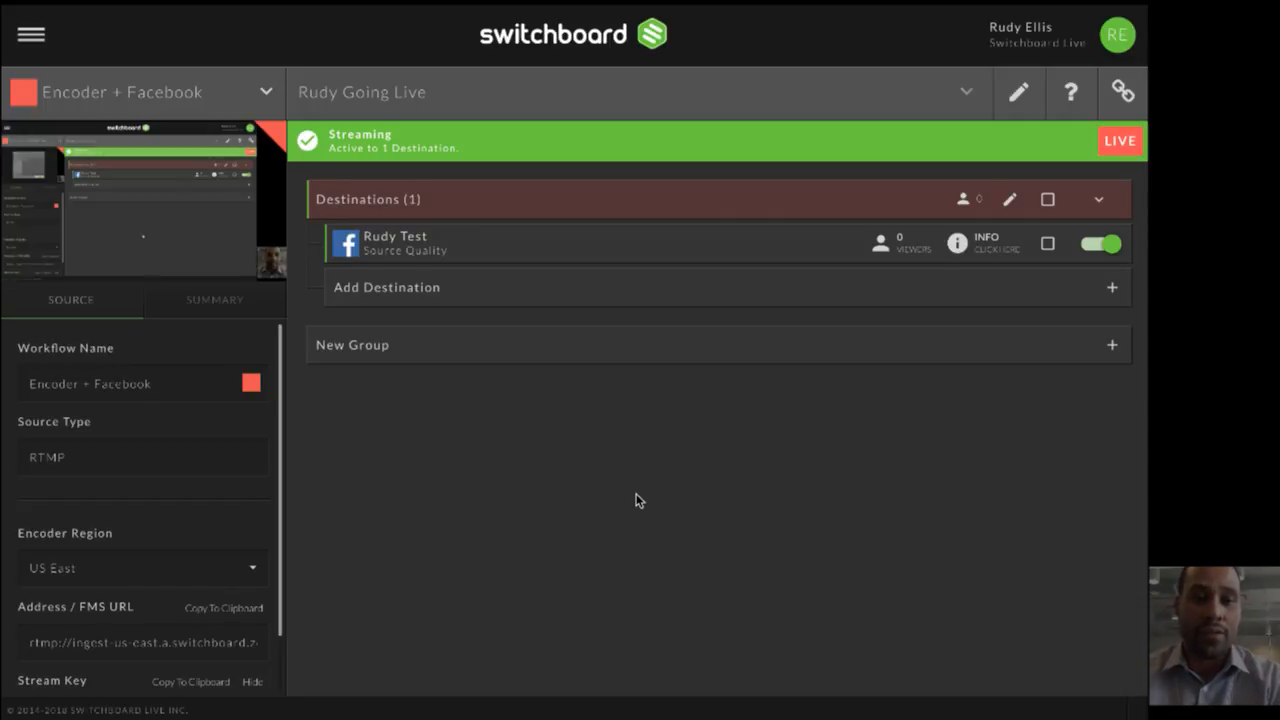
left_click(568, 293)
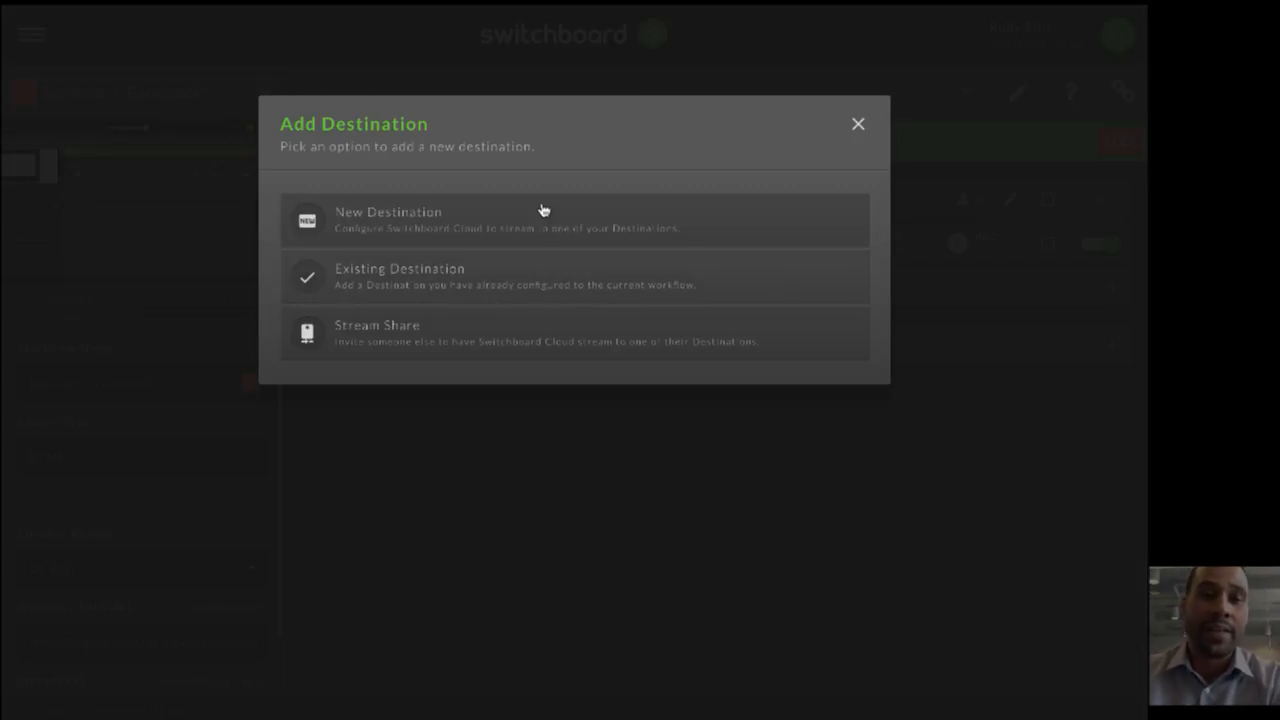
left_click(517, 285)
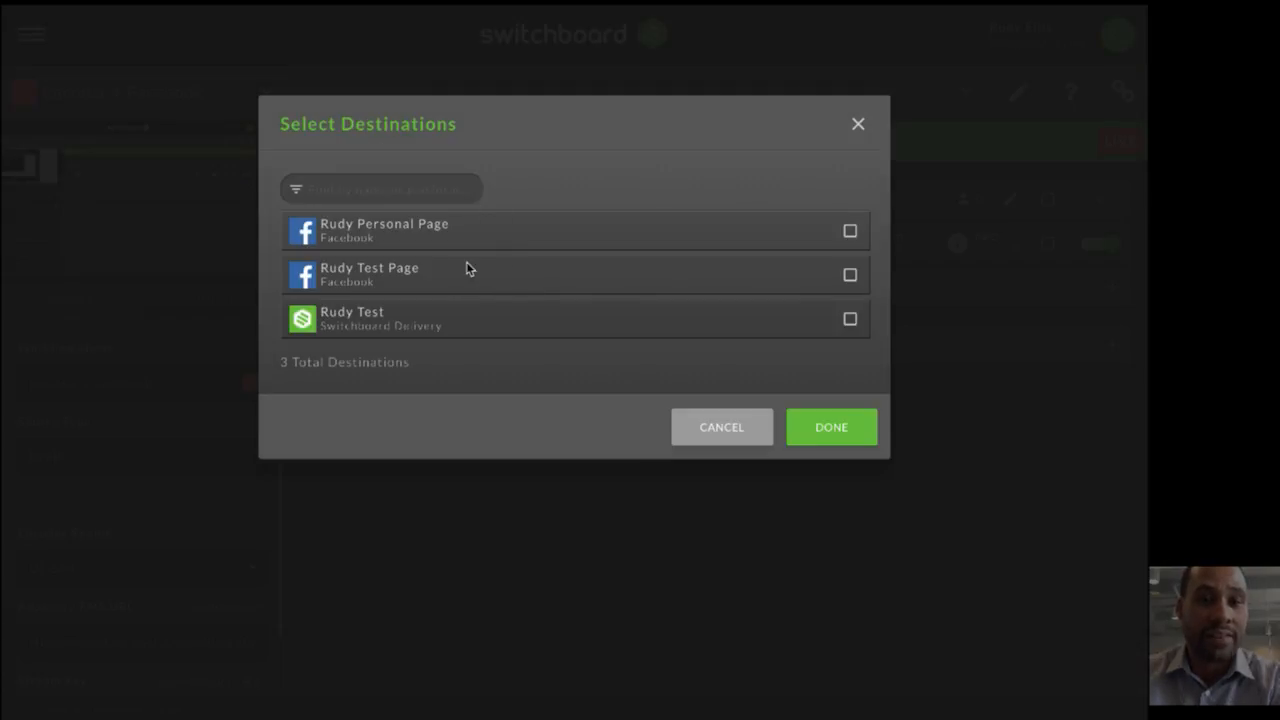
left_click(851, 277)
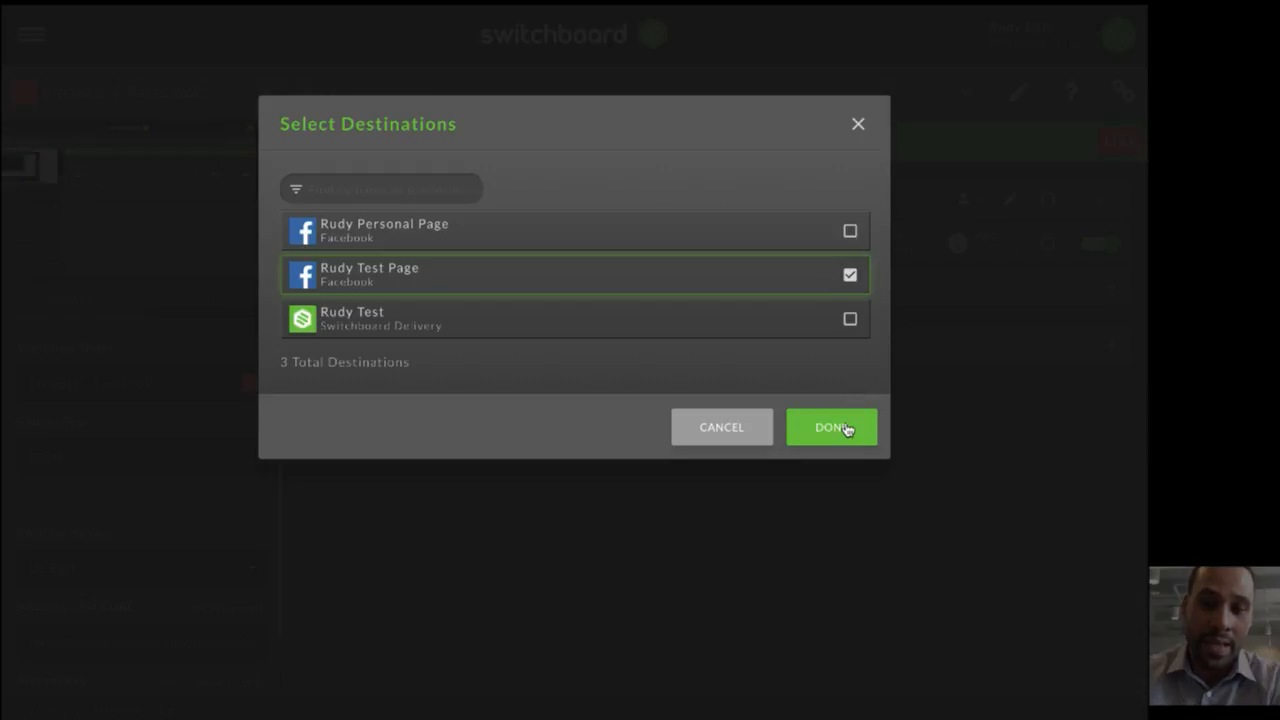
left_click(831, 427)
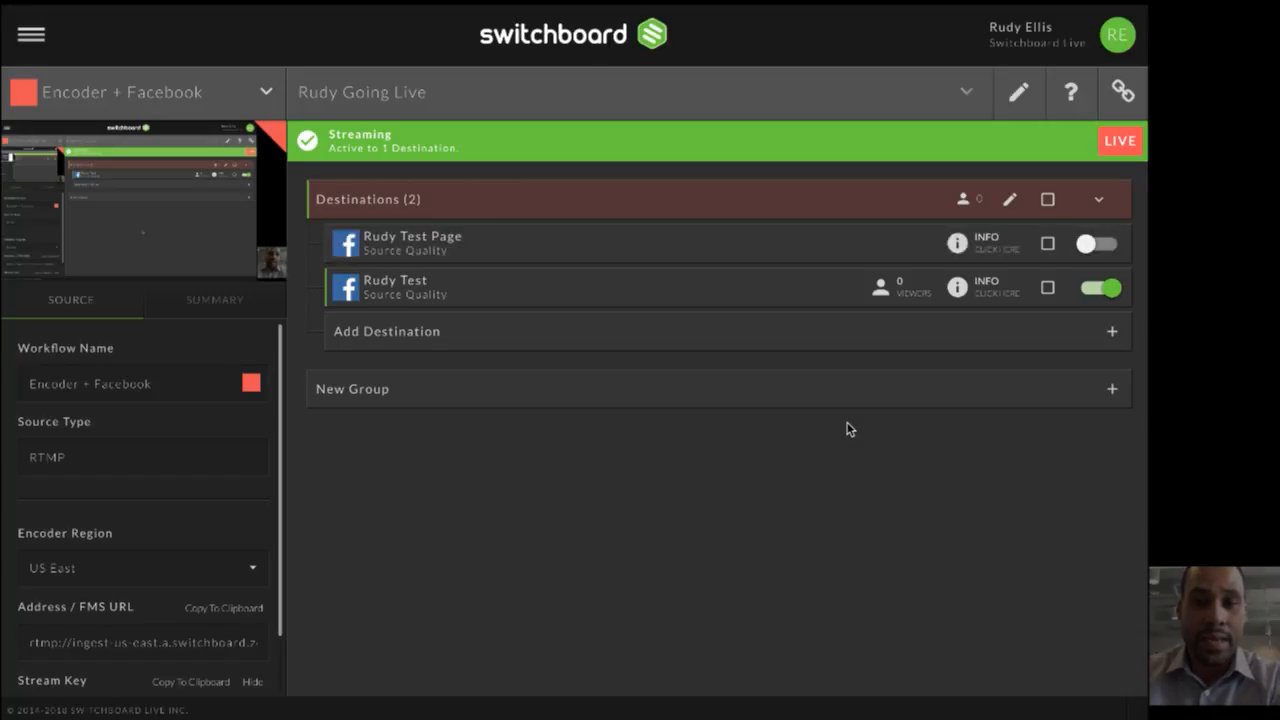
left_click(1096, 244)
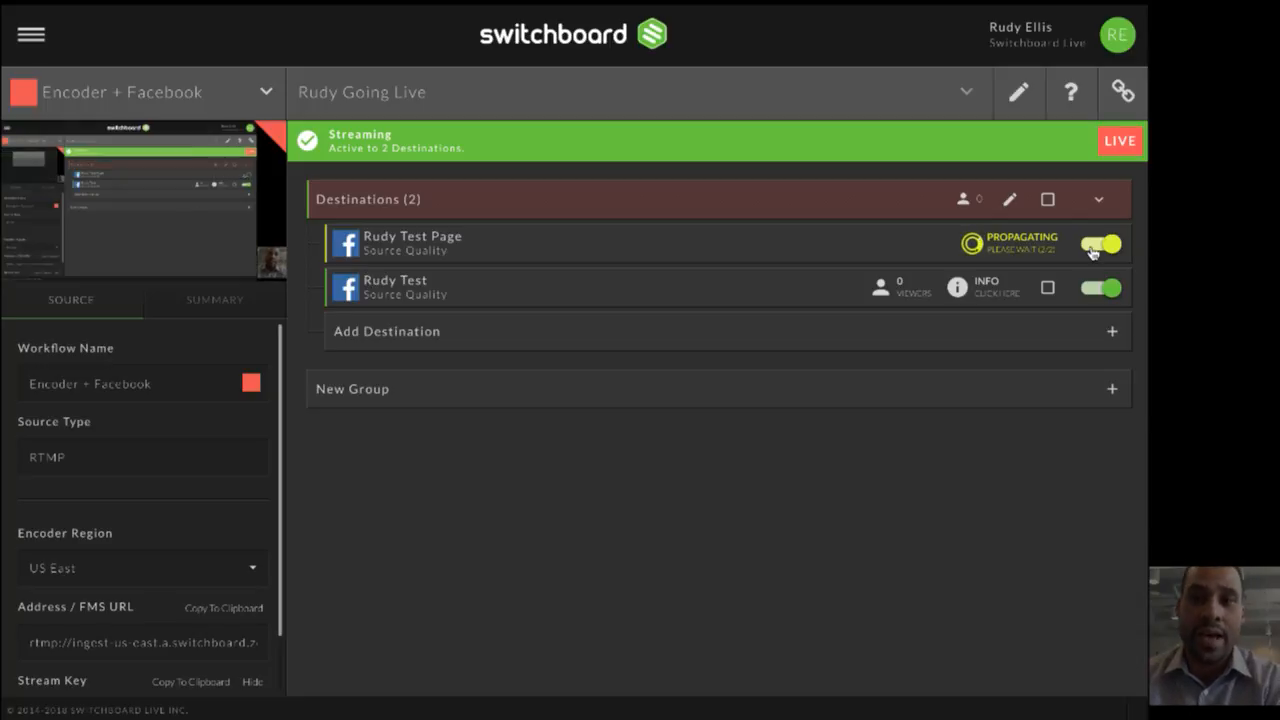
- Create a Stream Link workflow named YouTube Account
left_click(216, 92)
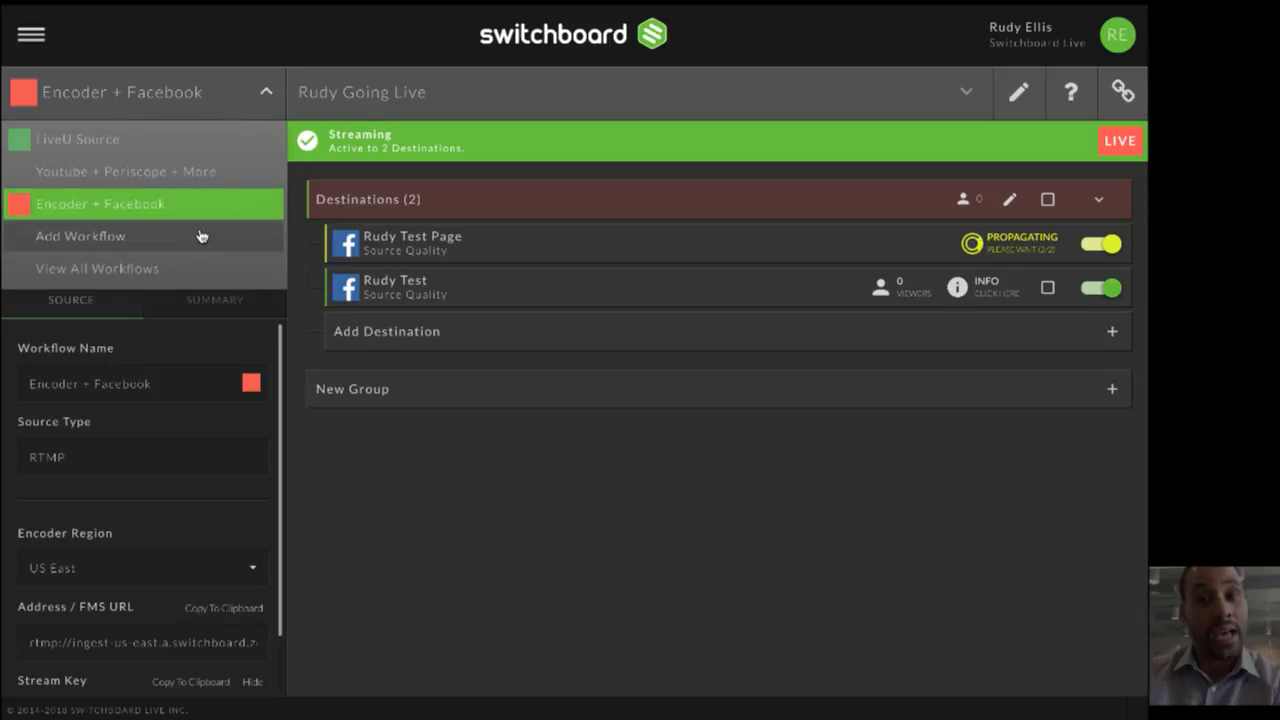
left_click(160, 240)
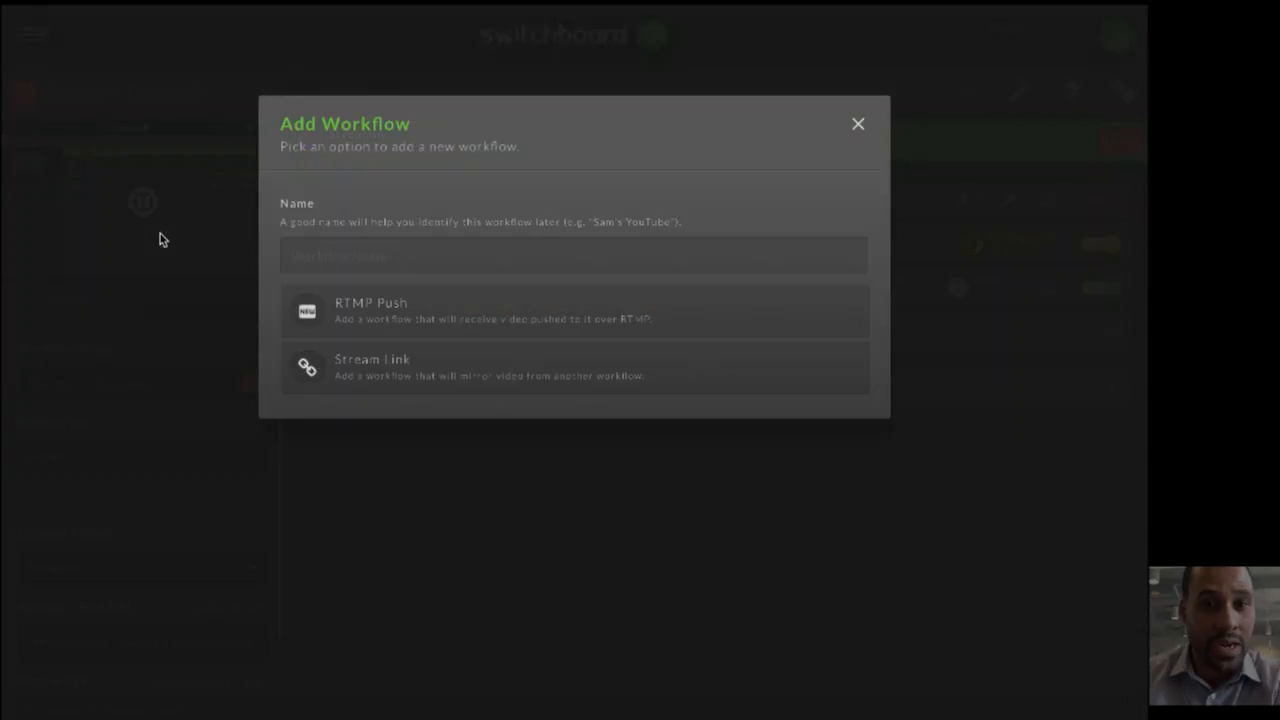
left_click(395, 256)
type("YouTub")
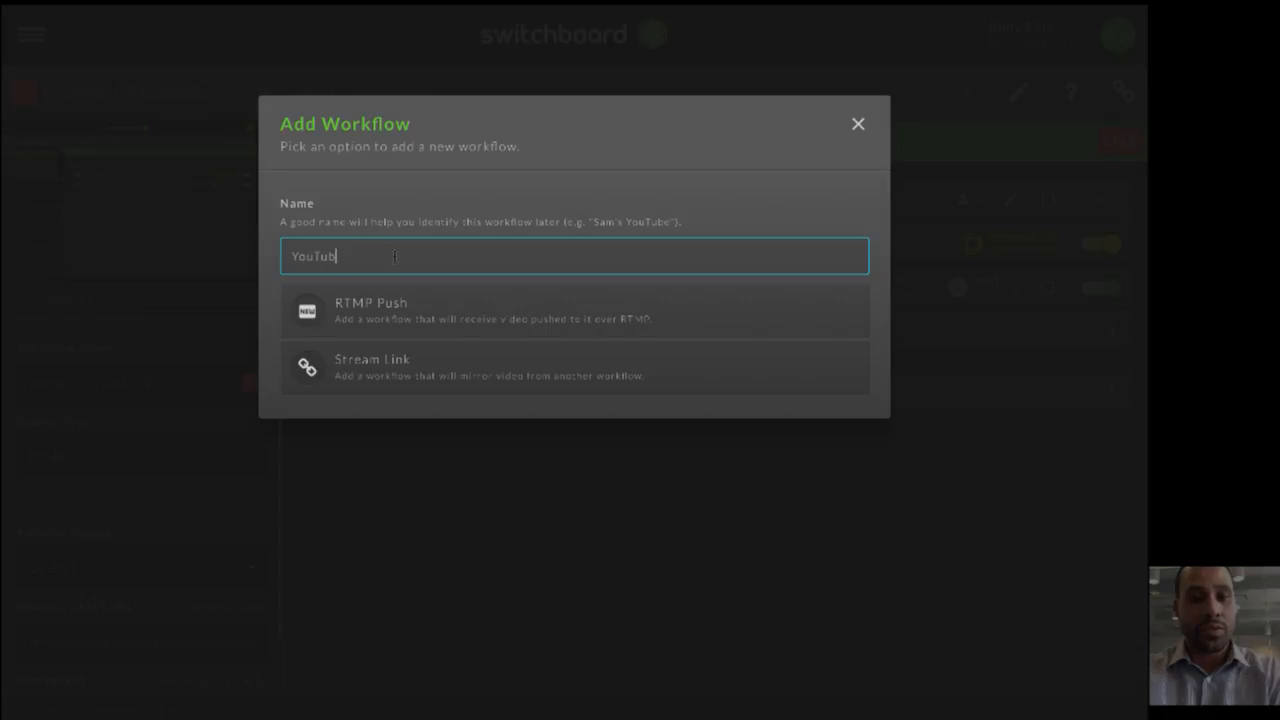
type("E Account")
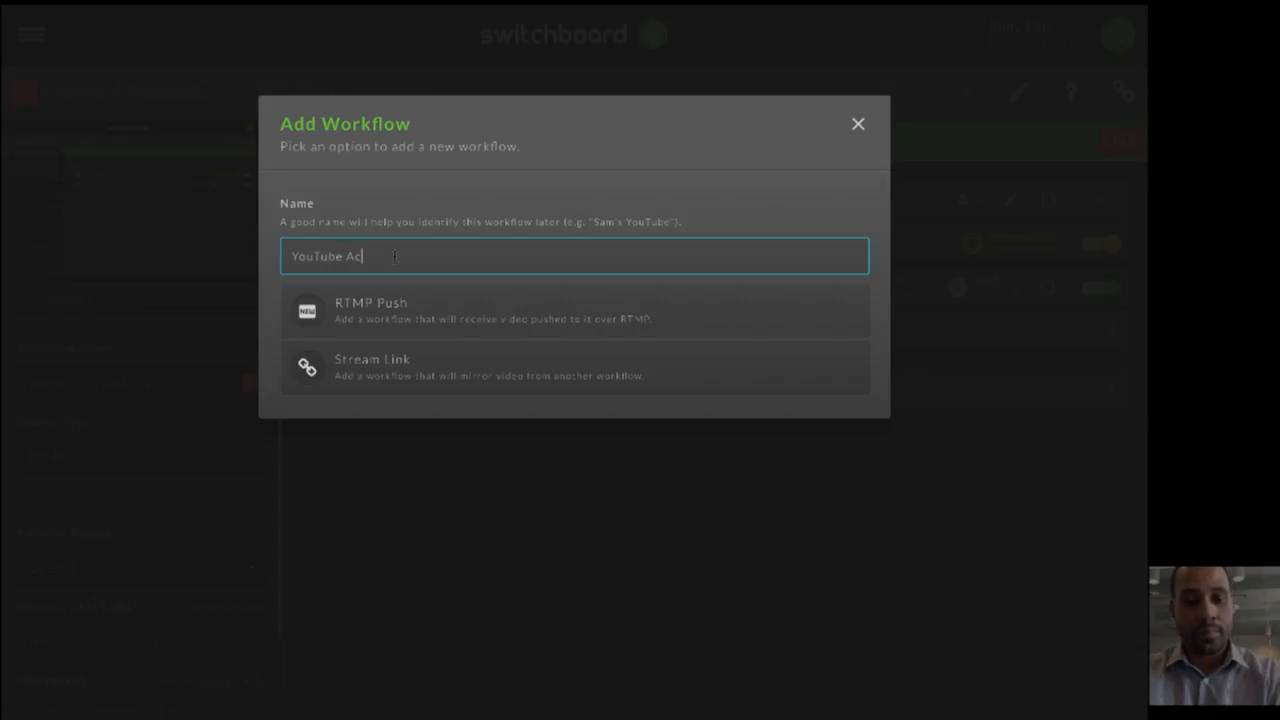
left_click(407, 357)
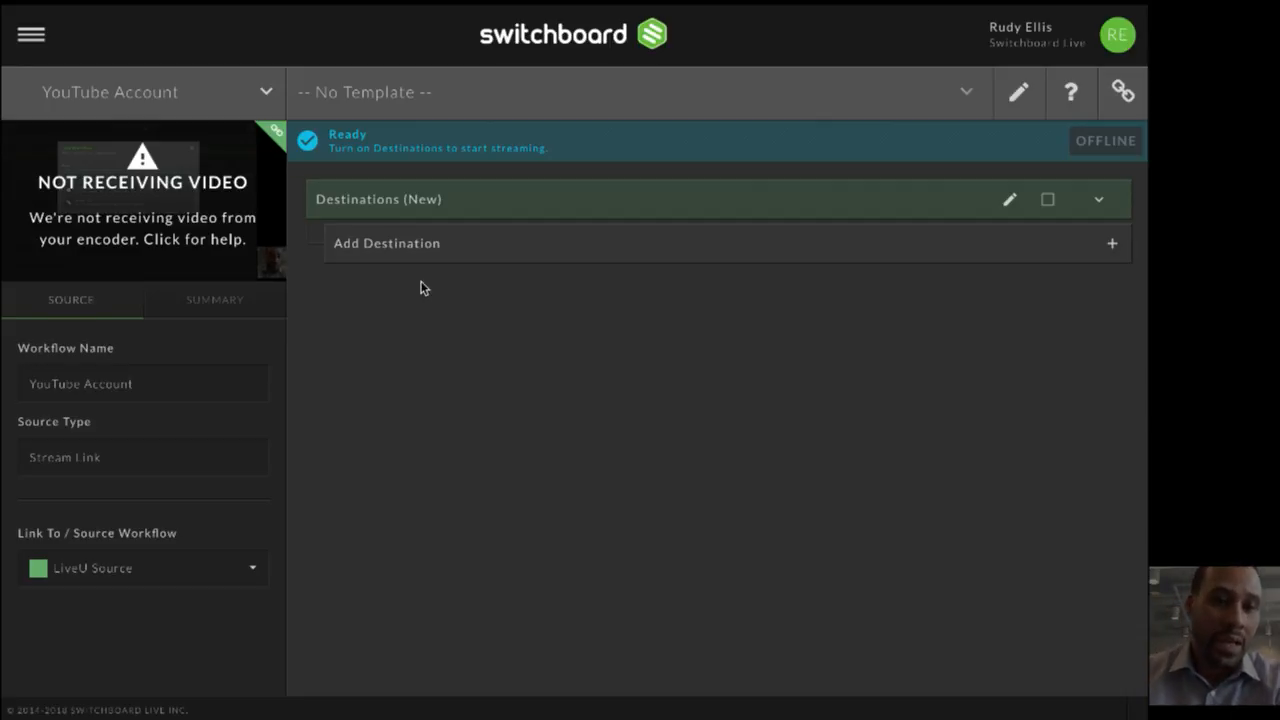
- Link the YouTube Account workflow to the Encoder + Facebook source workflow
left_click(193, 568)
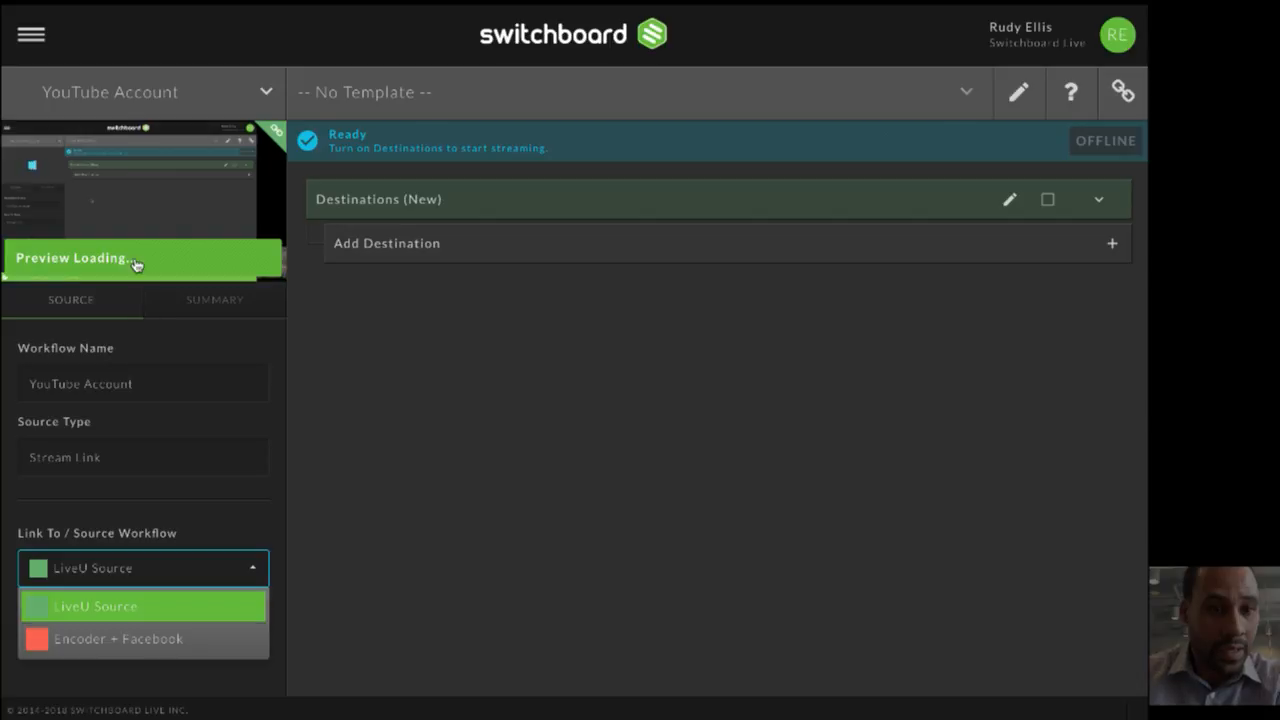
left_click(188, 106)
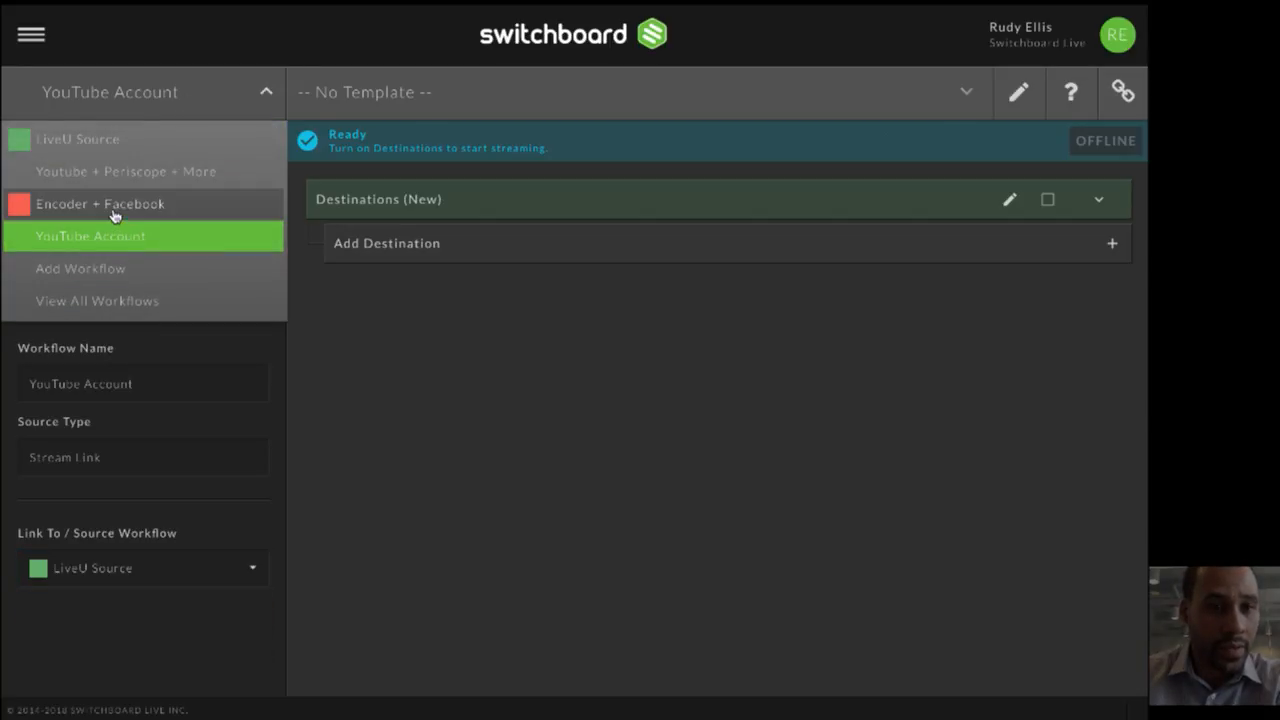
left_click(170, 570)
left_click(177, 640)
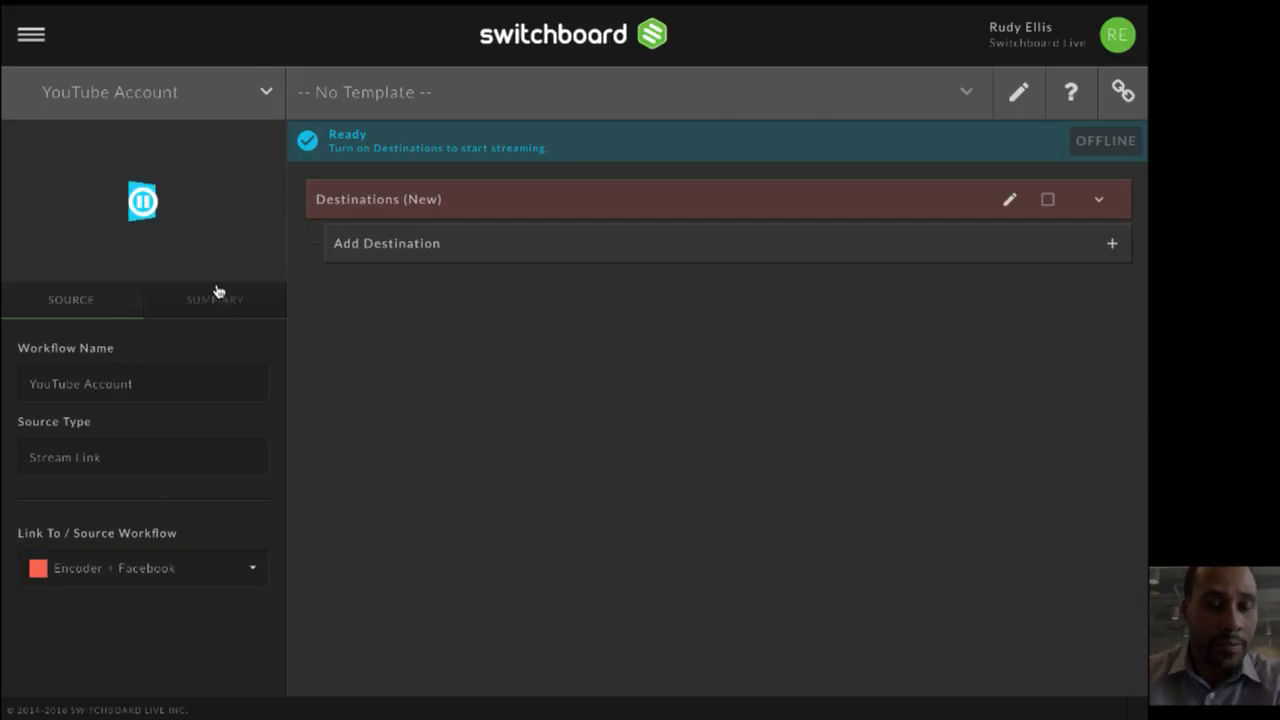
- Add a new YouTube destination to the workflow, naming it with the owner's first name followed by "'s YouTube"
left_click(414, 250)
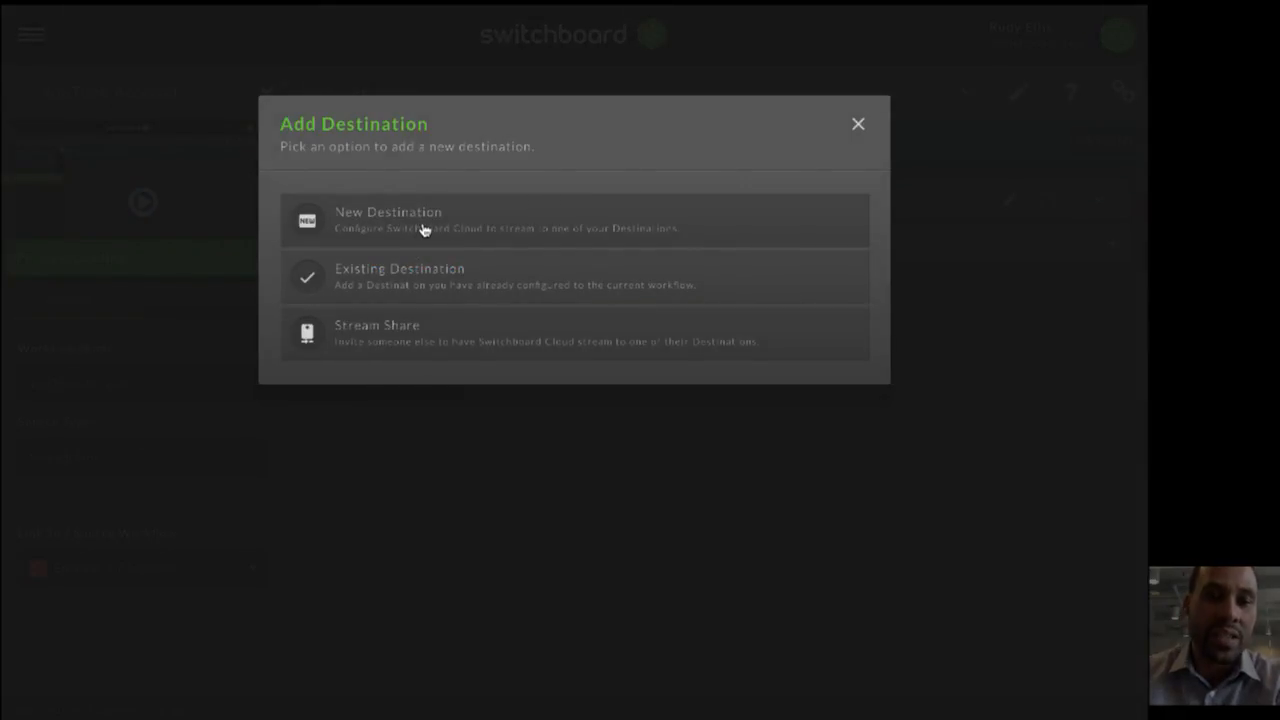
left_click(431, 220)
left_click(452, 244)
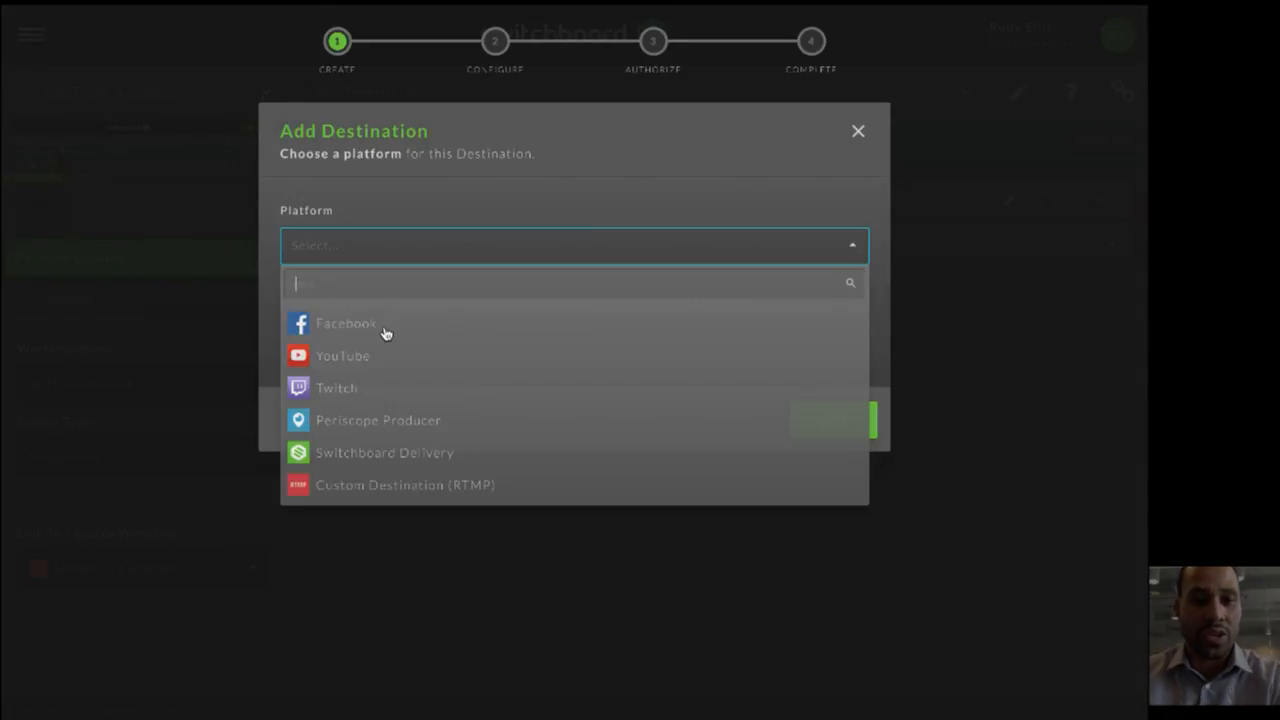
left_click(380, 362)
type("Rudy's Y")
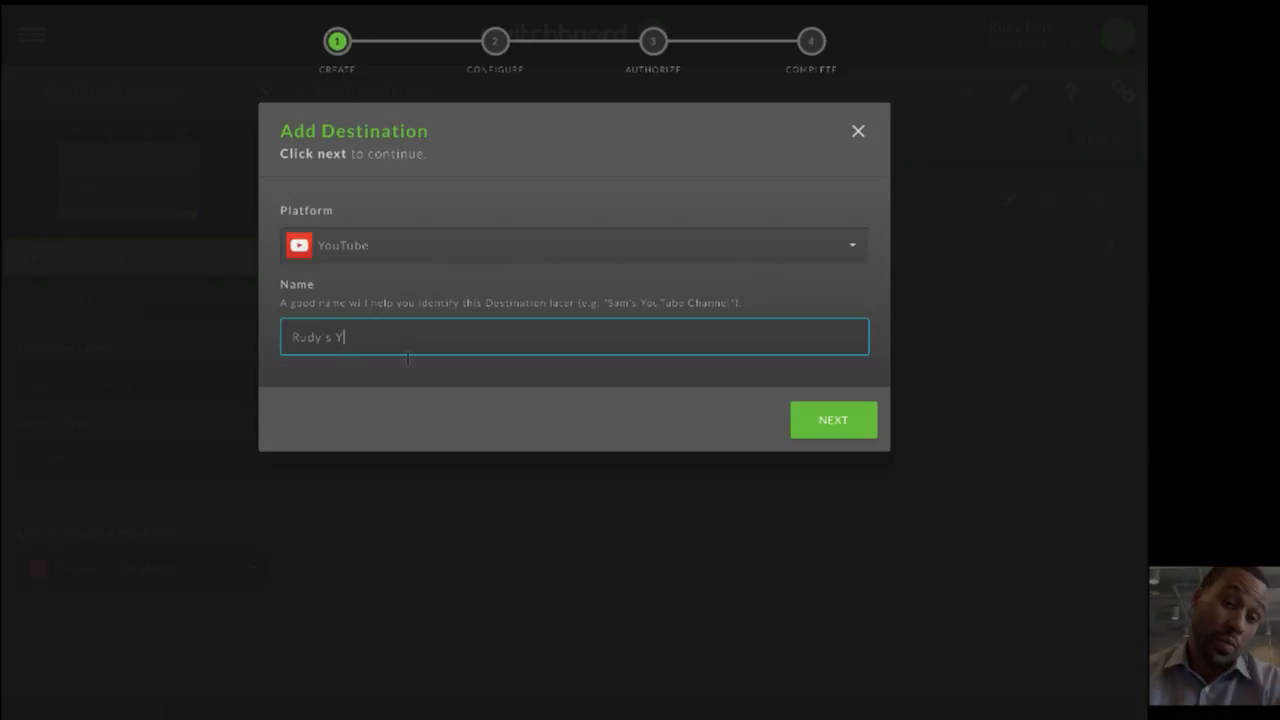
type("out")
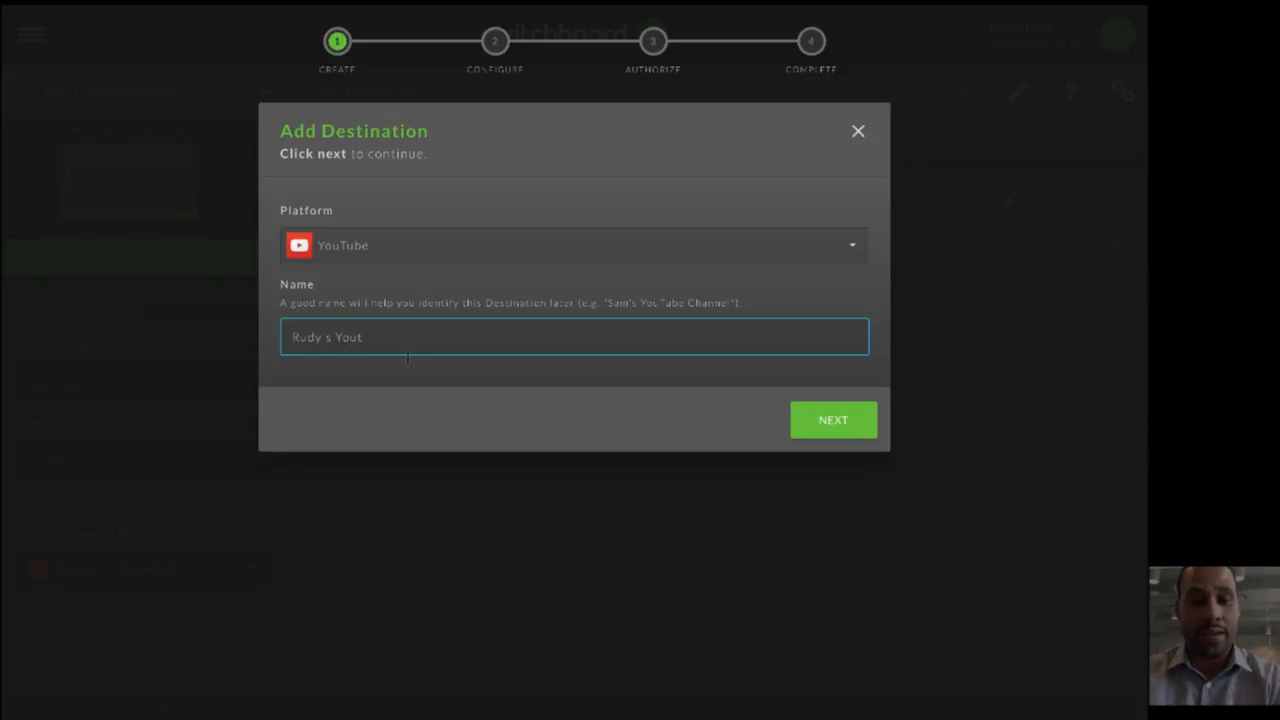
type("Tube")
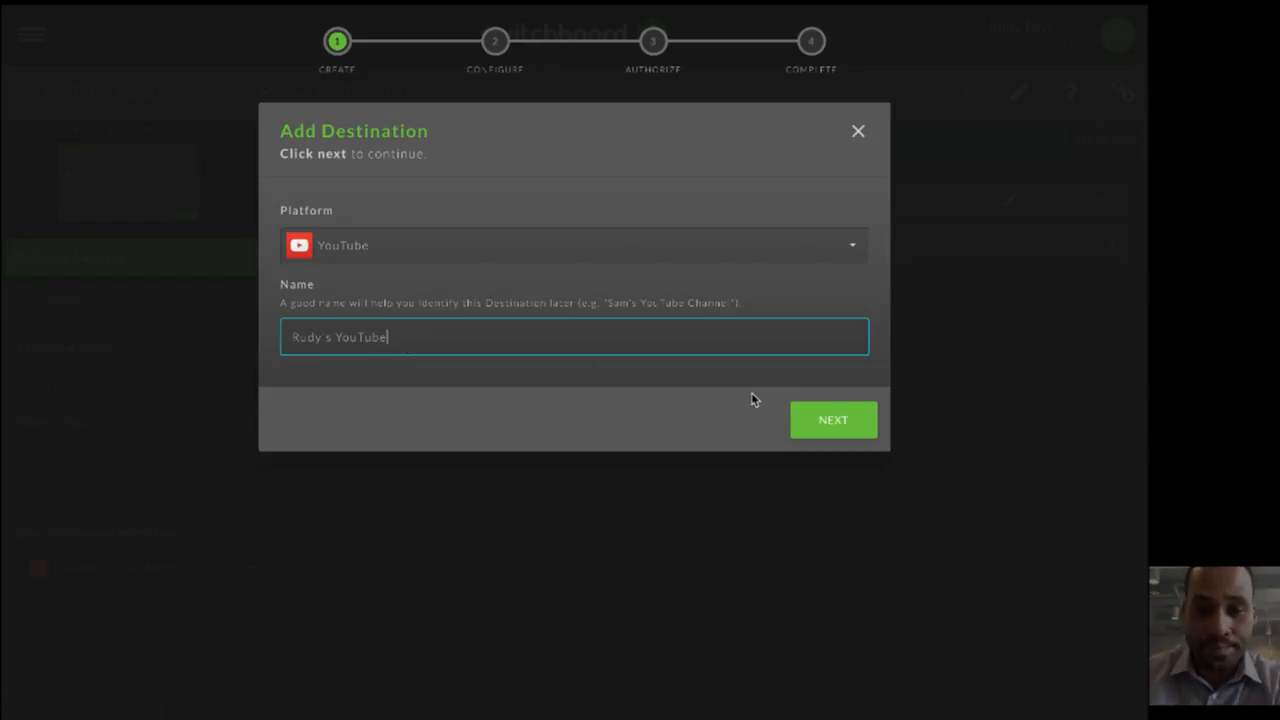
left_click(830, 423)
- Authorize the YouTube destination with the owner's Google account, entering the account password and allowing access, and finish the setup
left_click(836, 545)
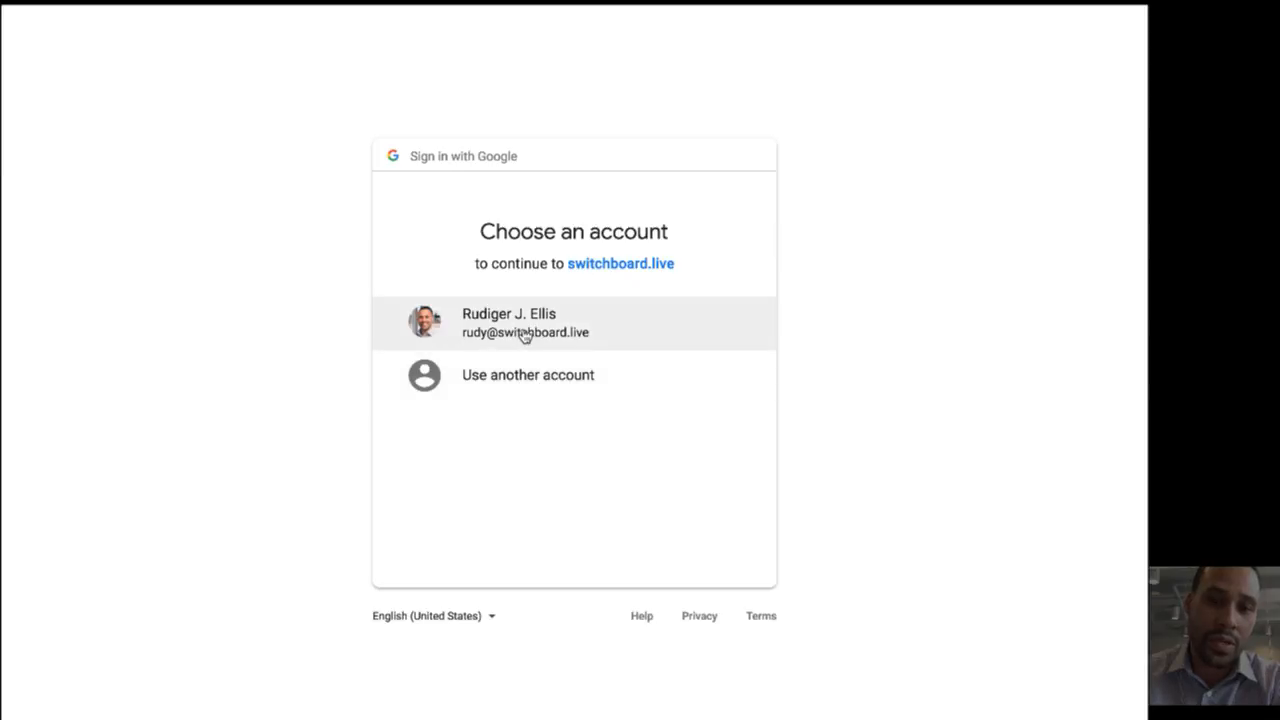
left_click(553, 328)
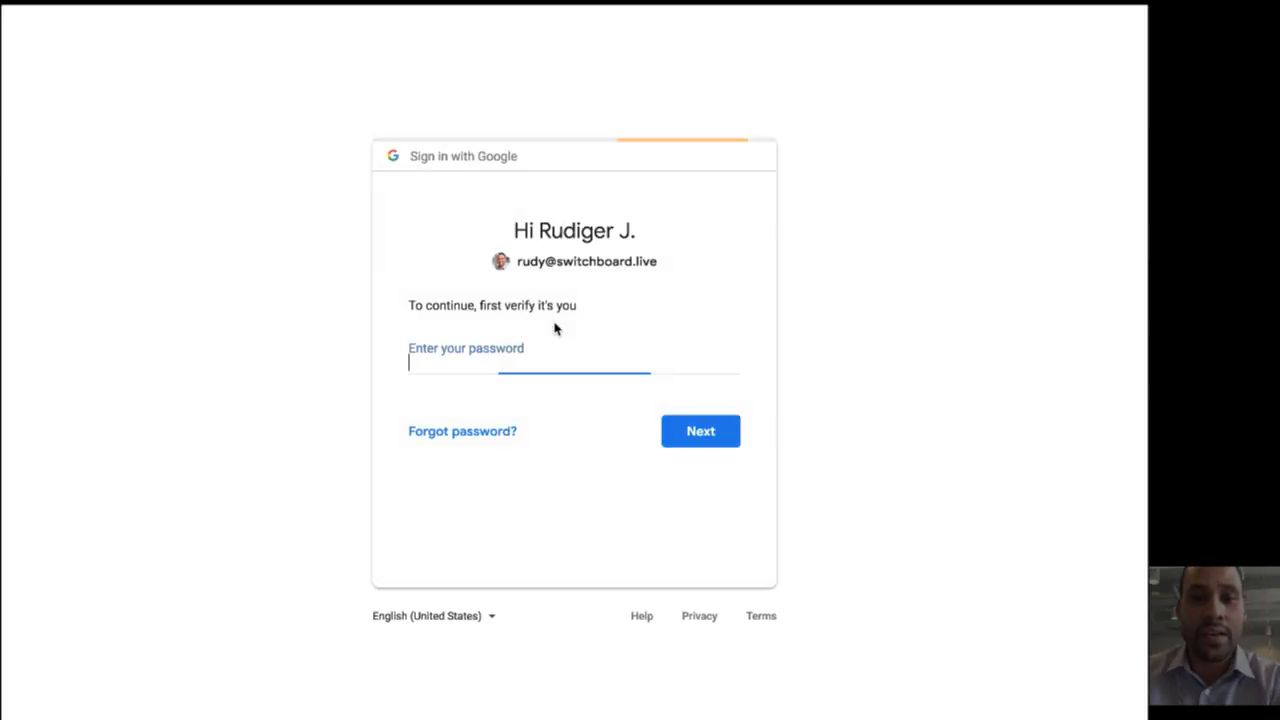
type("••••••••")
key("Return")
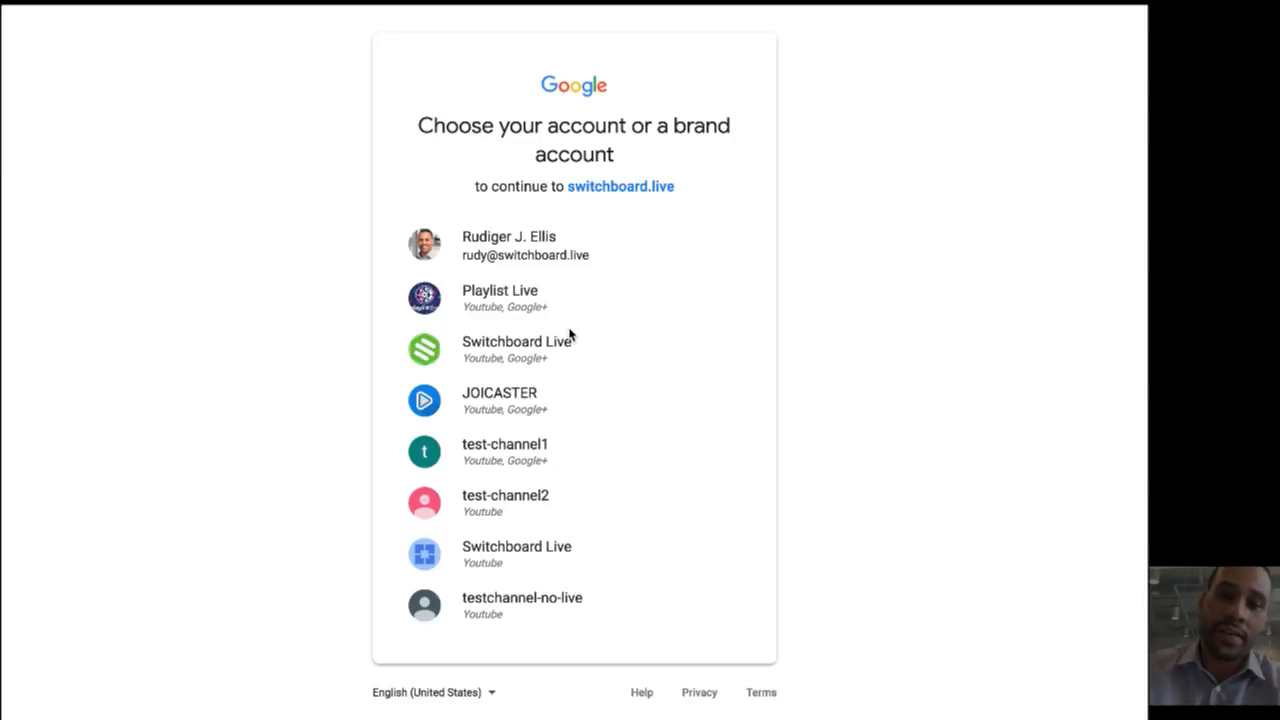
left_click(677, 263)
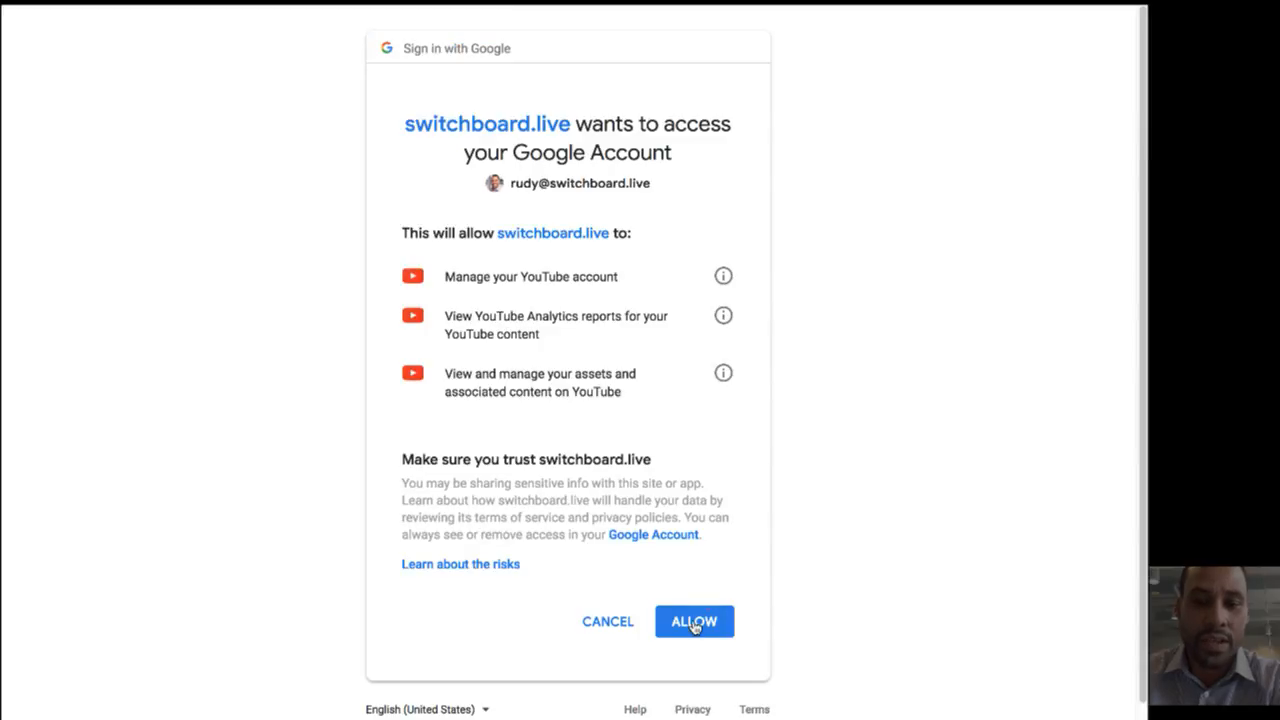
left_click(694, 623)
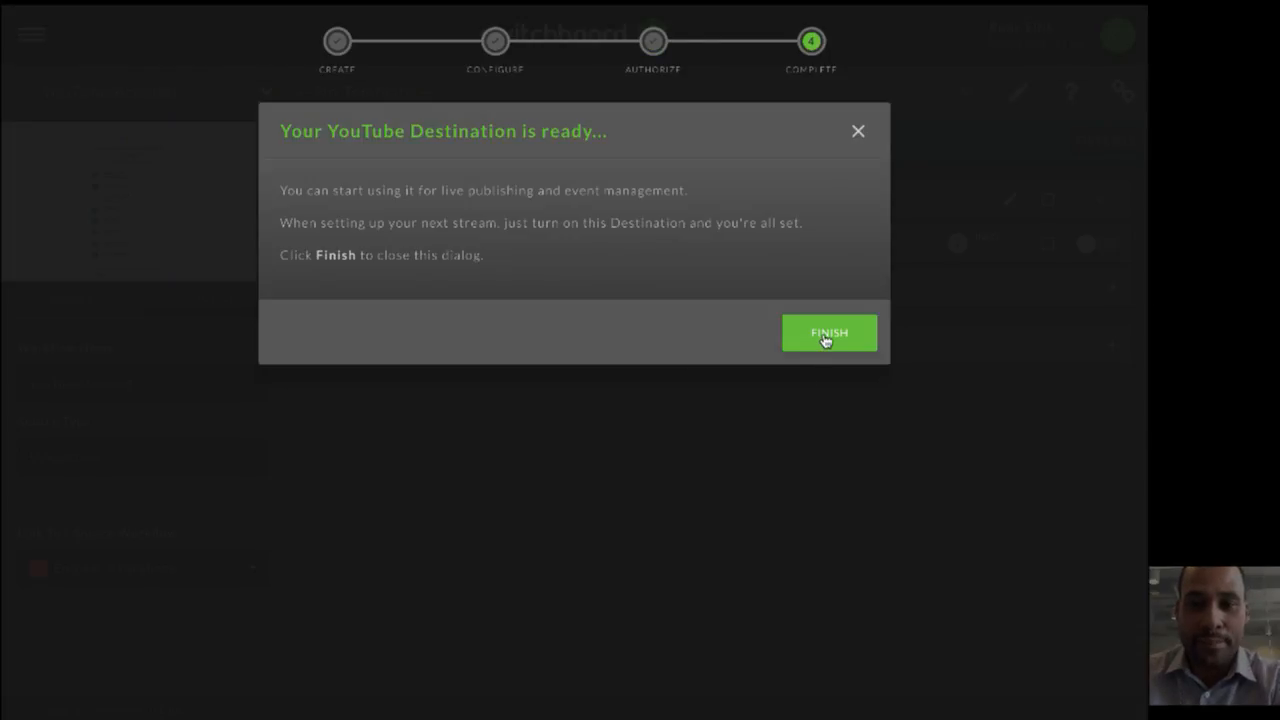
left_click(827, 336)
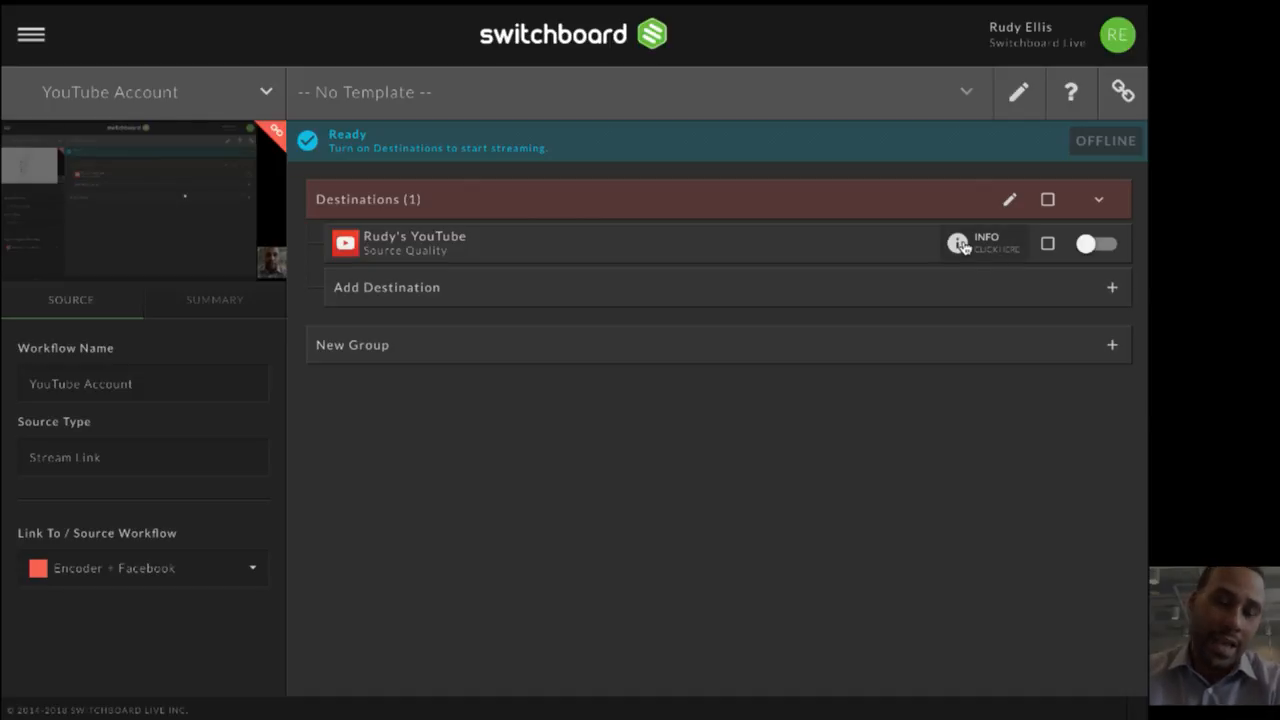
- Duplicate the template whose stream title is AMA 8-8-18
left_click(920, 88)
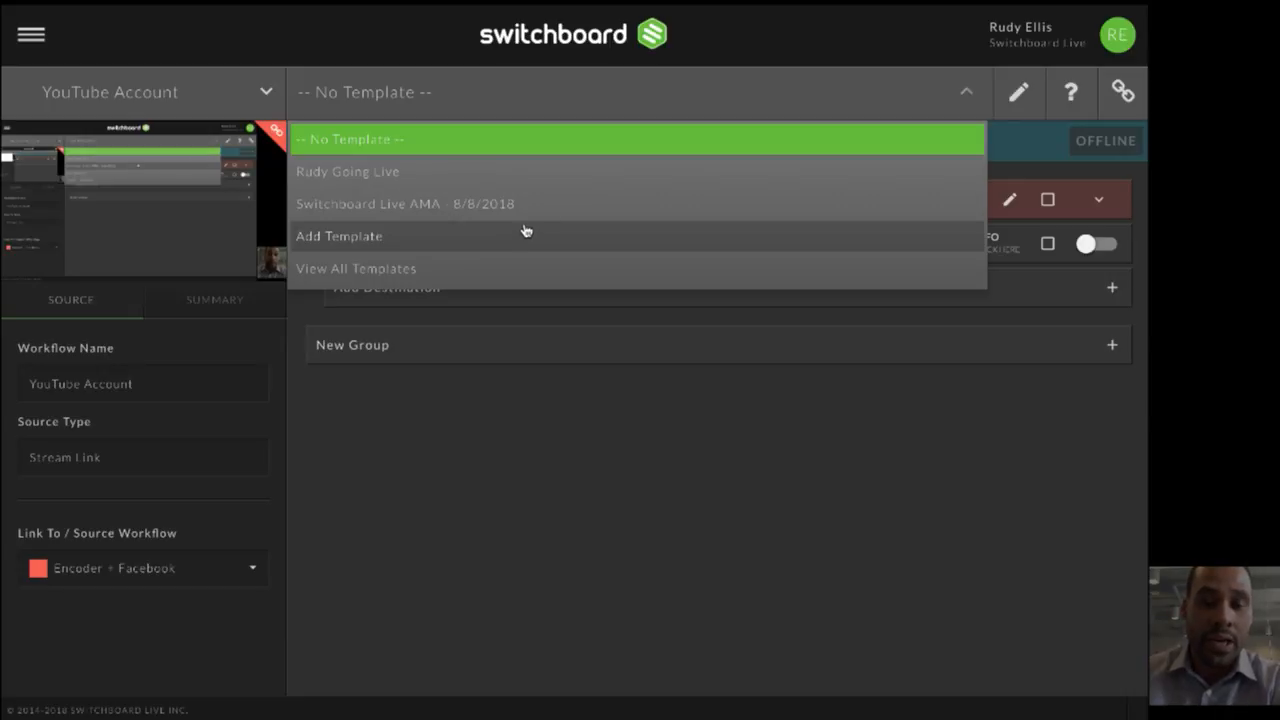
left_click(547, 487)
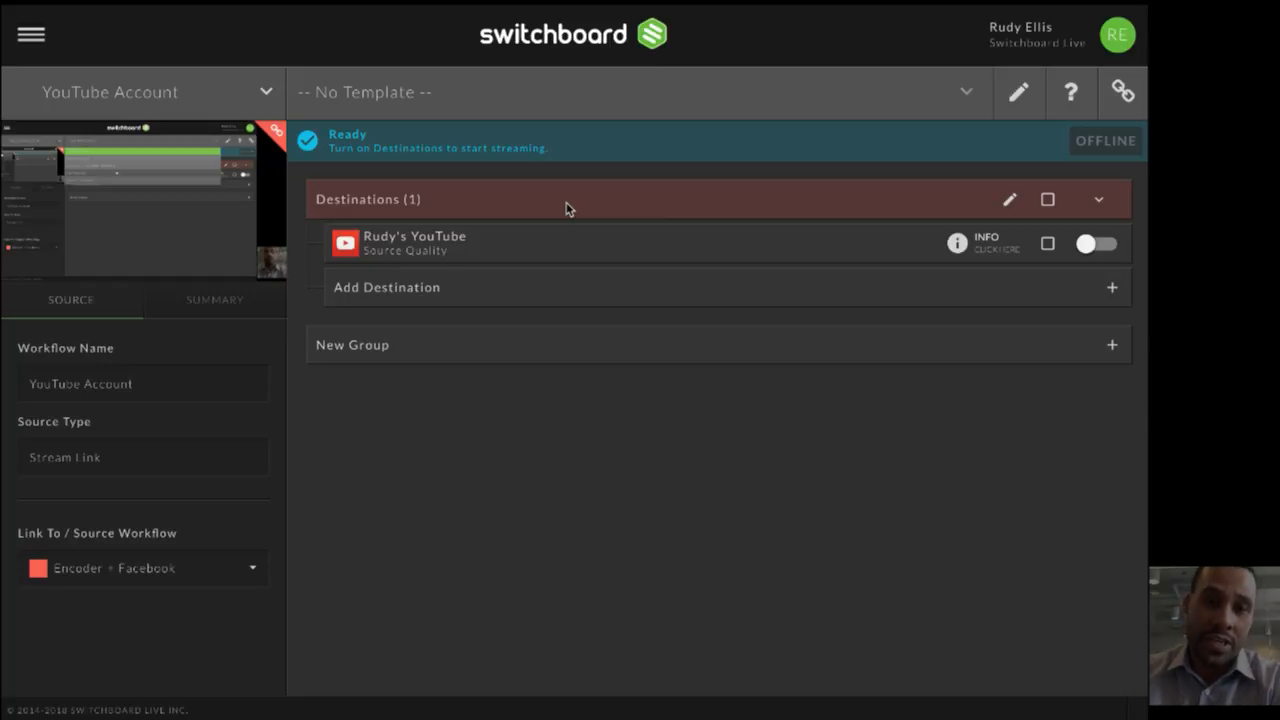
left_click(38, 34)
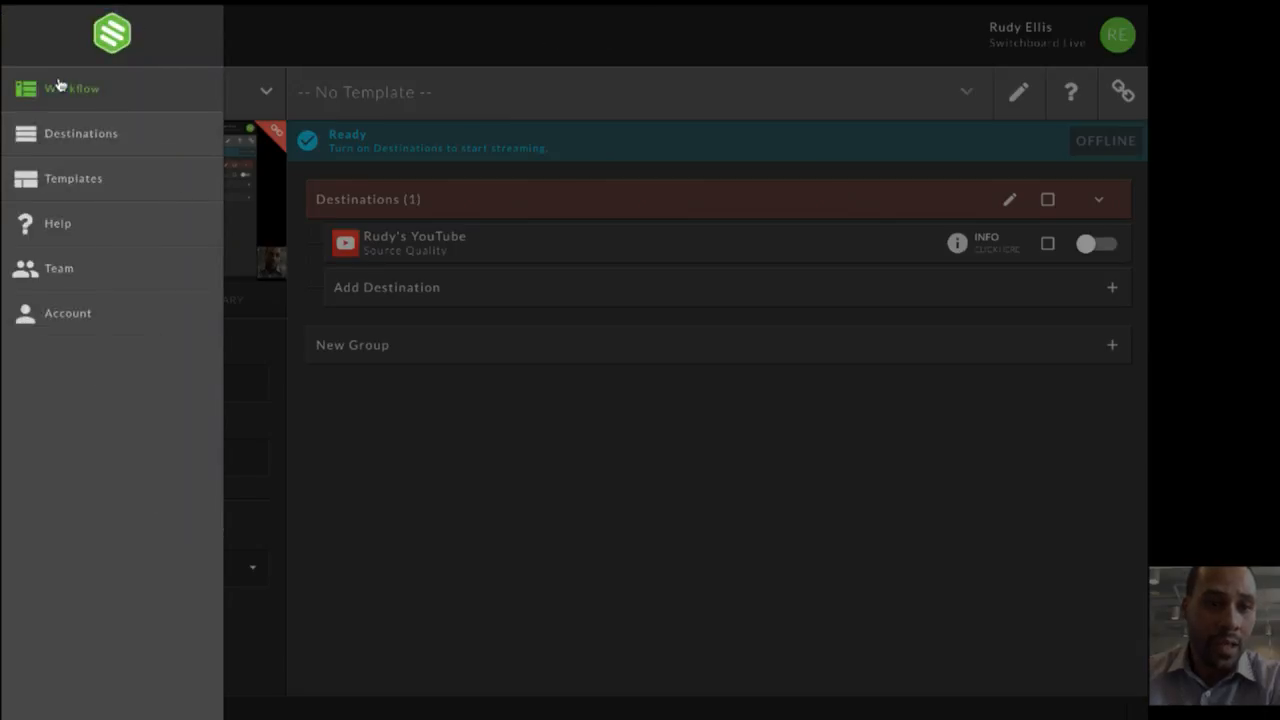
left_click(68, 182)
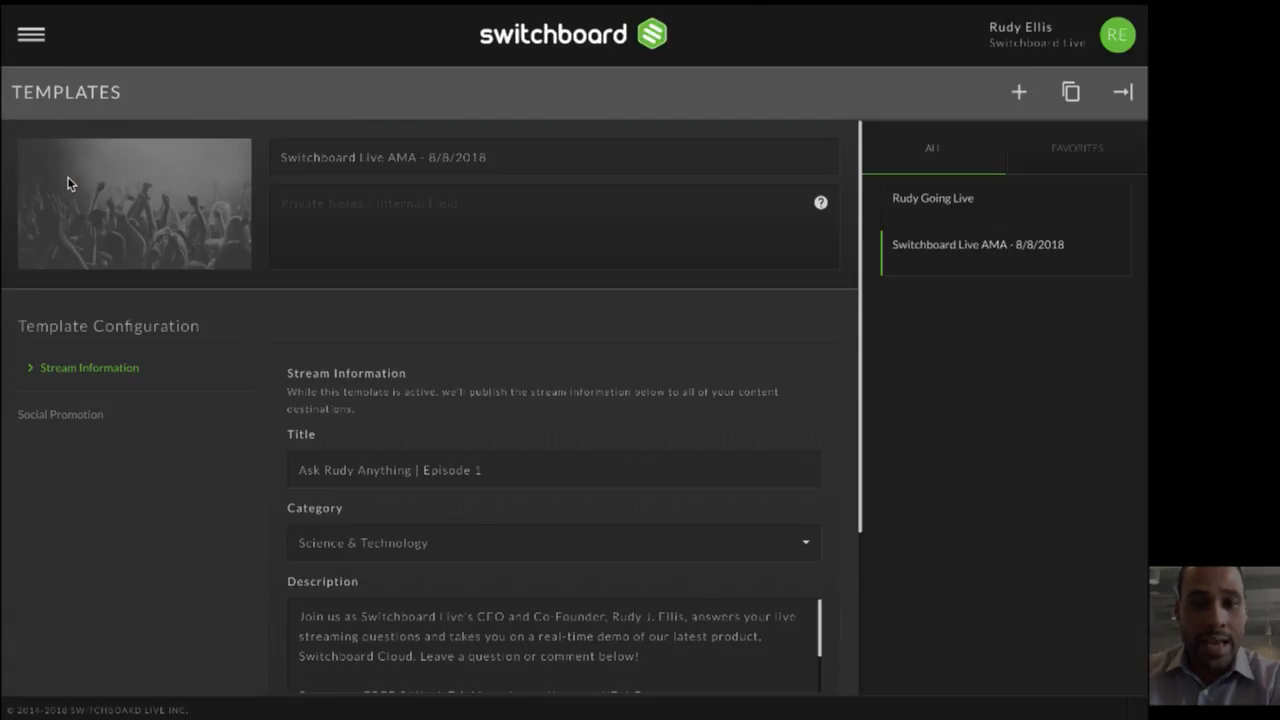
mouse_move(909, 258)
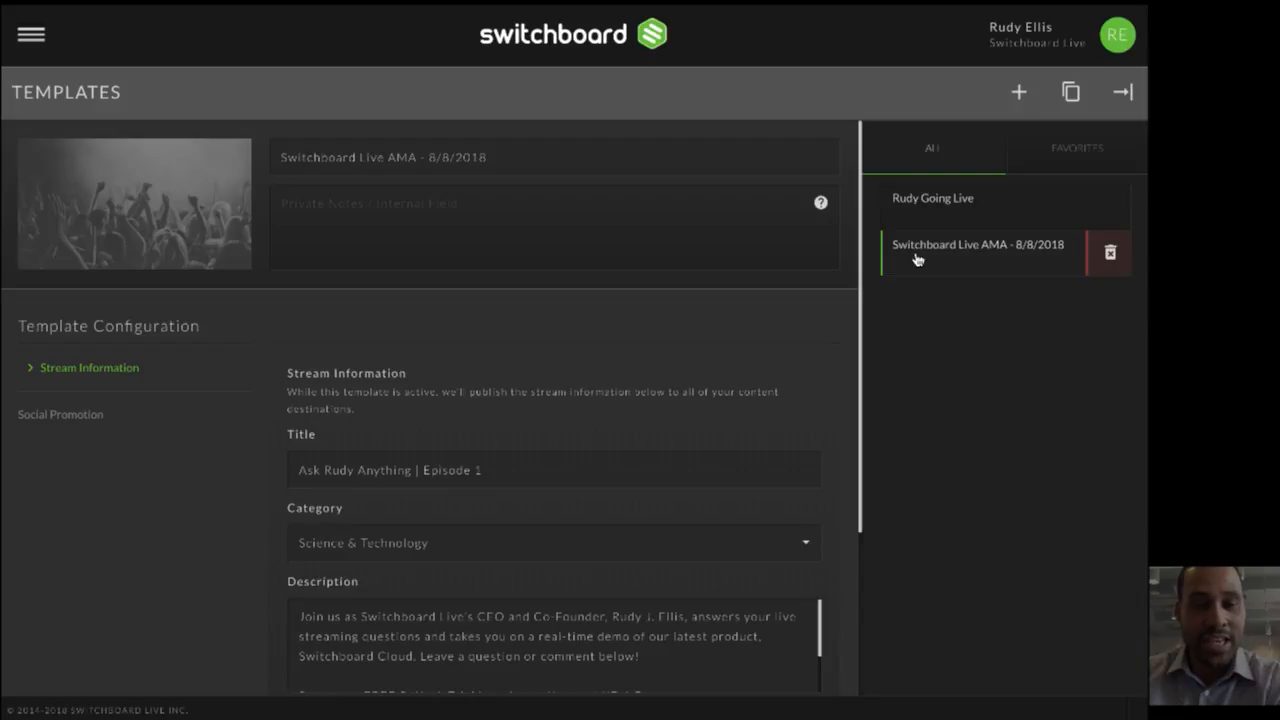
left_click(935, 205)
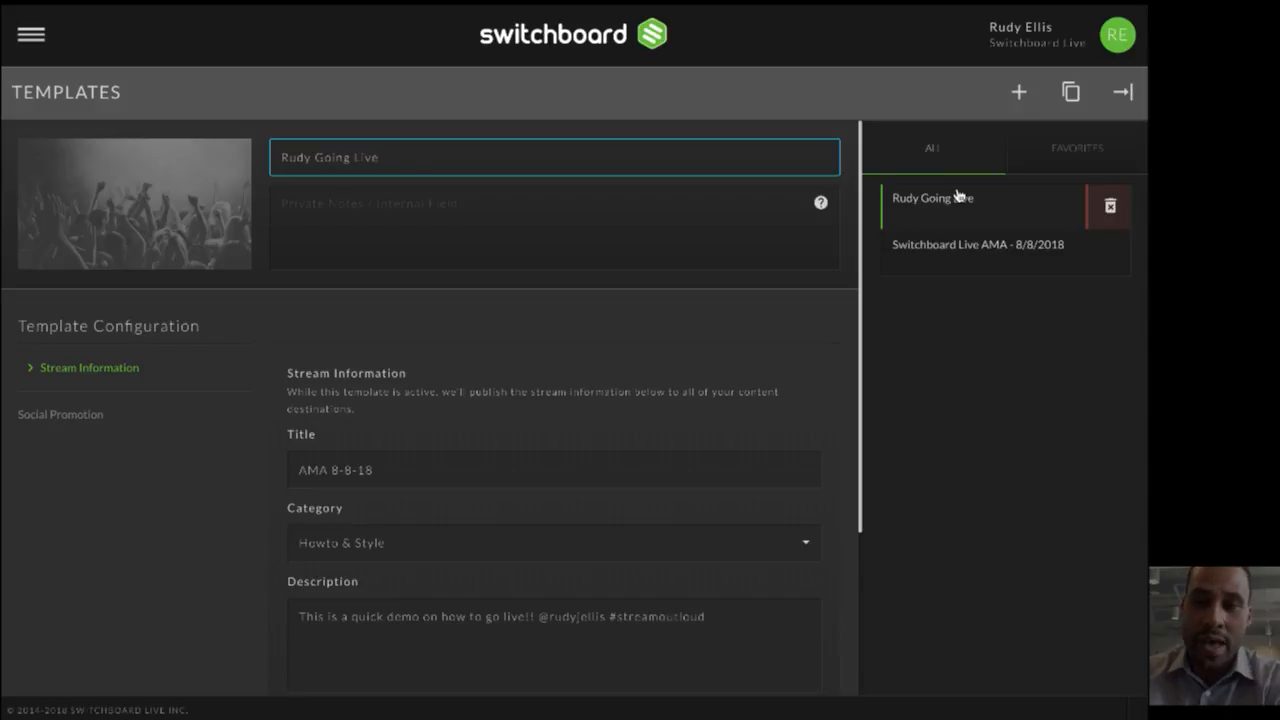
left_click(1068, 105)
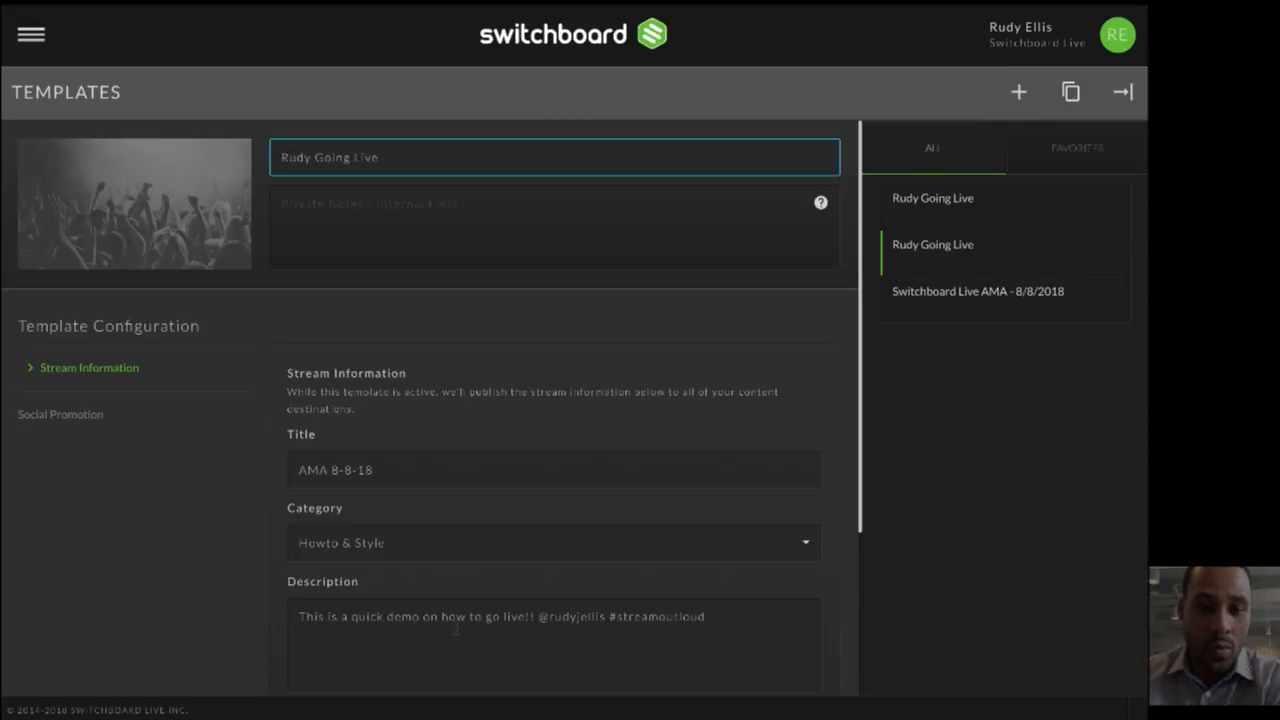
- Insert "to YouTube" after "go live" in the duplicated template's description
left_click(589, 629)
type("to You")
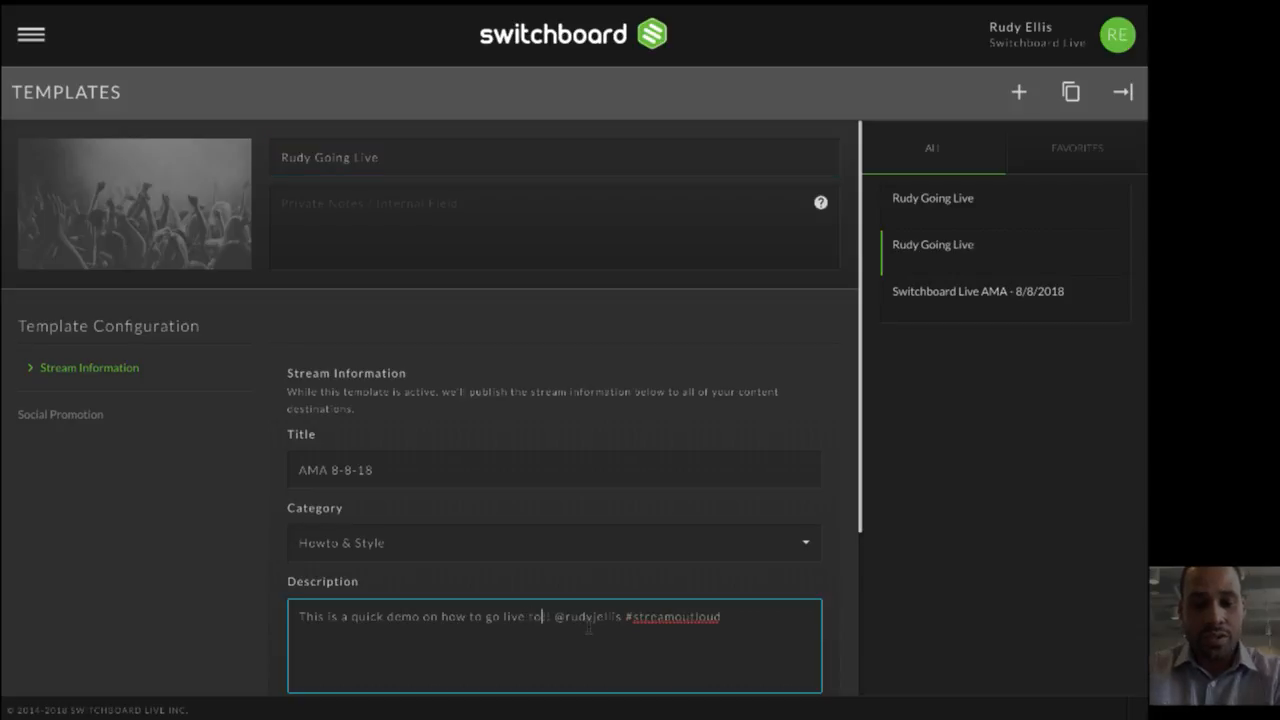
type("Tube")
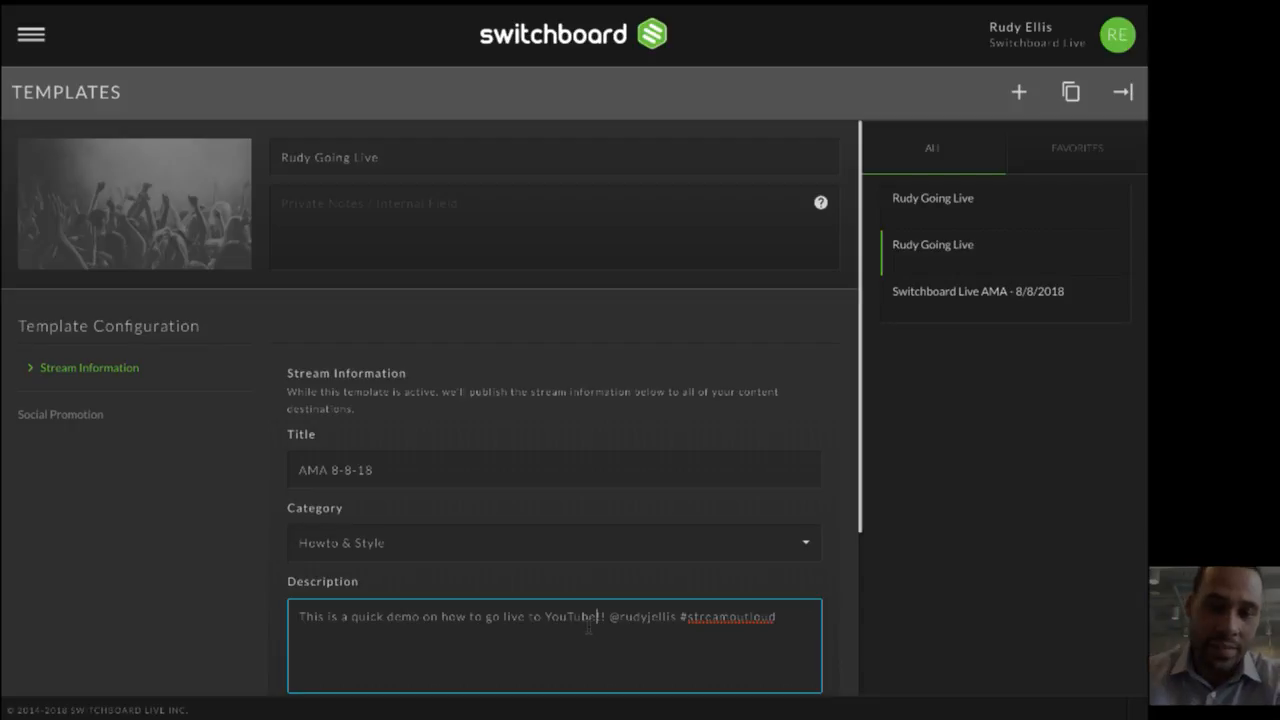
left_click(28, 44)
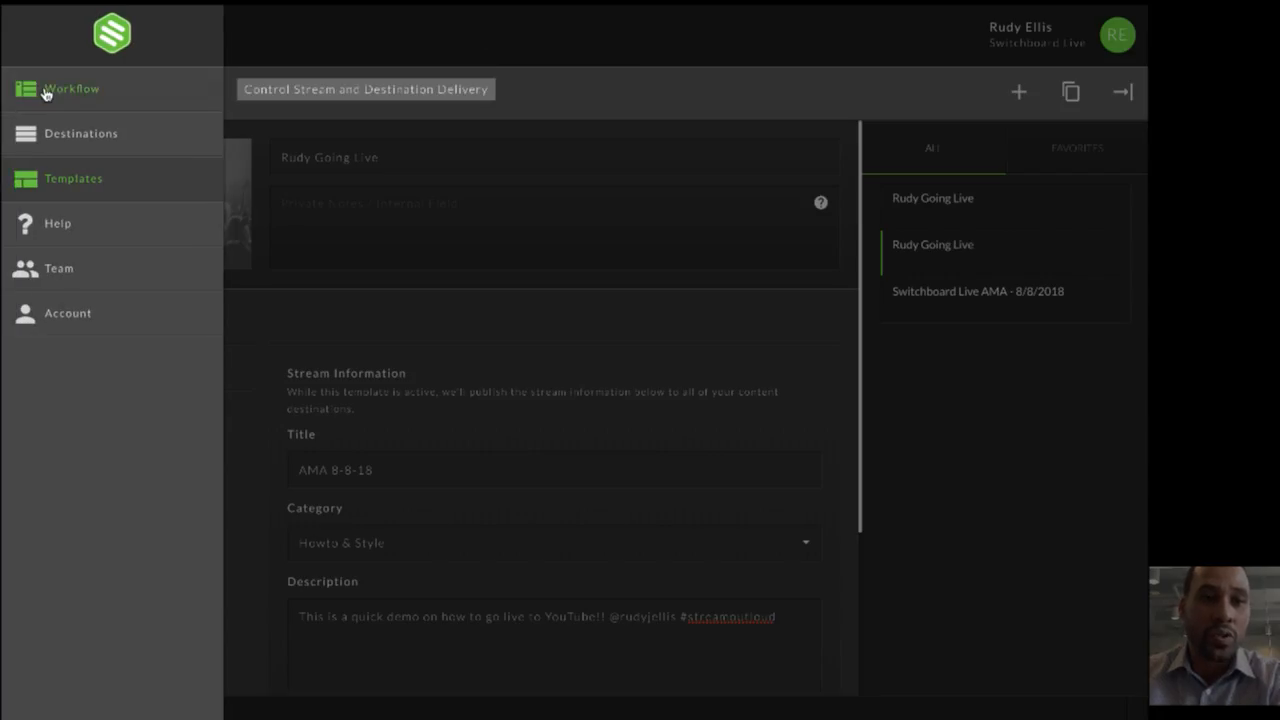
- Return to the YouTube Account workflow and apply the first of the two "Going Live" templates
left_click(45, 93)
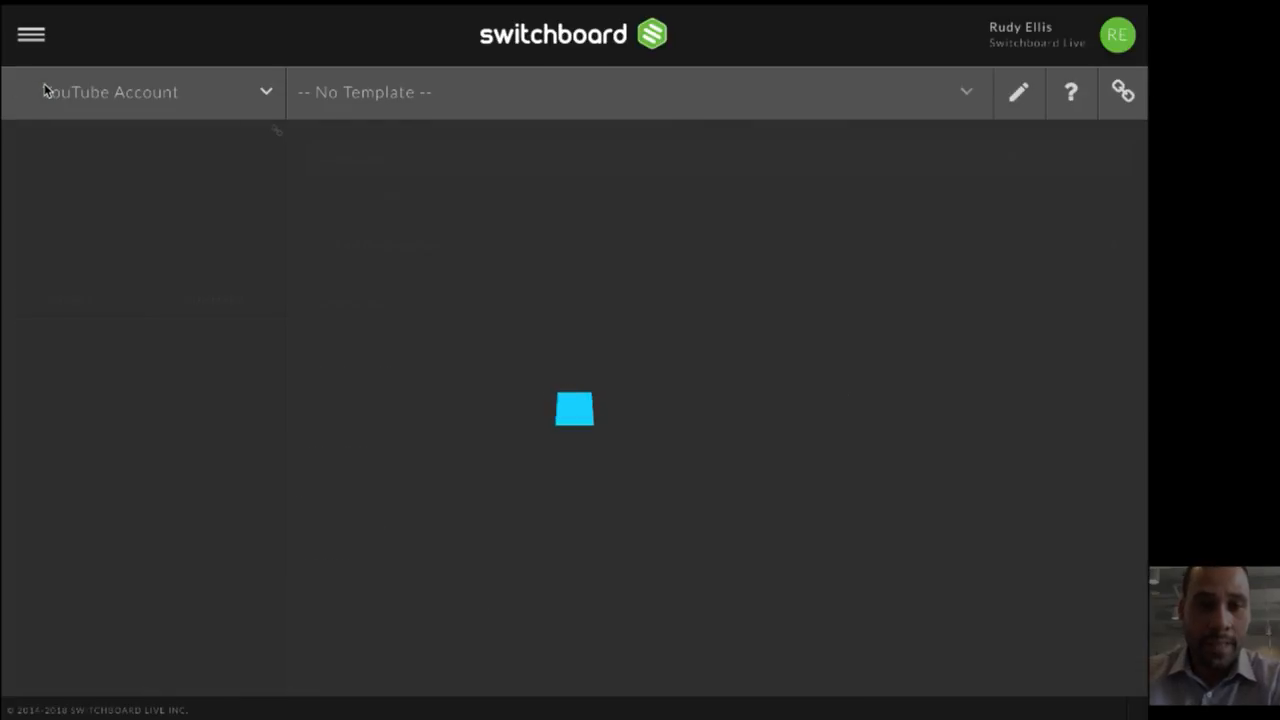
left_click(363, 93)
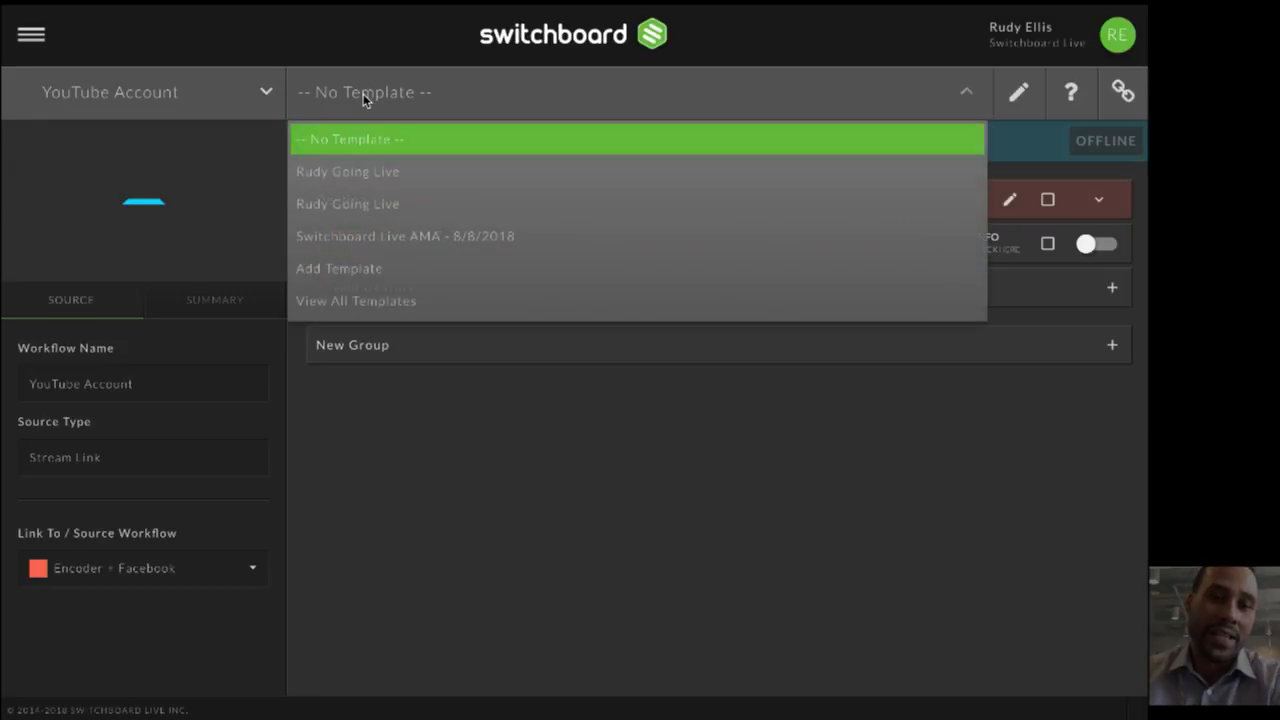
left_click(367, 173)
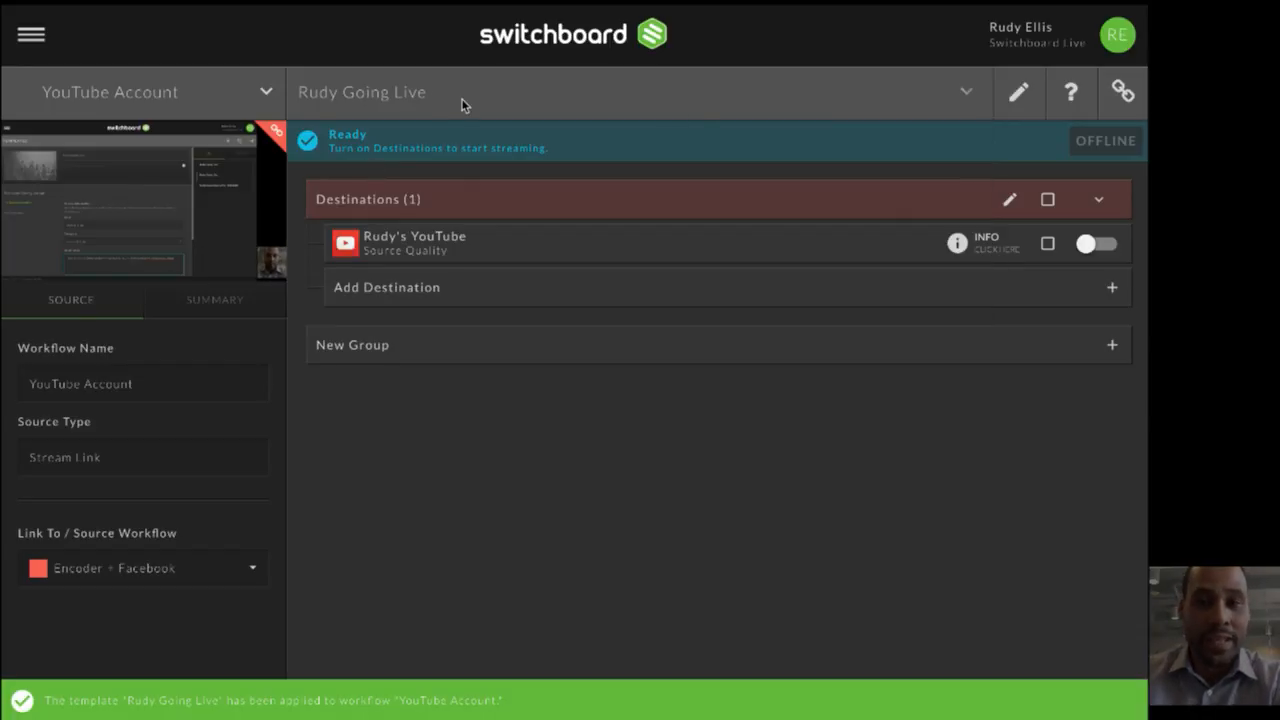
- Check the stream title, category and description in the template applied to the YouTube Account workflow, without changing them
left_click(1027, 98)
left_click(716, 352)
left_click(1015, 97)
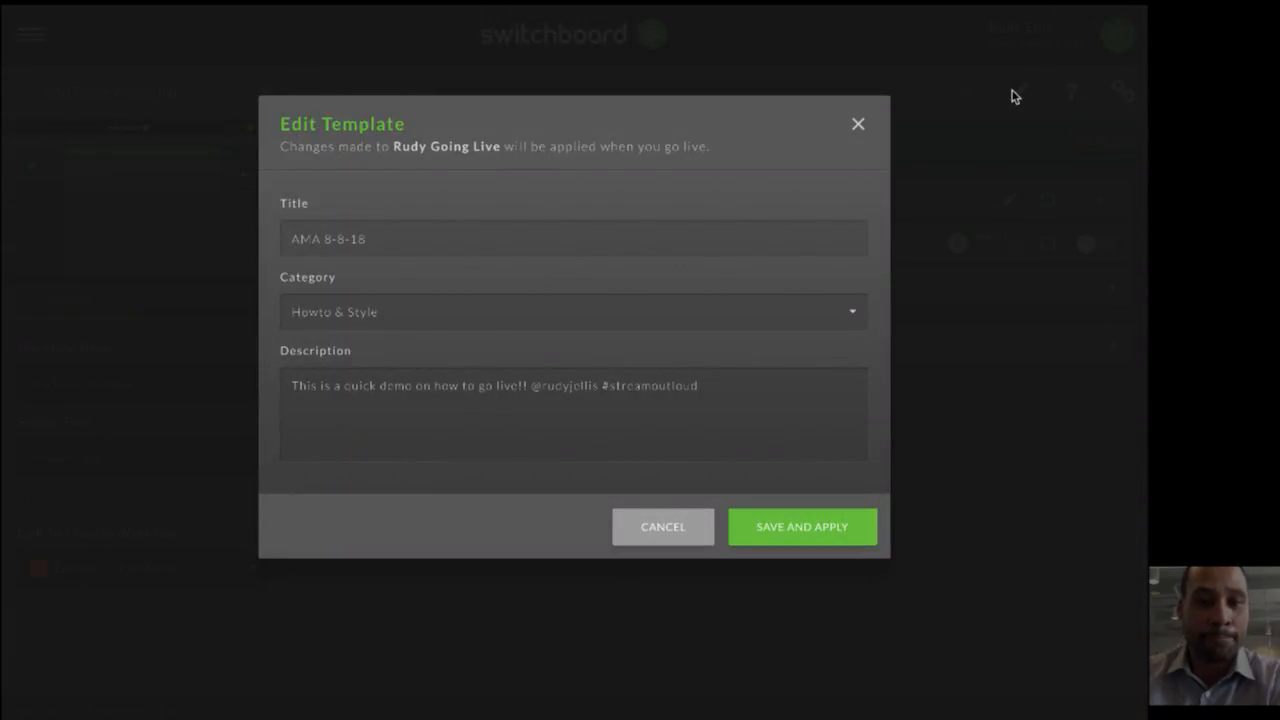
left_click(677, 530)
left_click(1016, 98)
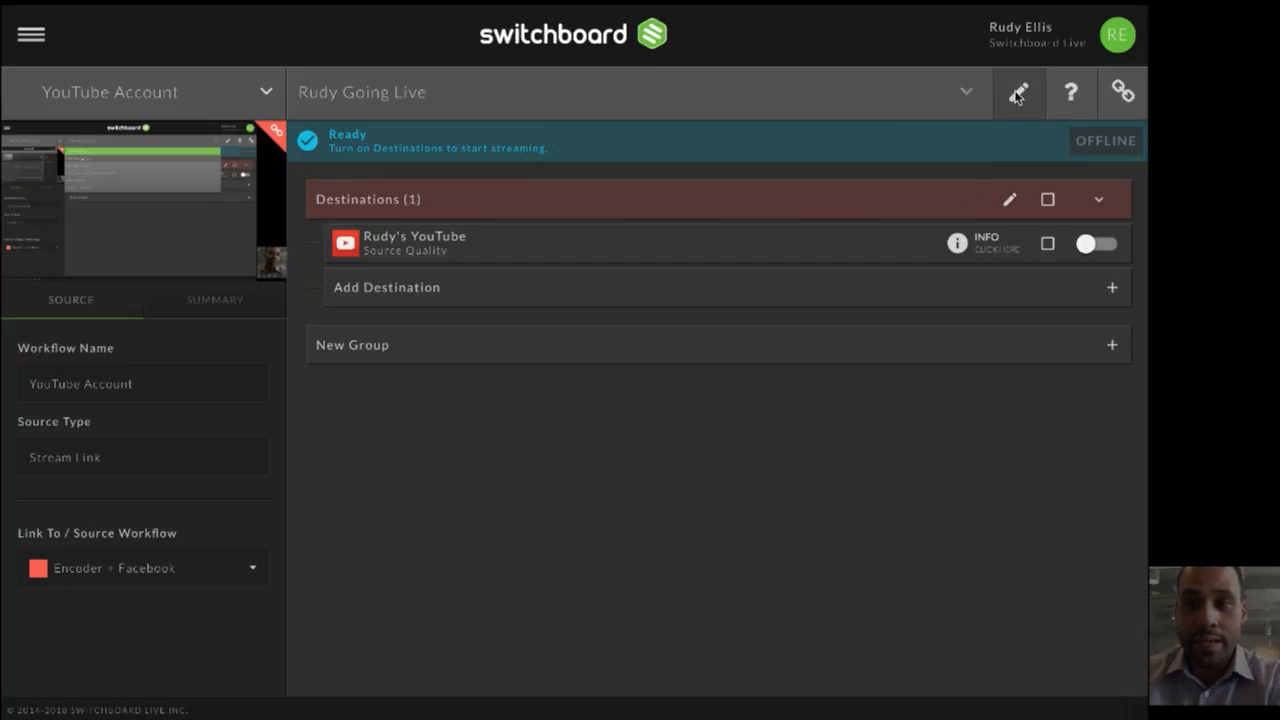
- Apply the second "Going Live" template to the YouTube Account workflow, check its description, then save and apply it
left_click(958, 107)
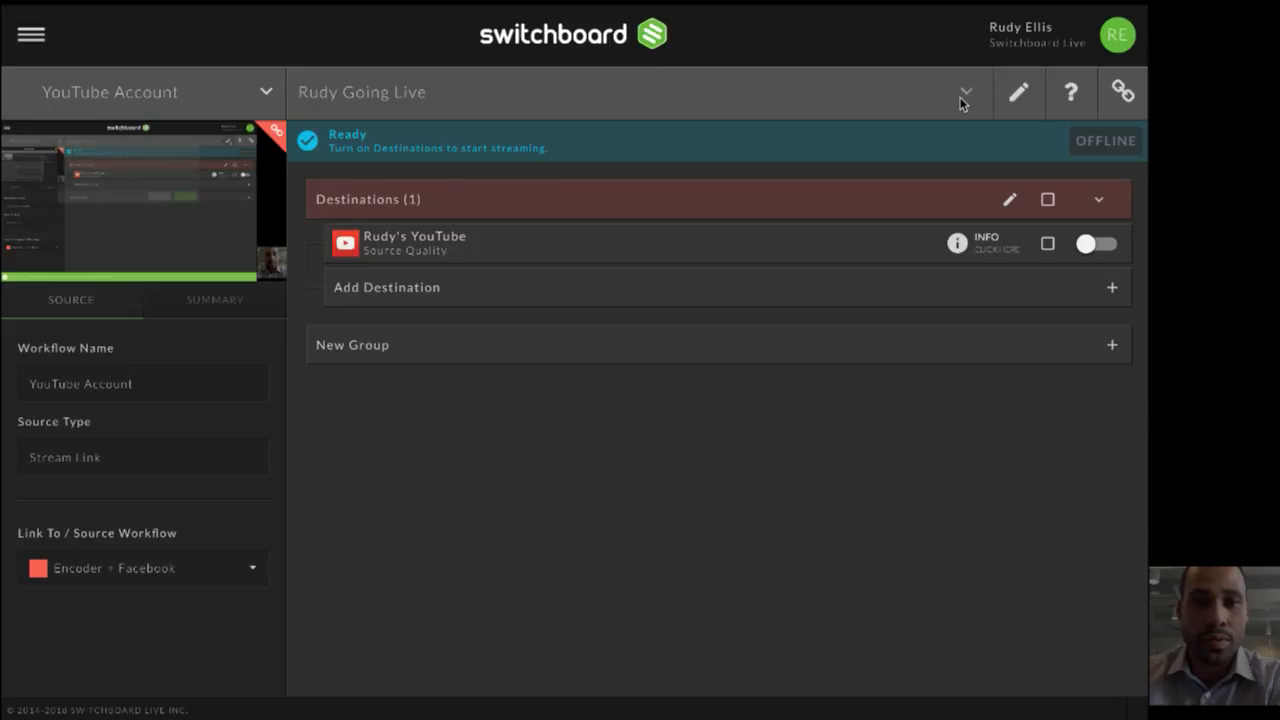
left_click(423, 88)
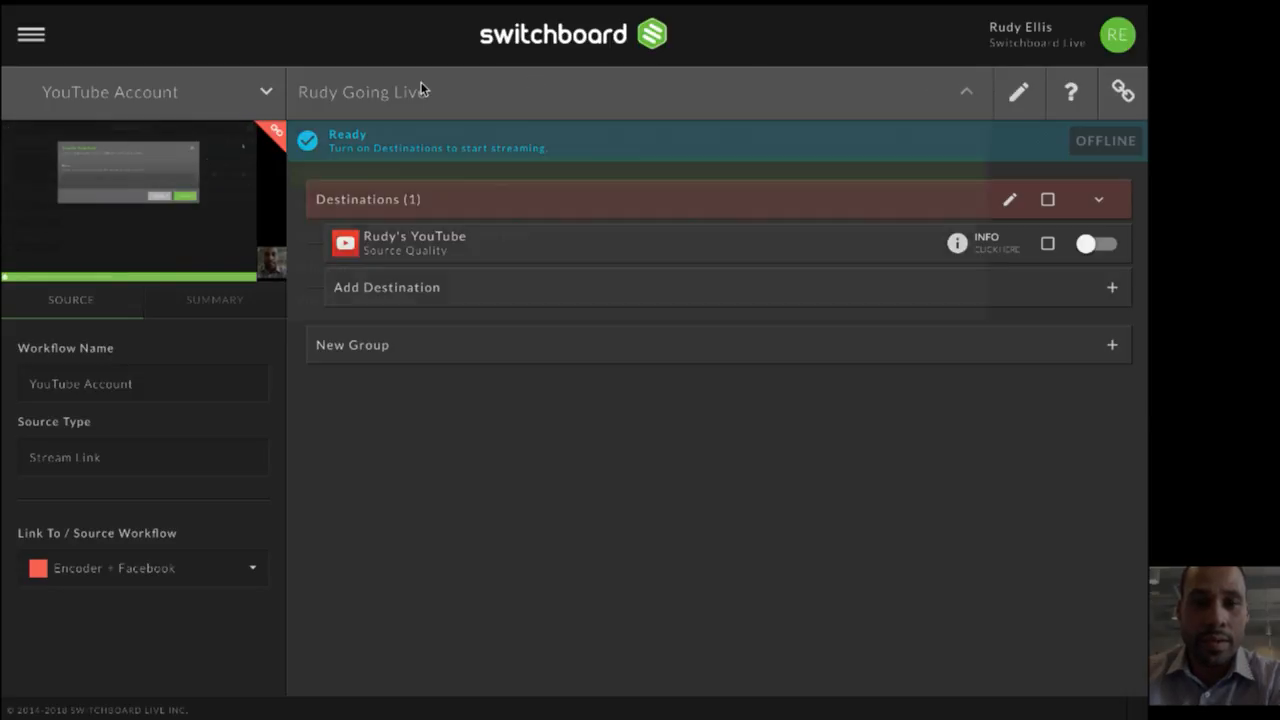
left_click(418, 205)
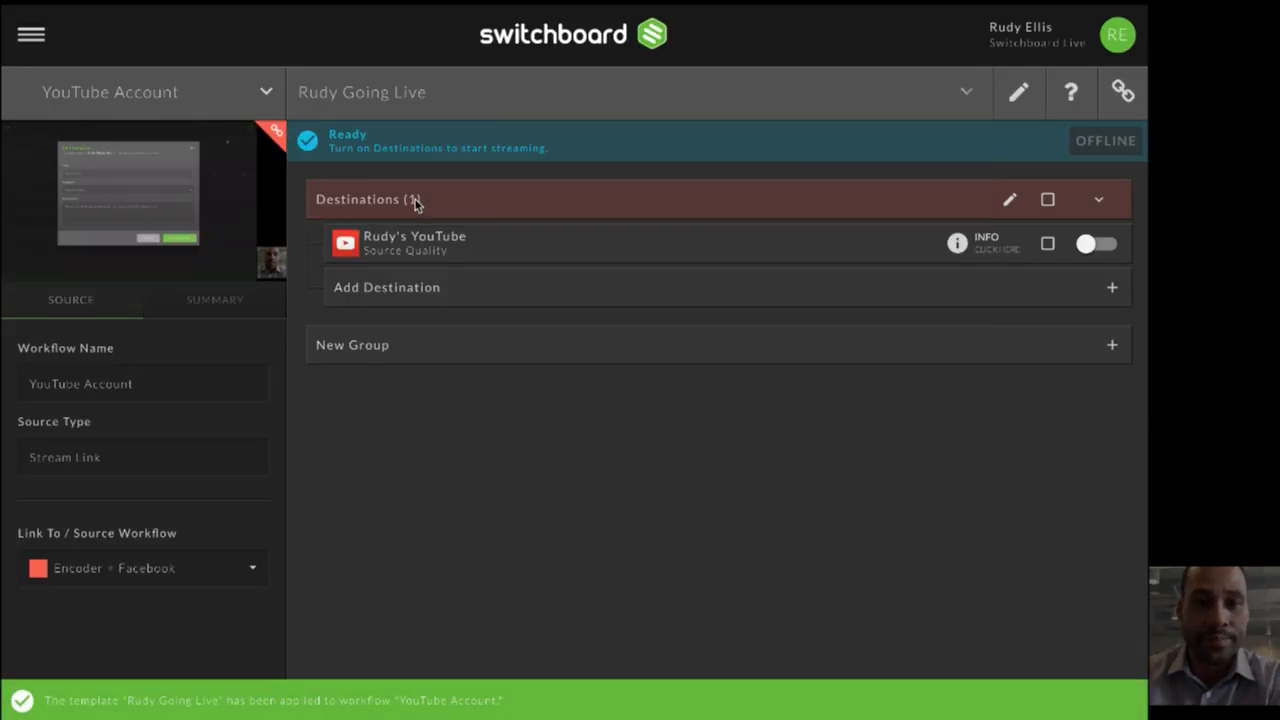
left_click(1021, 96)
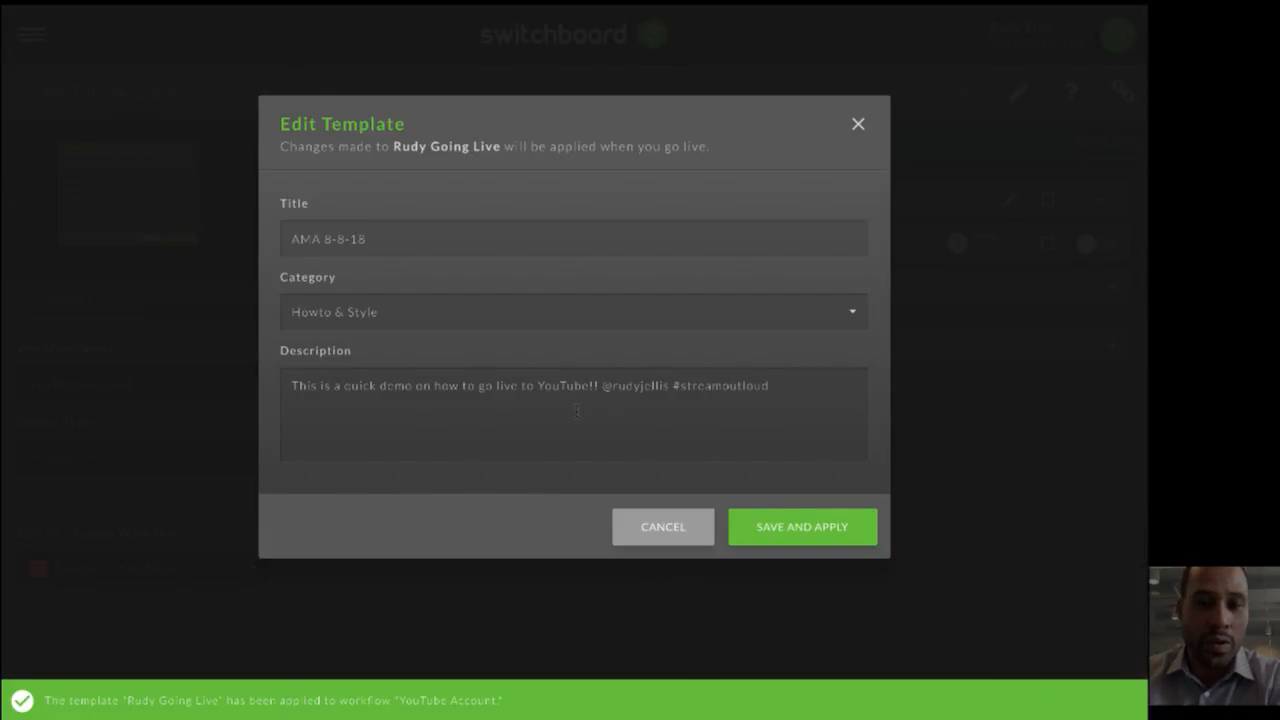
left_click(797, 533)
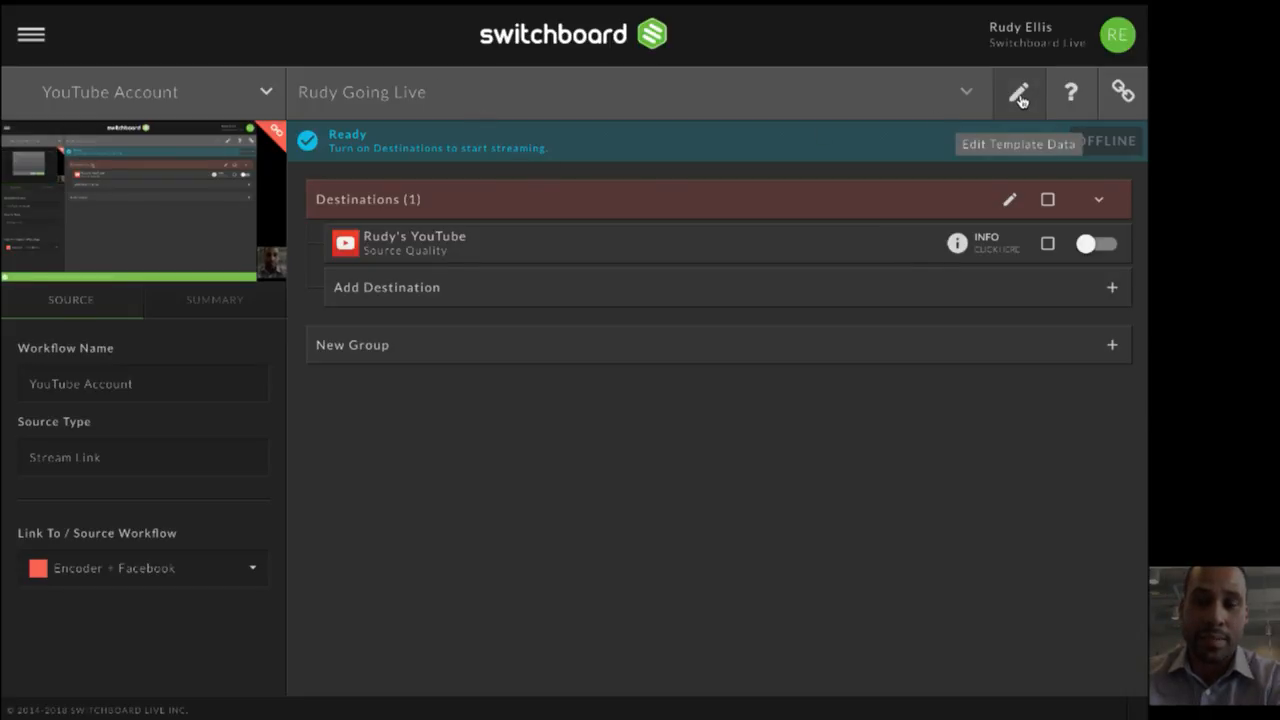
- Start streaming to the YouTube destination, view the live broadcast on YouTube and close its page
left_click(1090, 244)
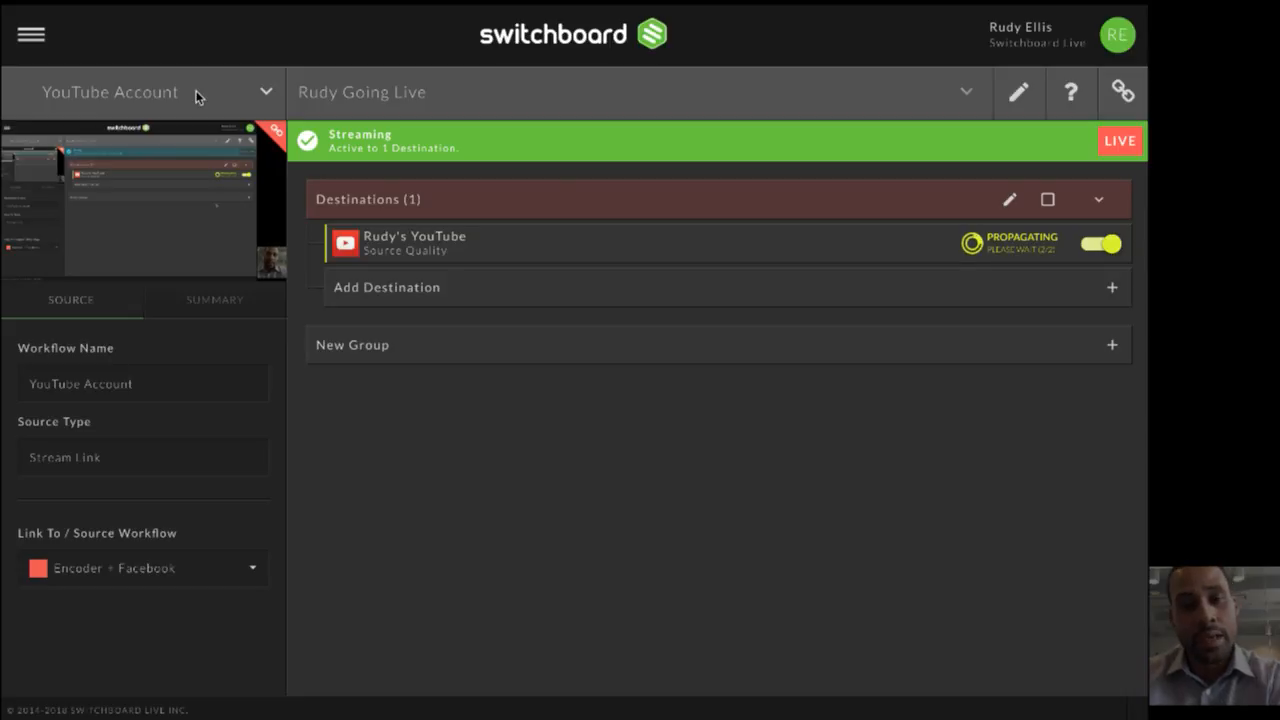
left_click(345, 246)
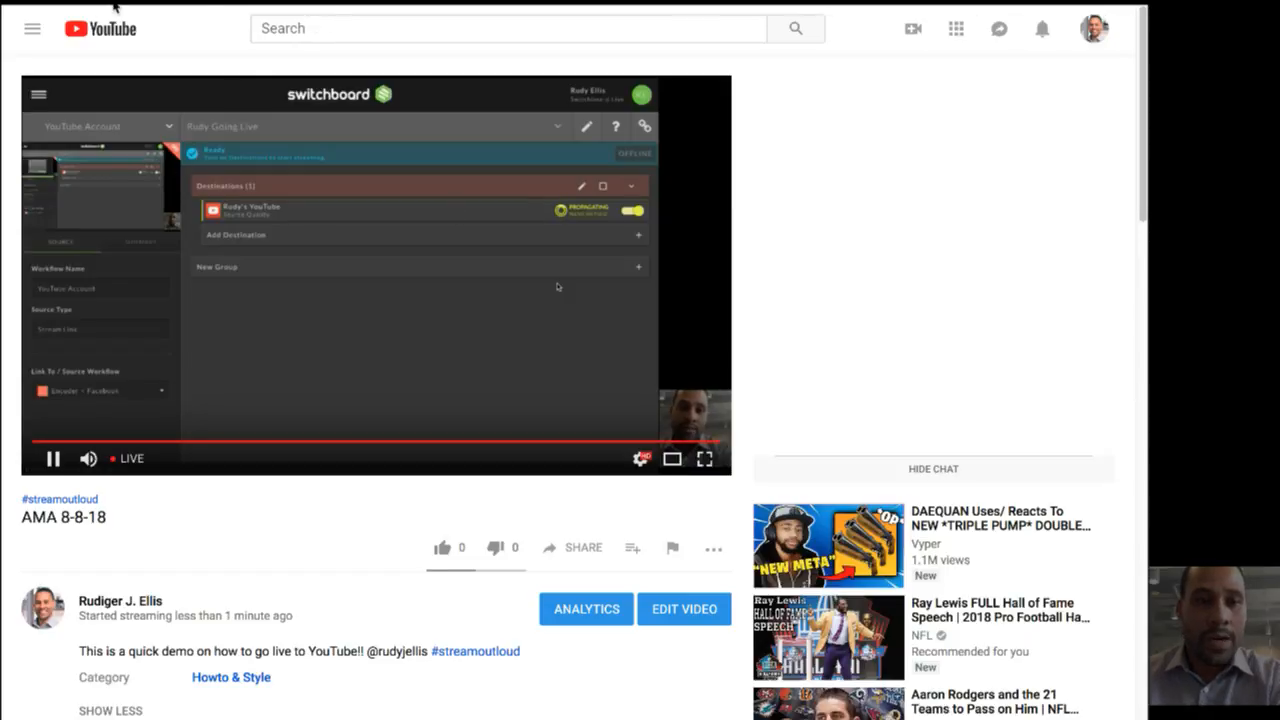
mouse_move(324, 30)
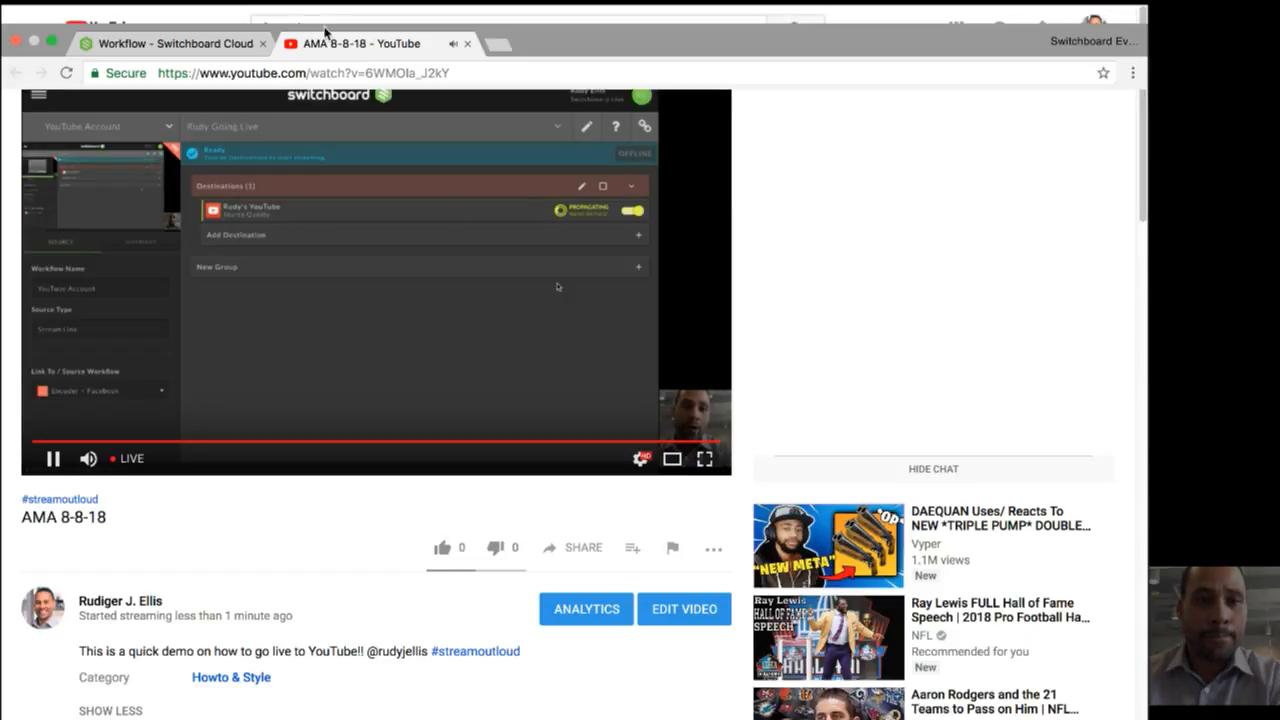
left_click(469, 45)
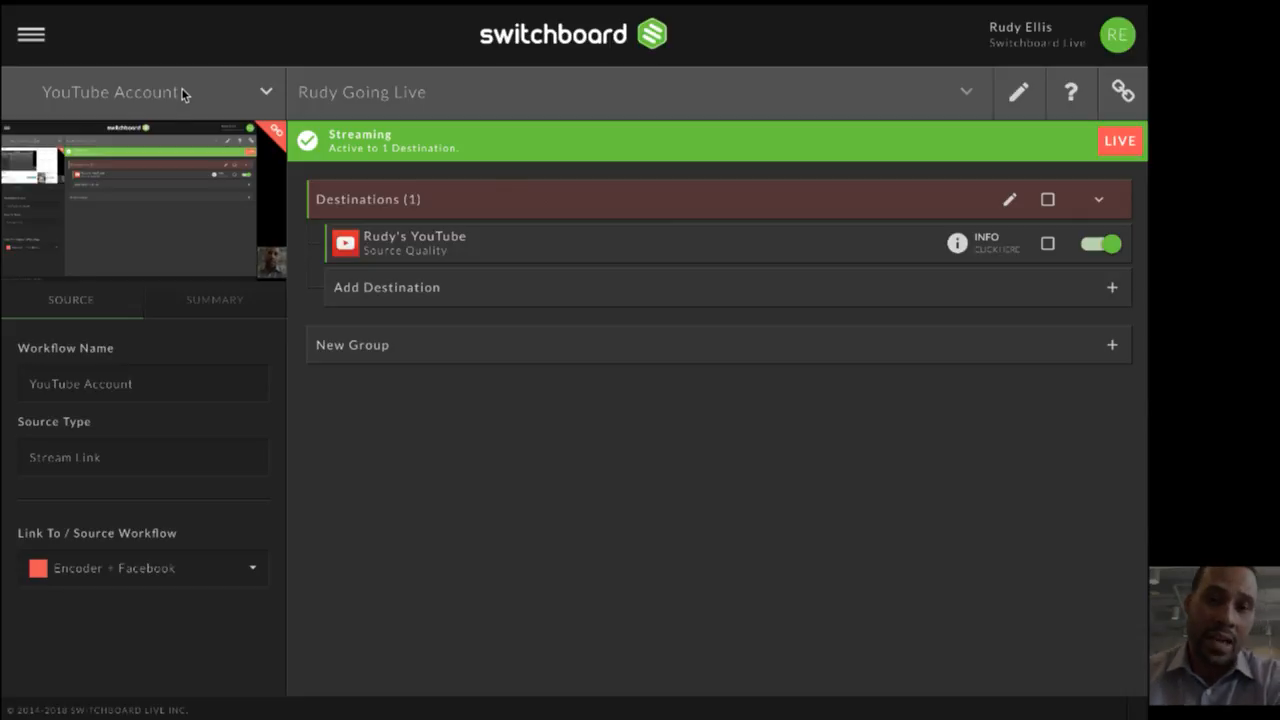
- Switch to the Encoder + Facebook workflow and stop streaming to the Facebook "Test Page" destination
left_click(183, 94)
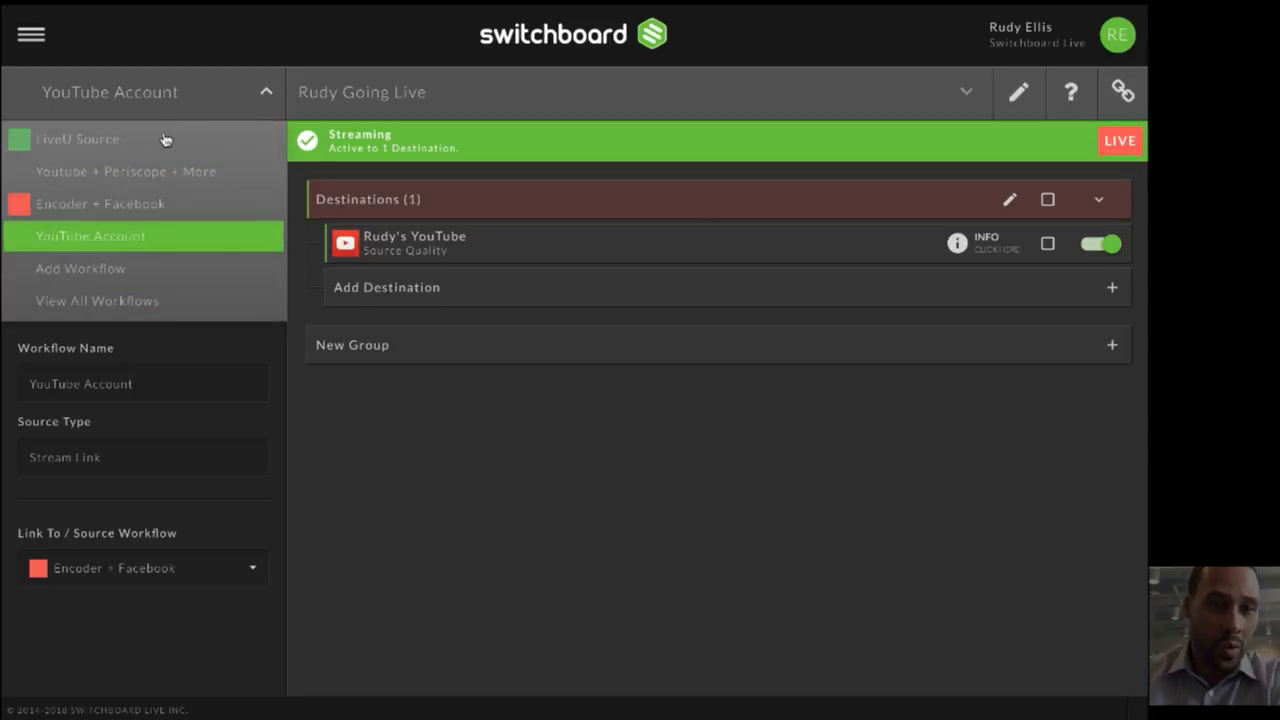
left_click(163, 203)
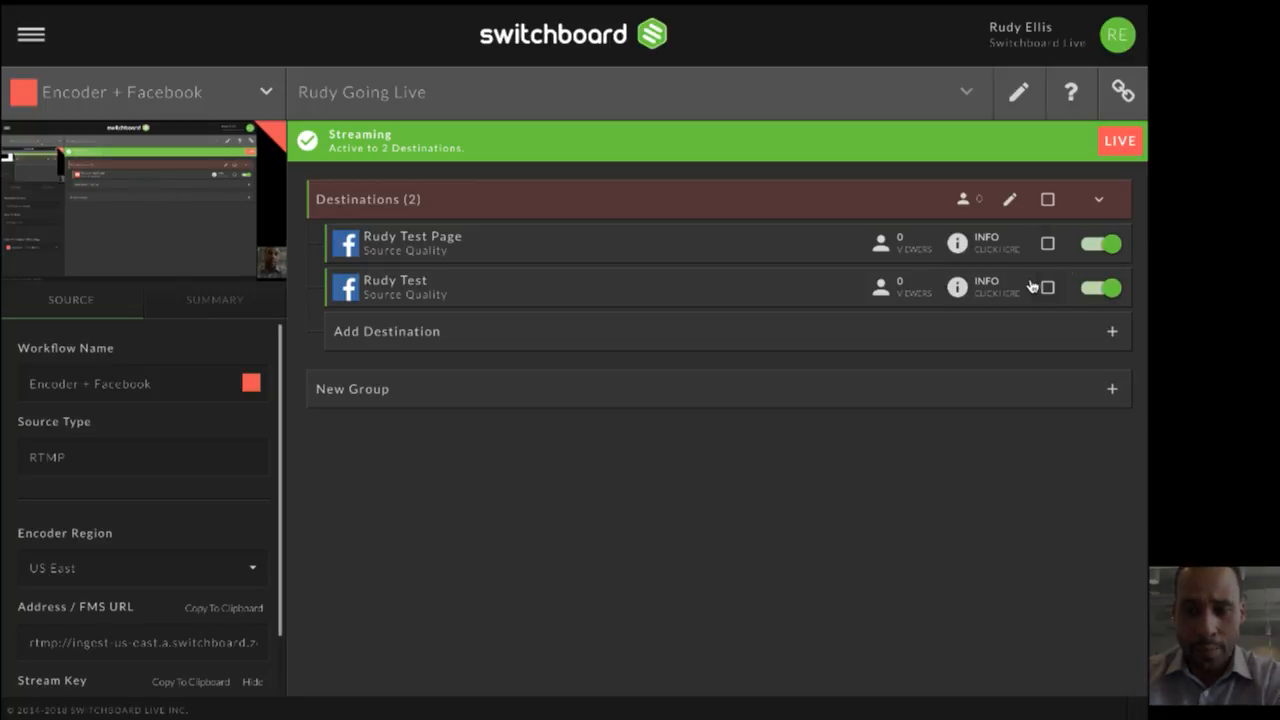
left_click(1093, 250)
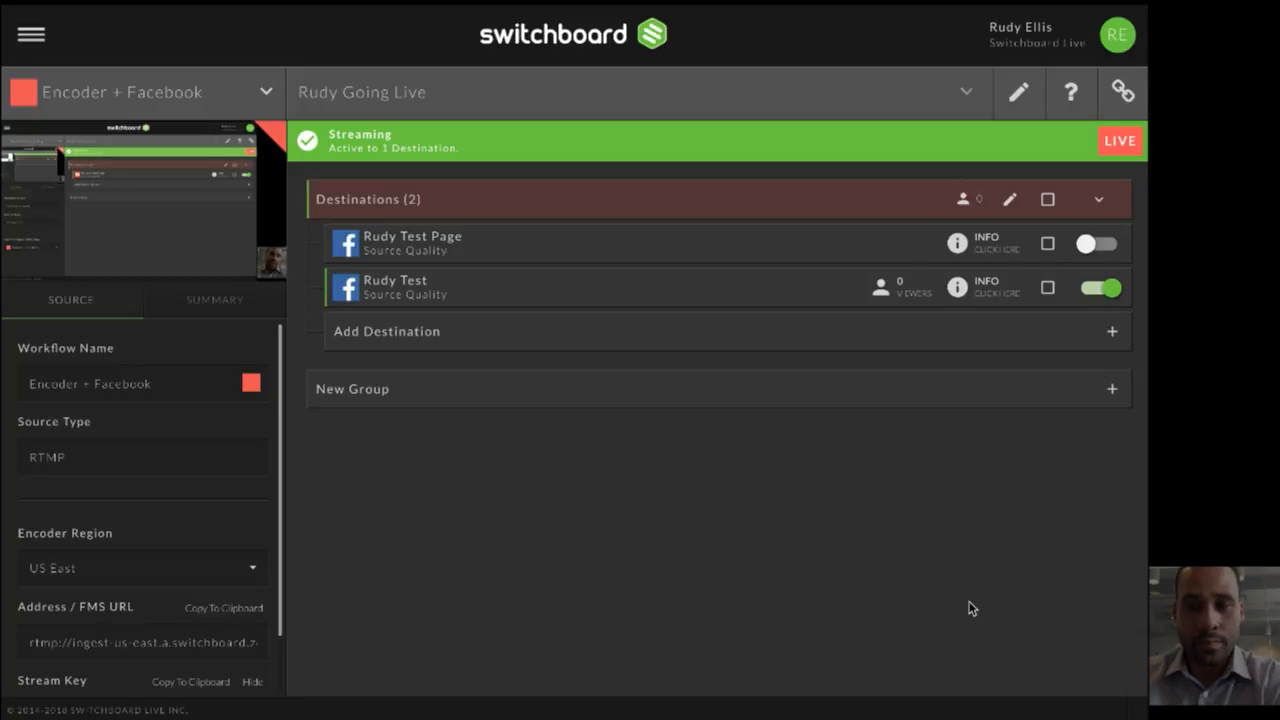
left_click(1047, 245)
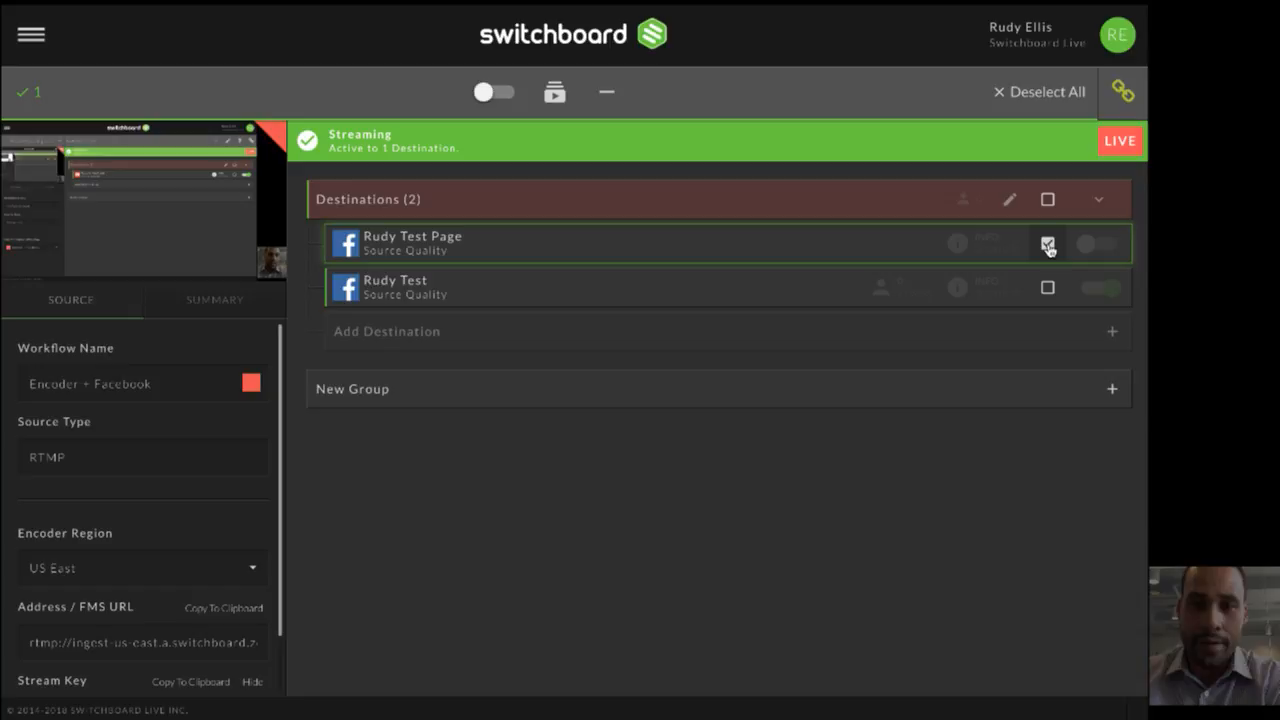
left_click(554, 92)
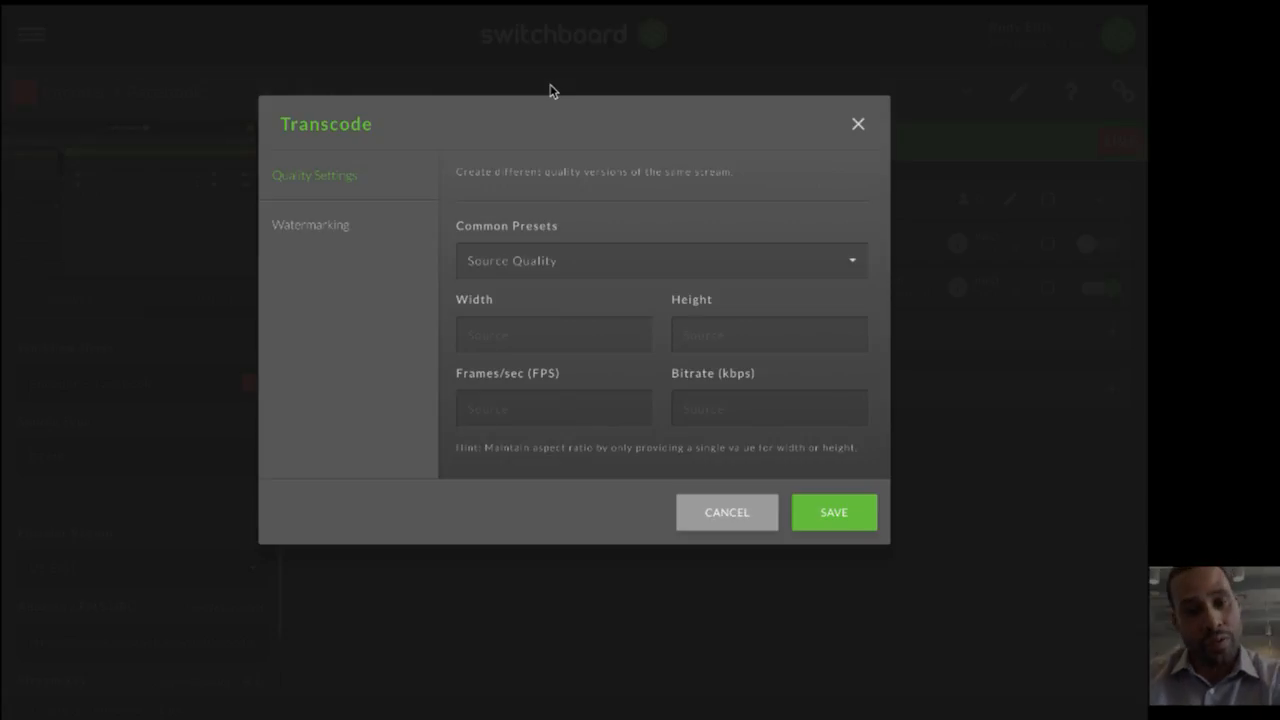
left_click(572, 252)
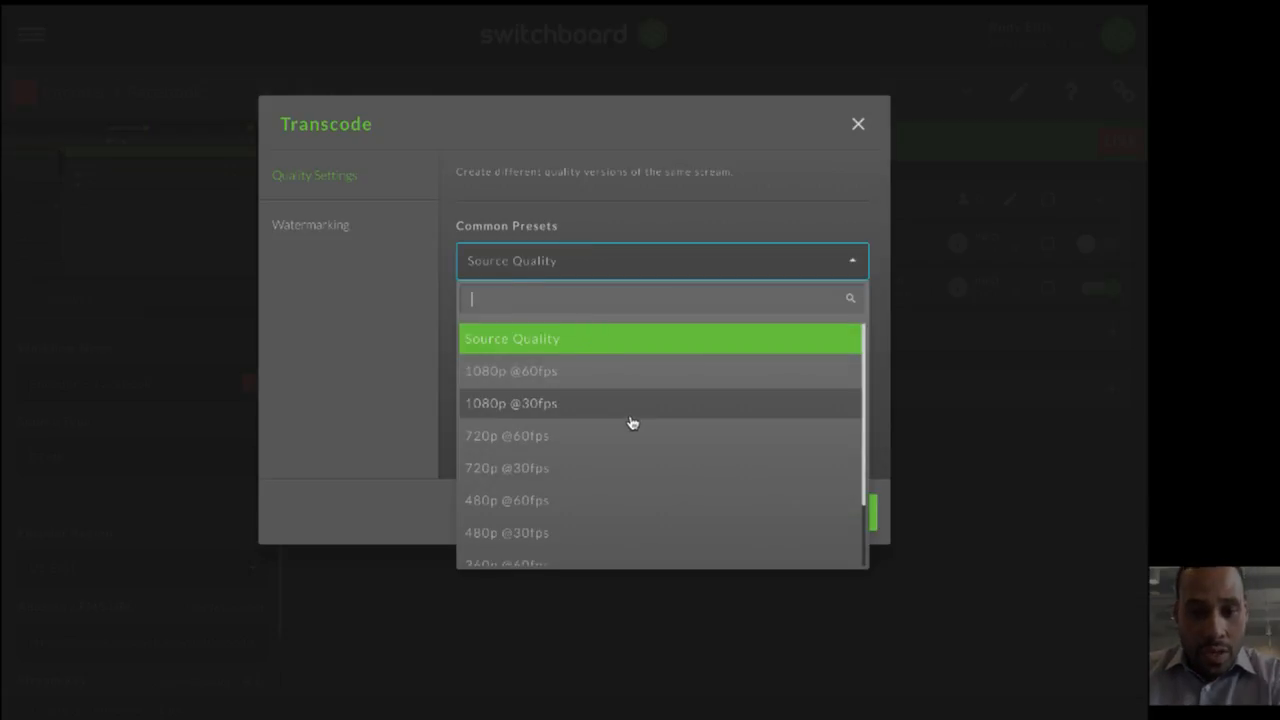
left_click(543, 474)
left_click(753, 420)
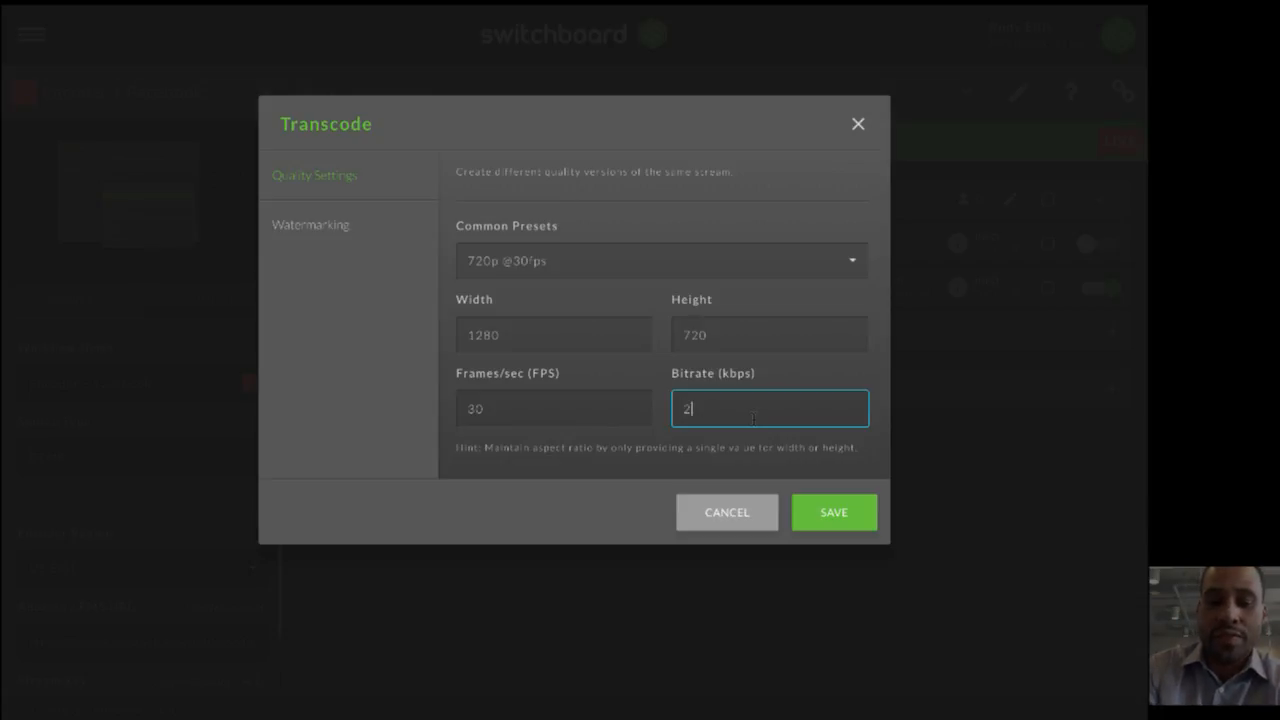
left_click(830, 513)
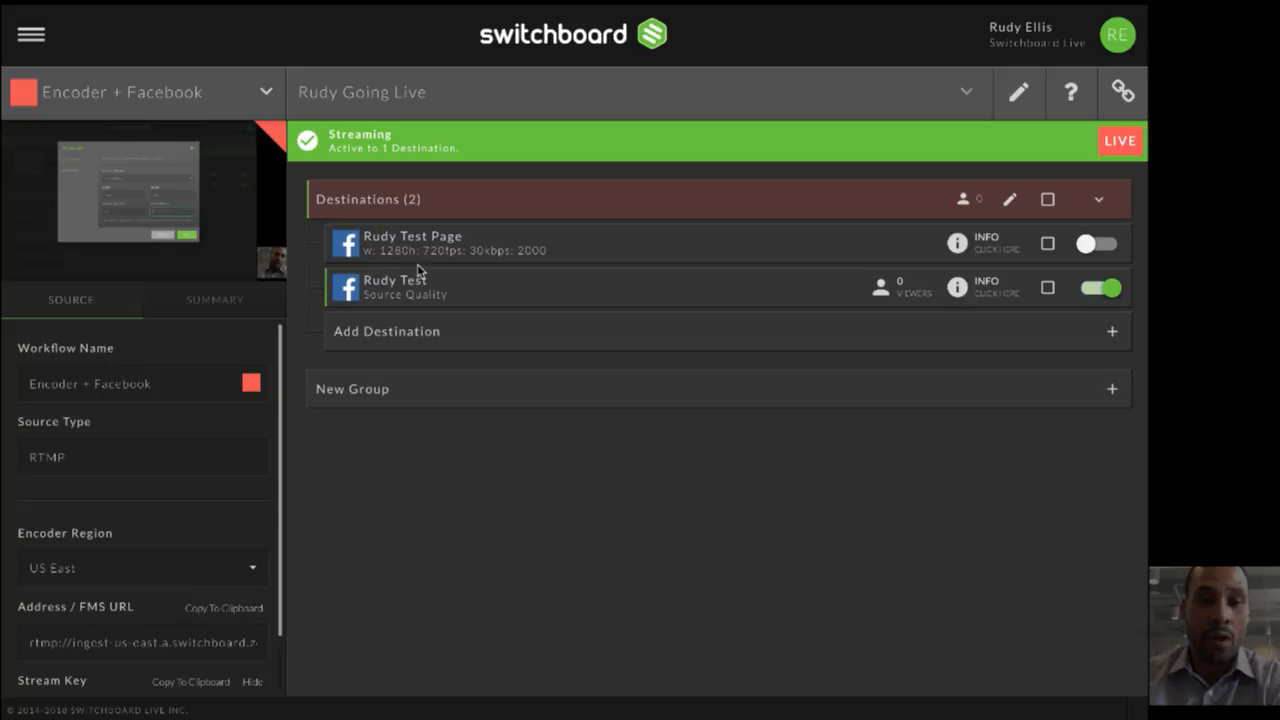
left_click(246, 309)
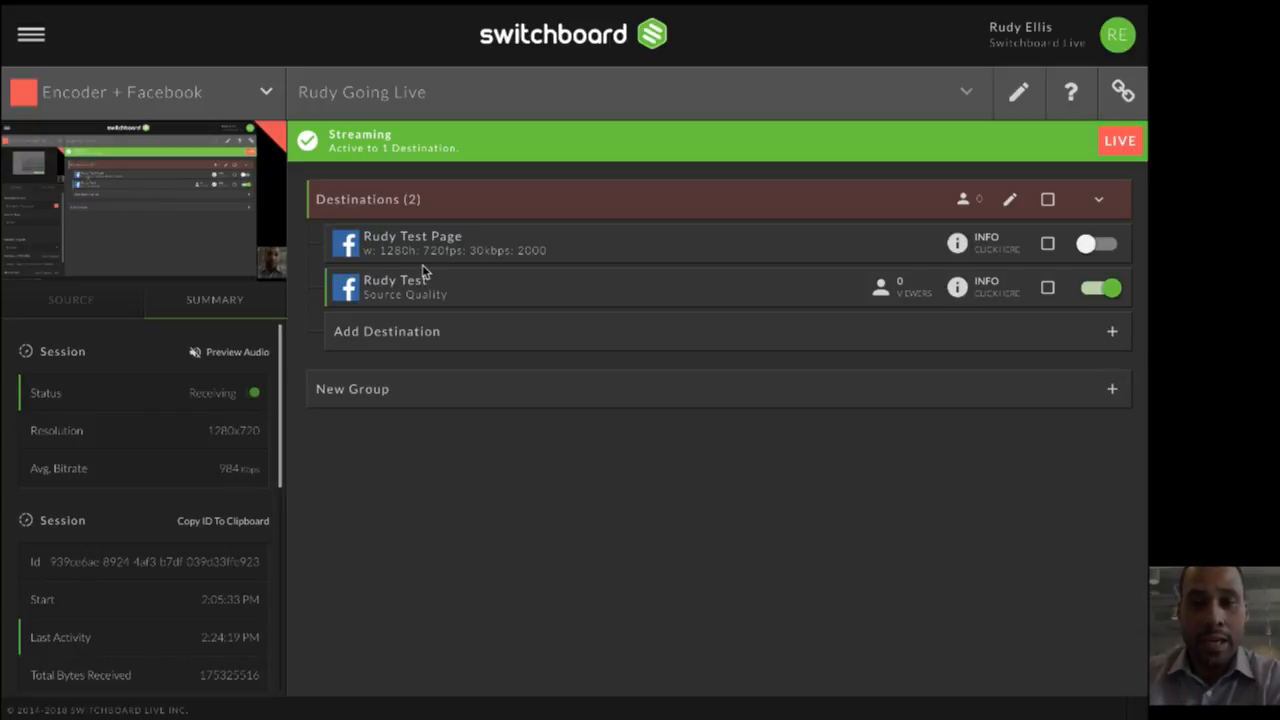
- Upload switchboard_logo_oneColor_light.png as a new watermark asset labelled "image 1" in the "Test Page" destination's transcode settings
left_click(1047, 250)
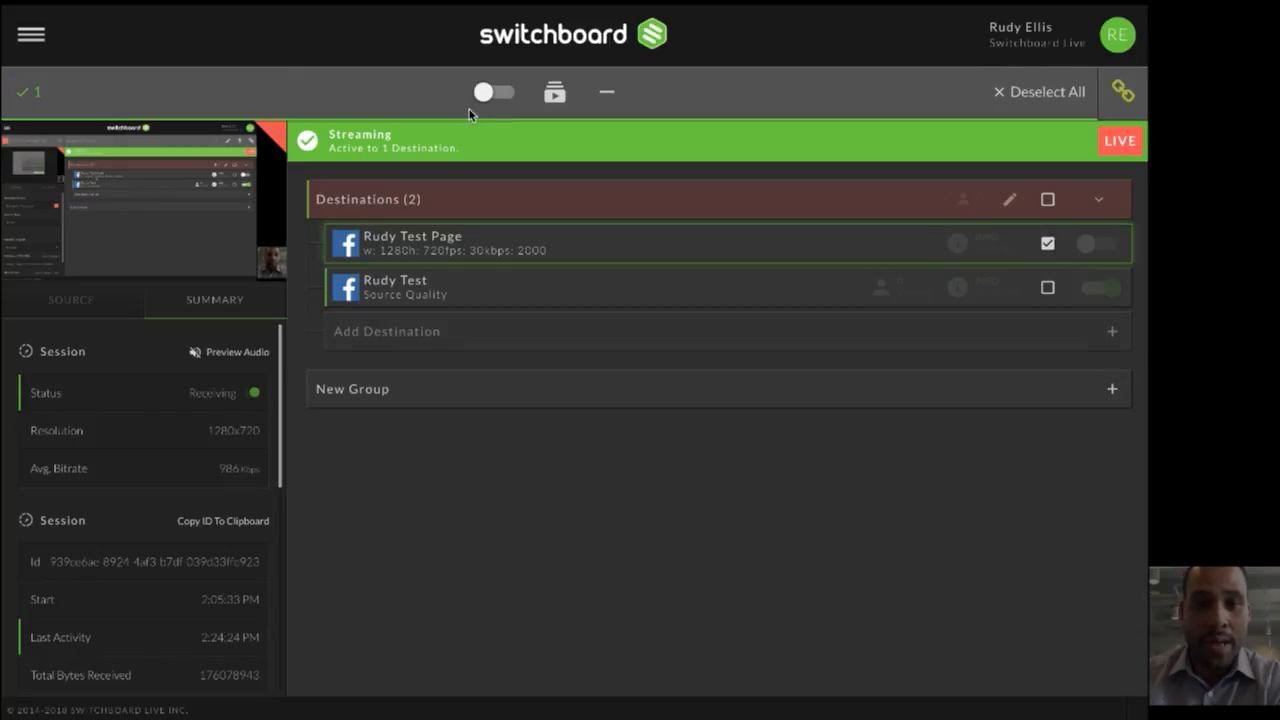
left_click(556, 93)
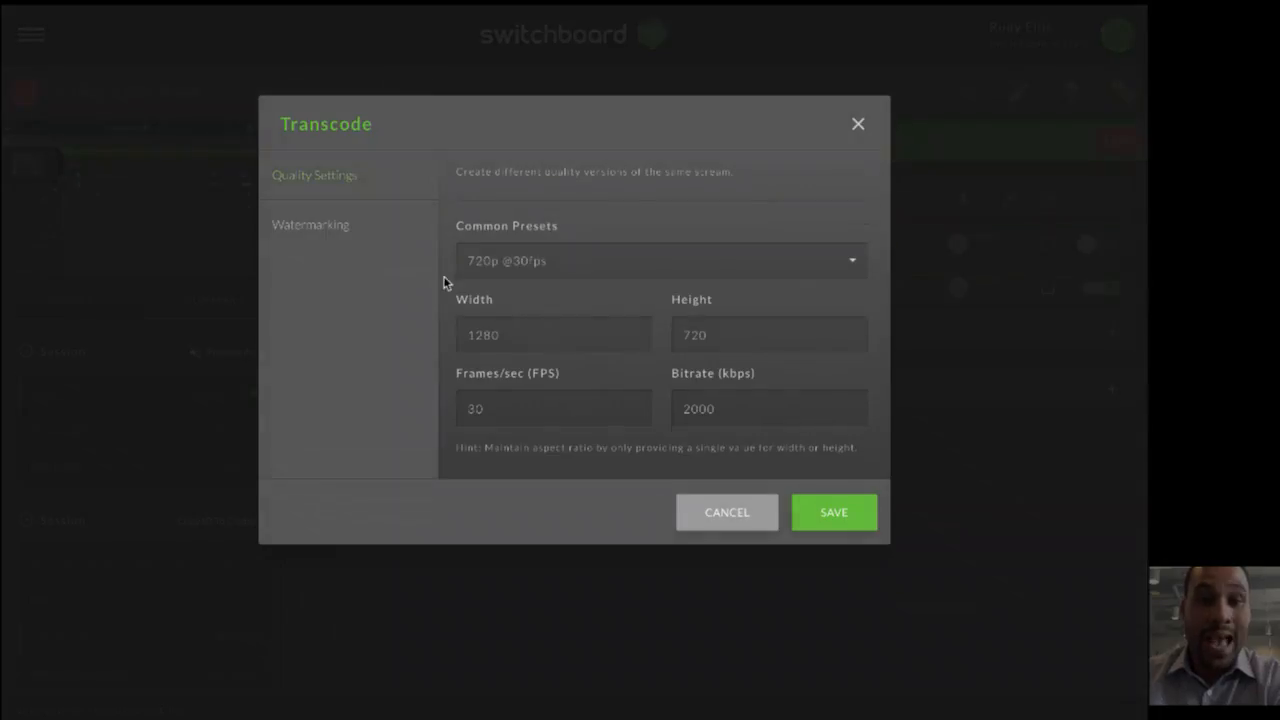
left_click(339, 229)
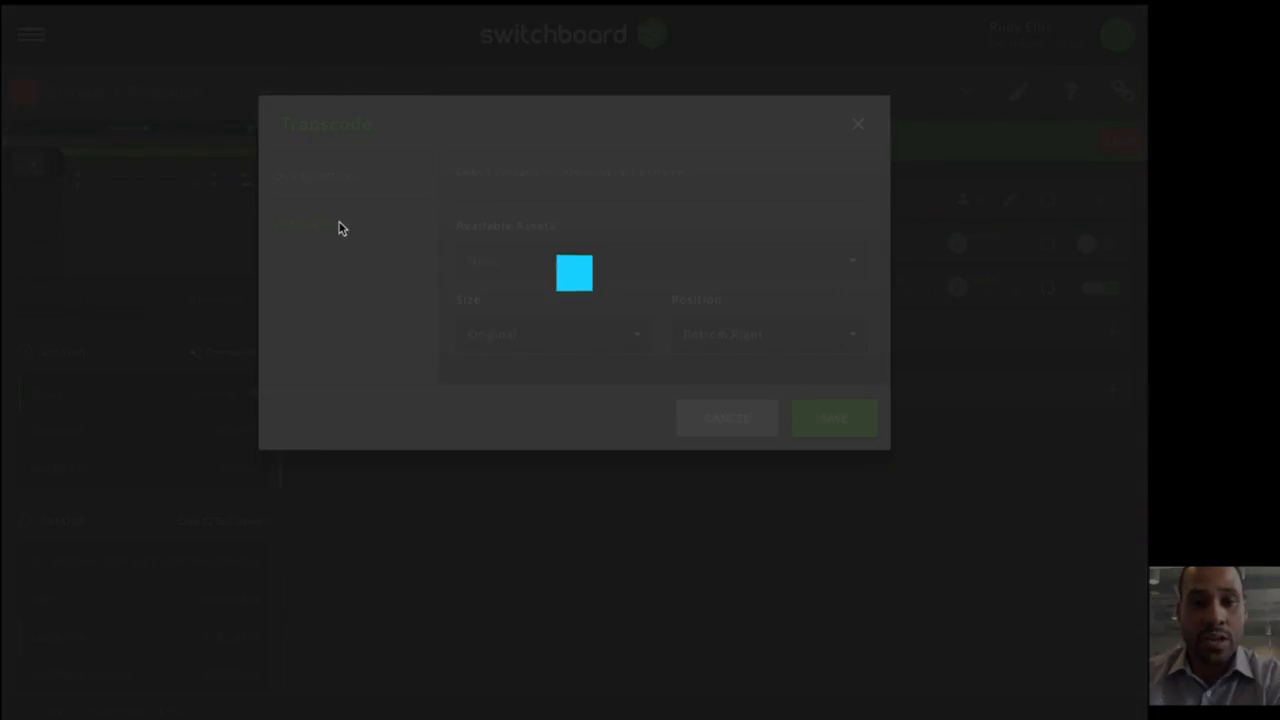
left_click(565, 262)
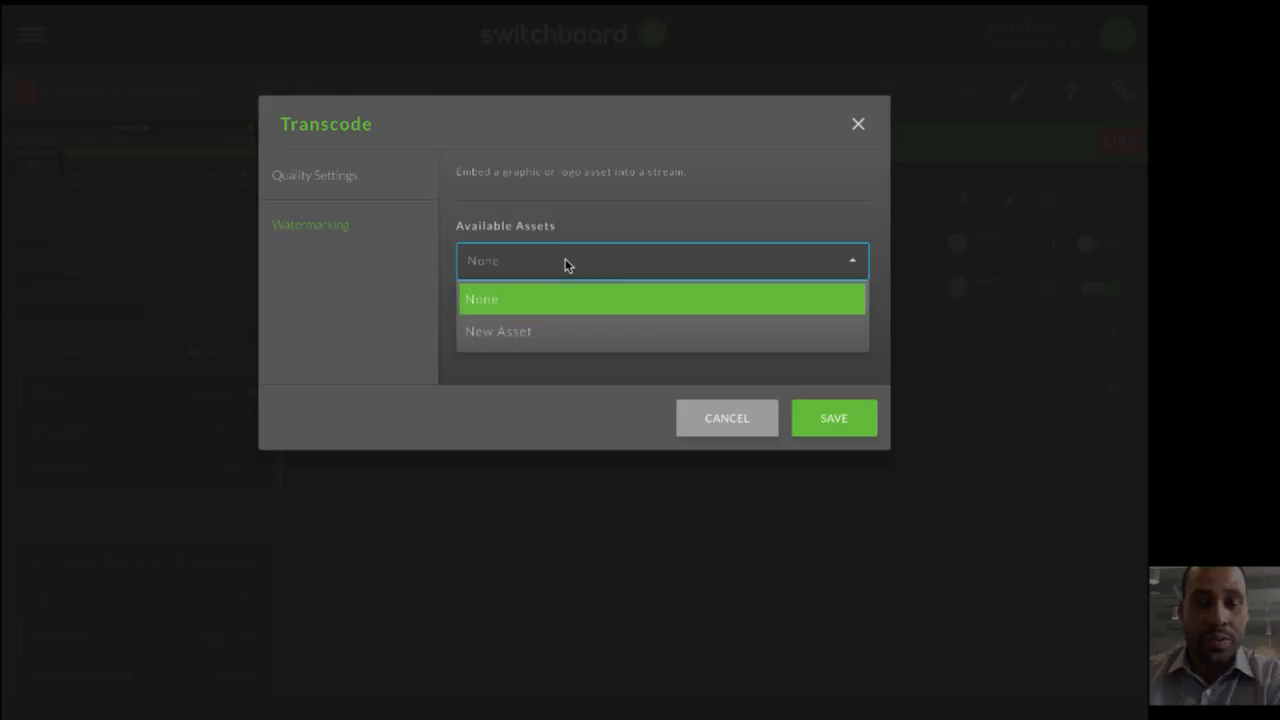
left_click(555, 335)
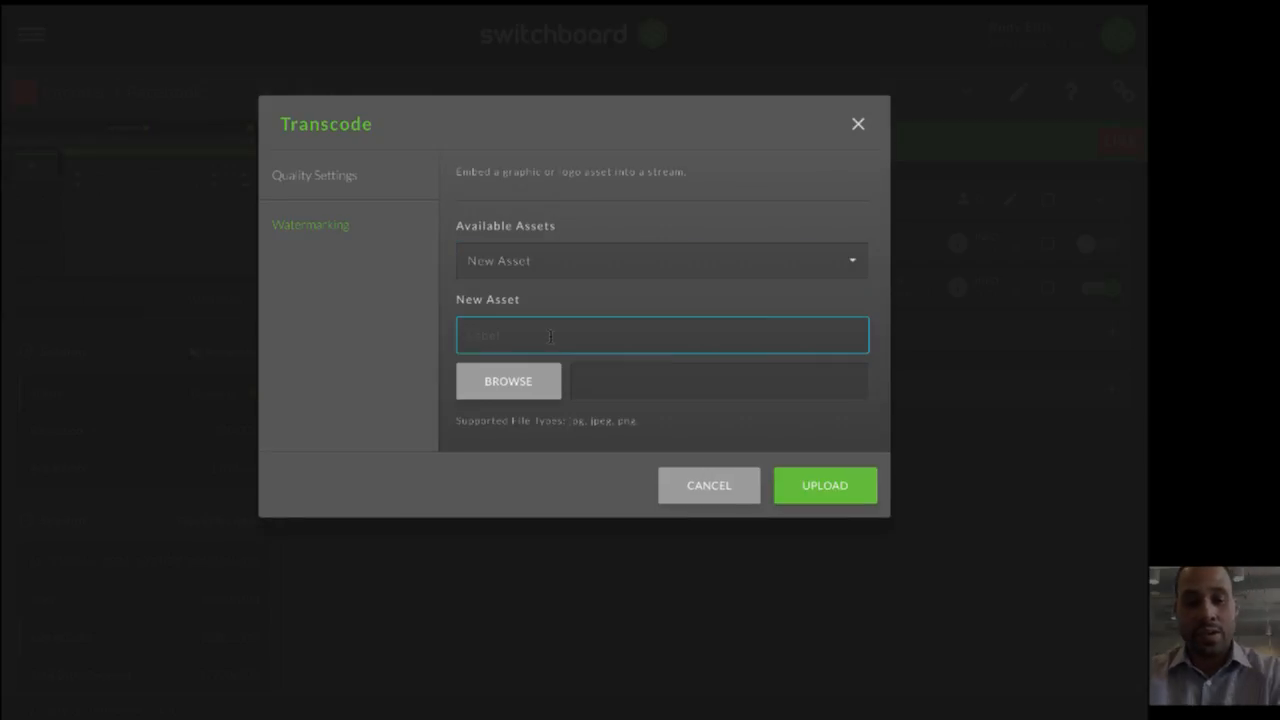
type("image 1")
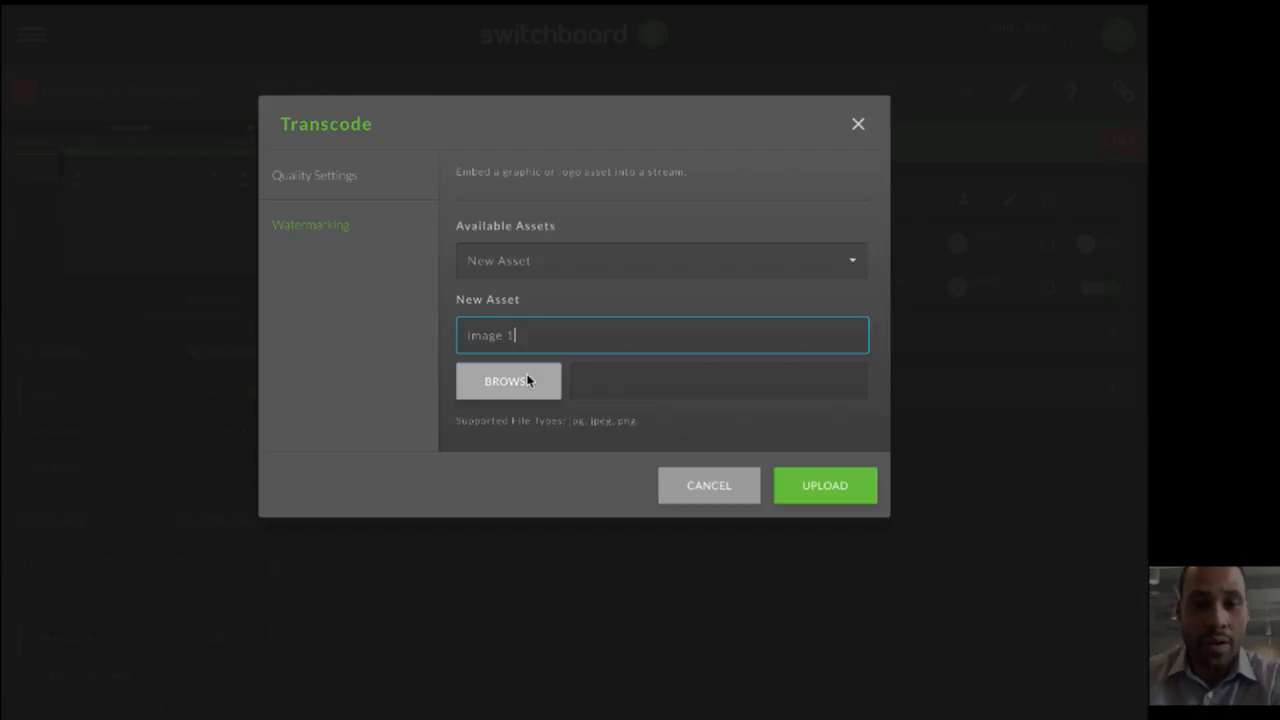
left_click(527, 375)
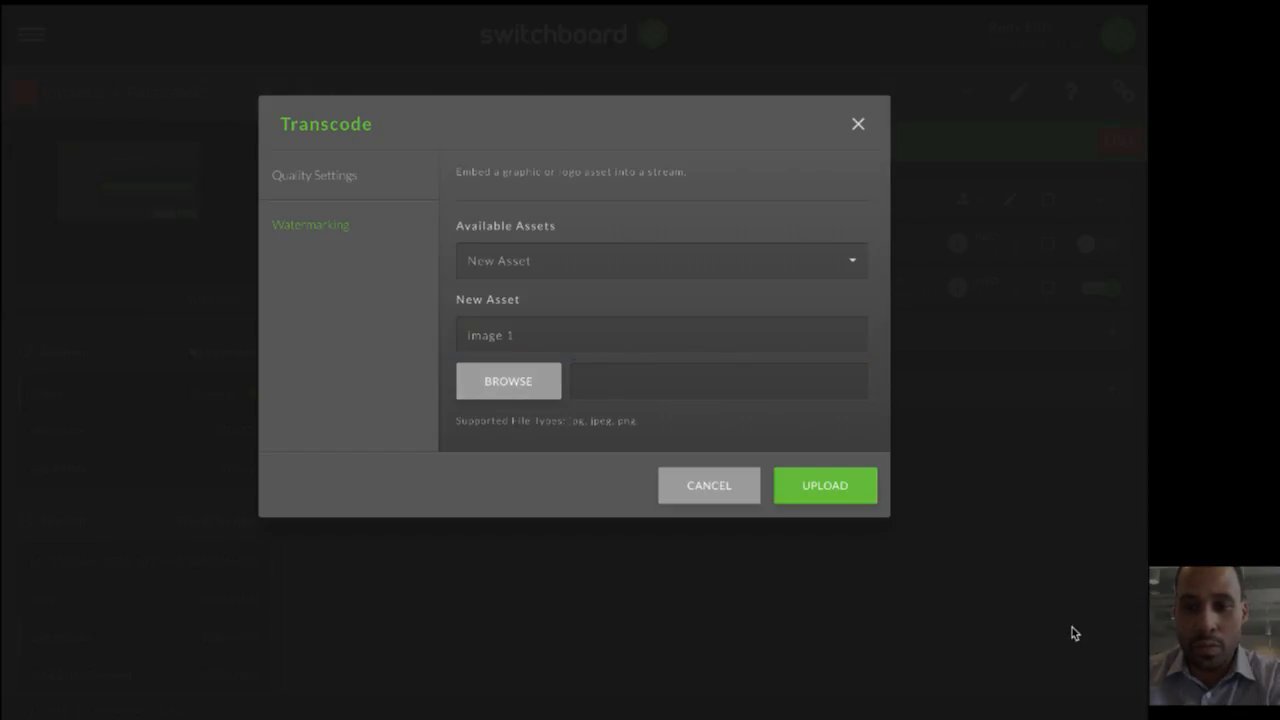
left_click(780, 498)
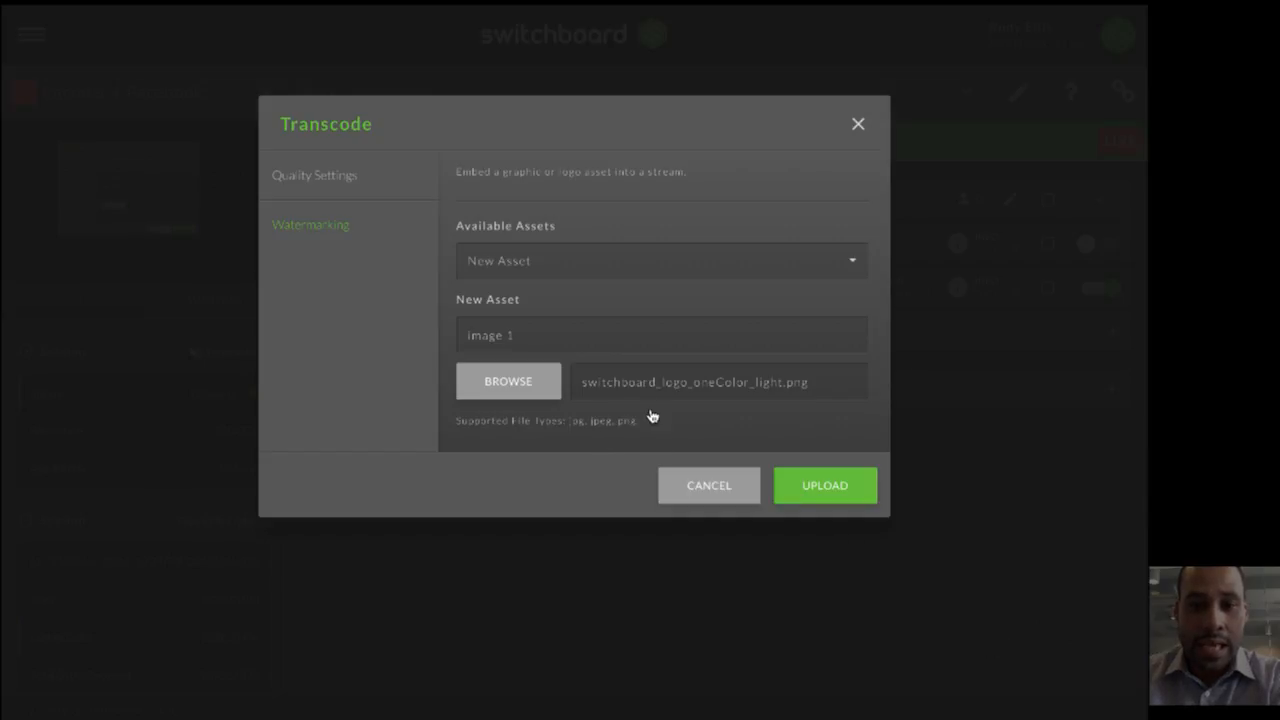
left_click(824, 489)
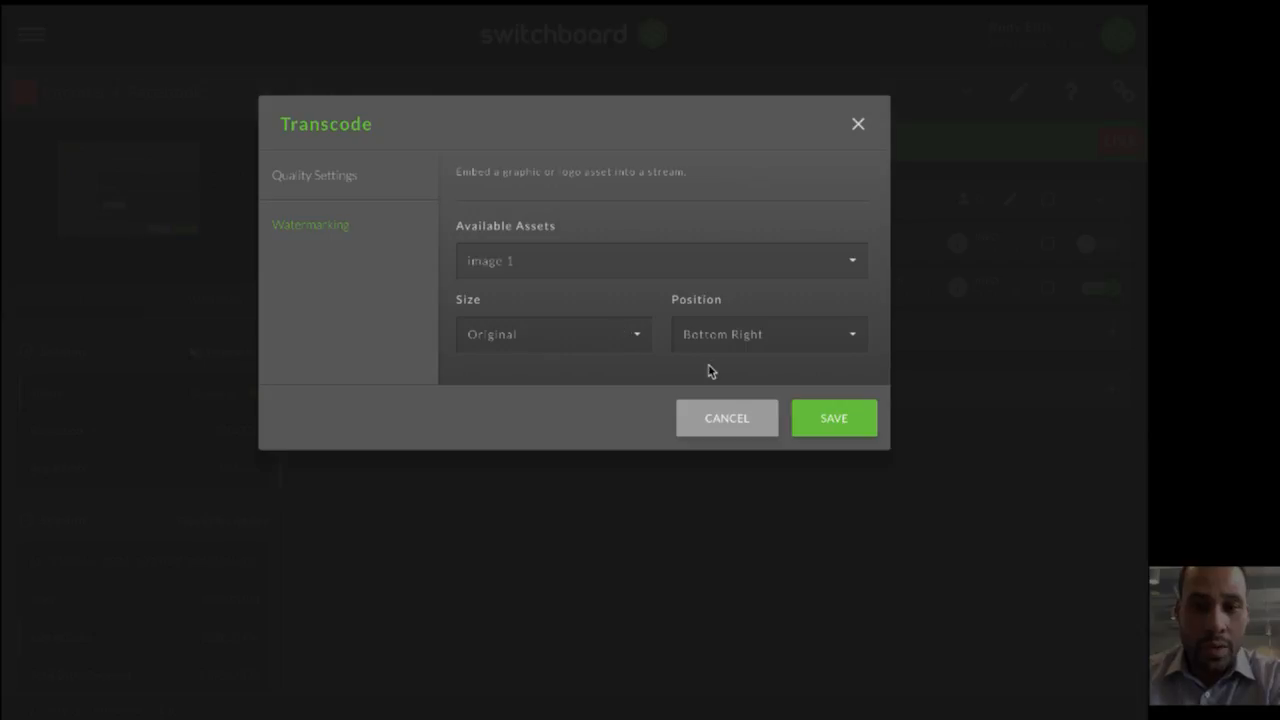
- Set the watermark's size to Small, keep its Bottom Right position and save the transcode settings
left_click(595, 331)
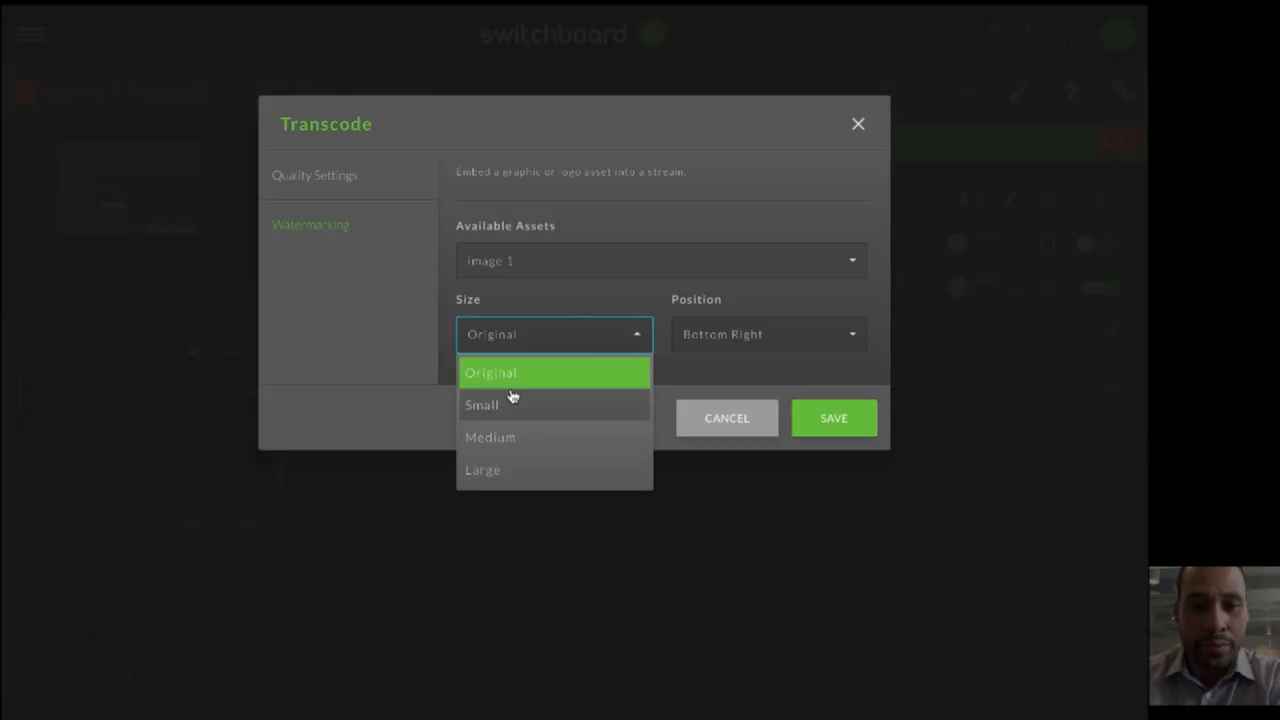
left_click(510, 400)
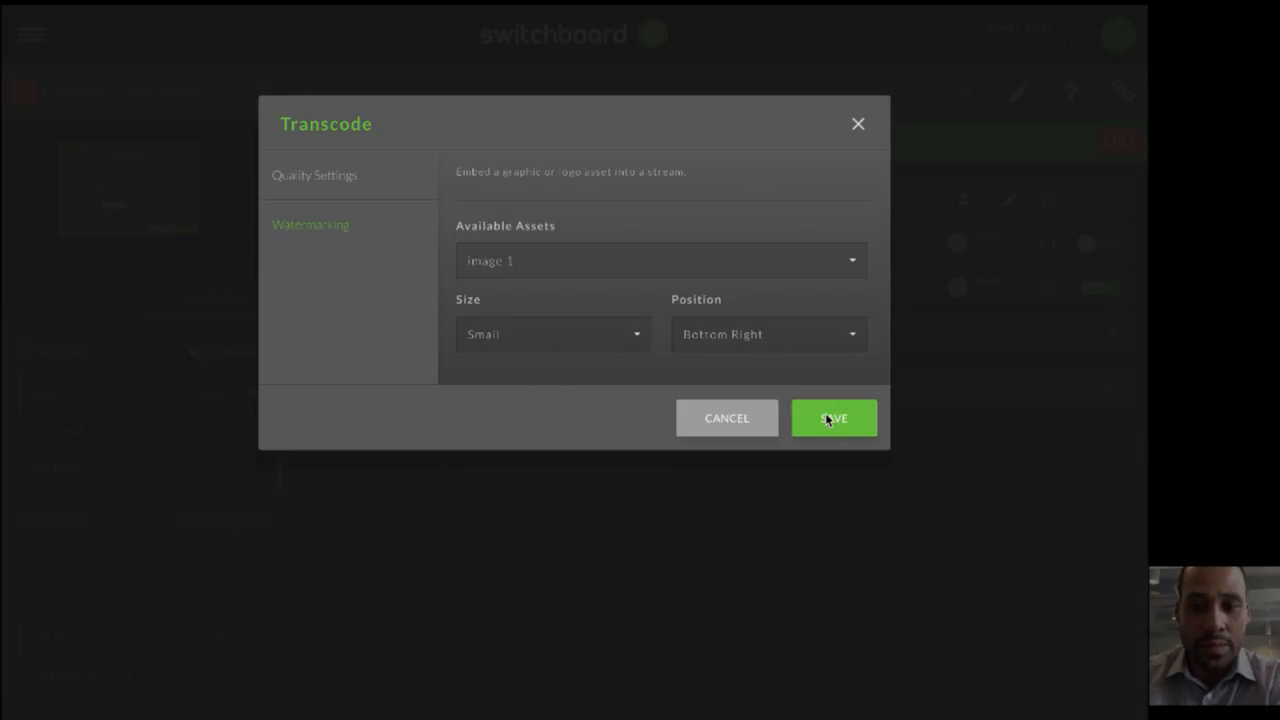
left_click(828, 419)
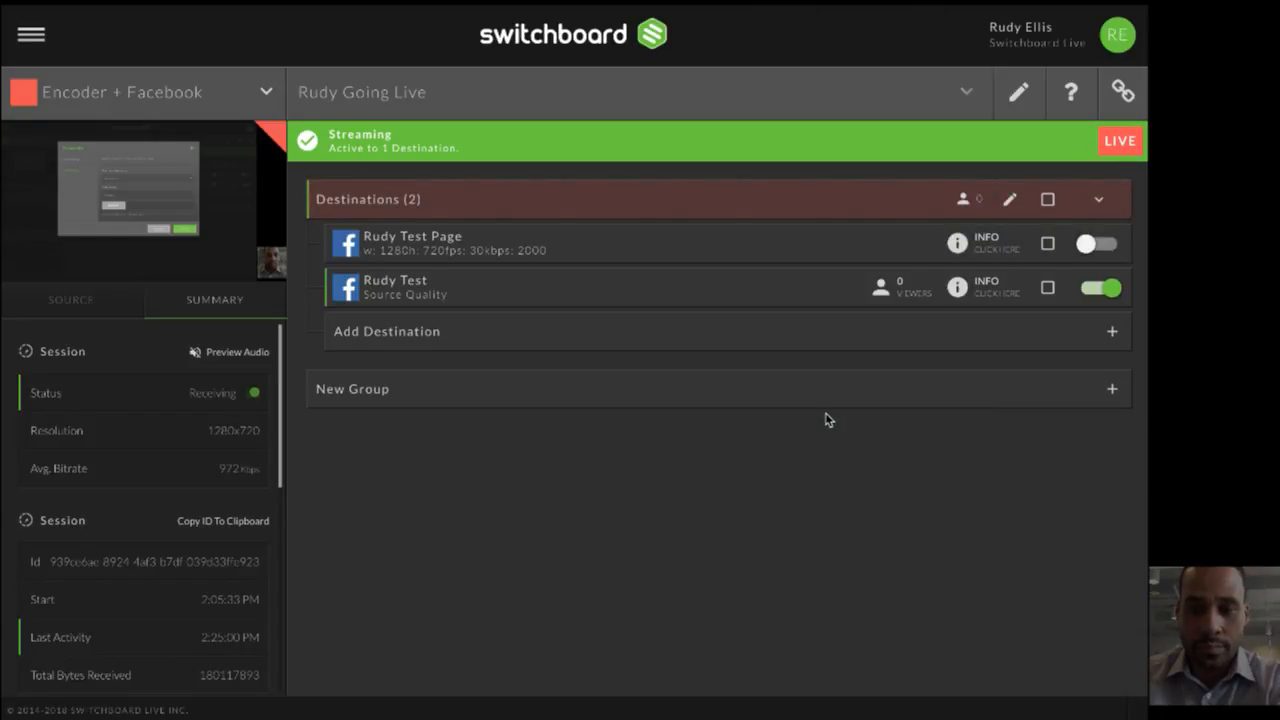
- Start streaming to the "Test Page" destination, open its Facebook live post and play the video to check the watermark
left_click(1092, 246)
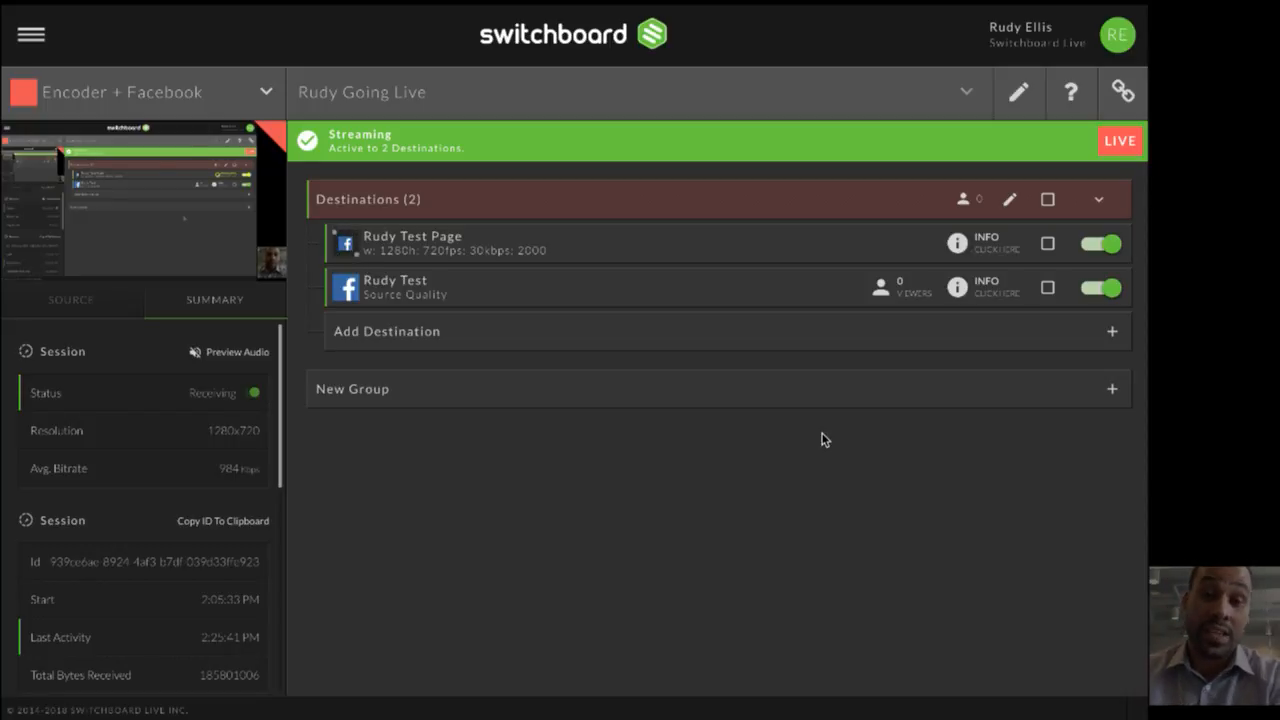
left_click(347, 245)
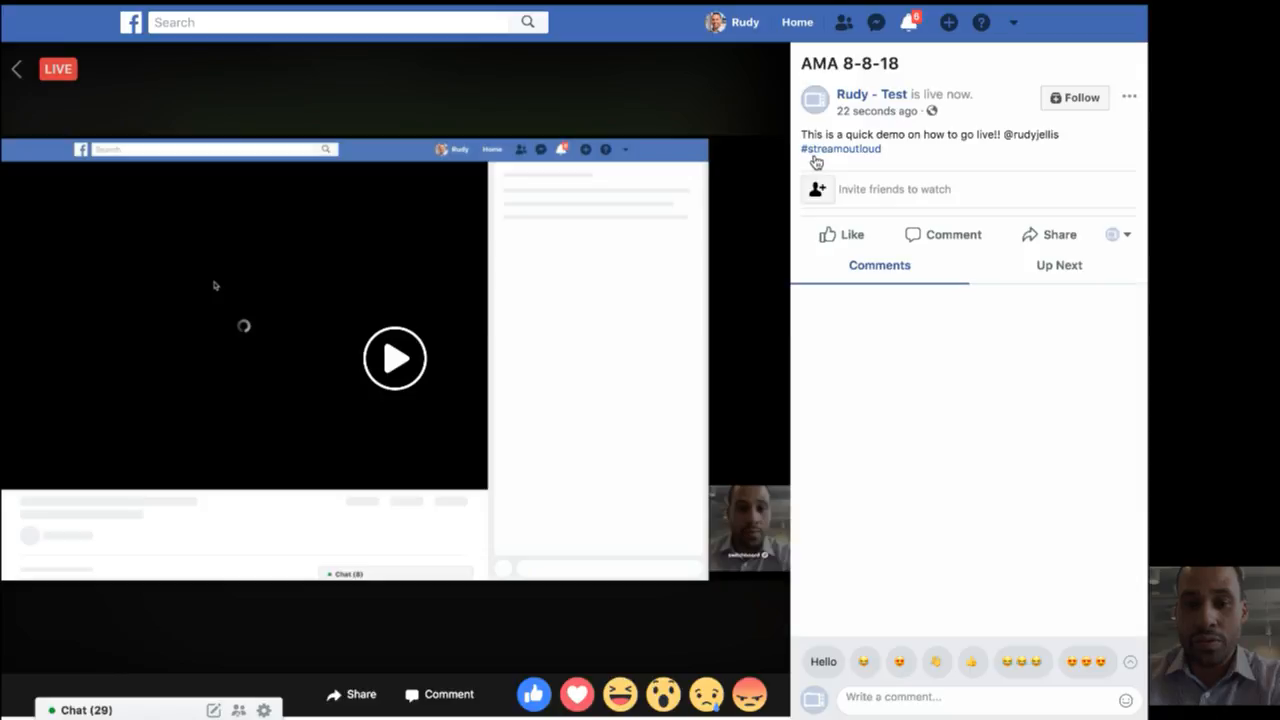
left_click(412, 352)
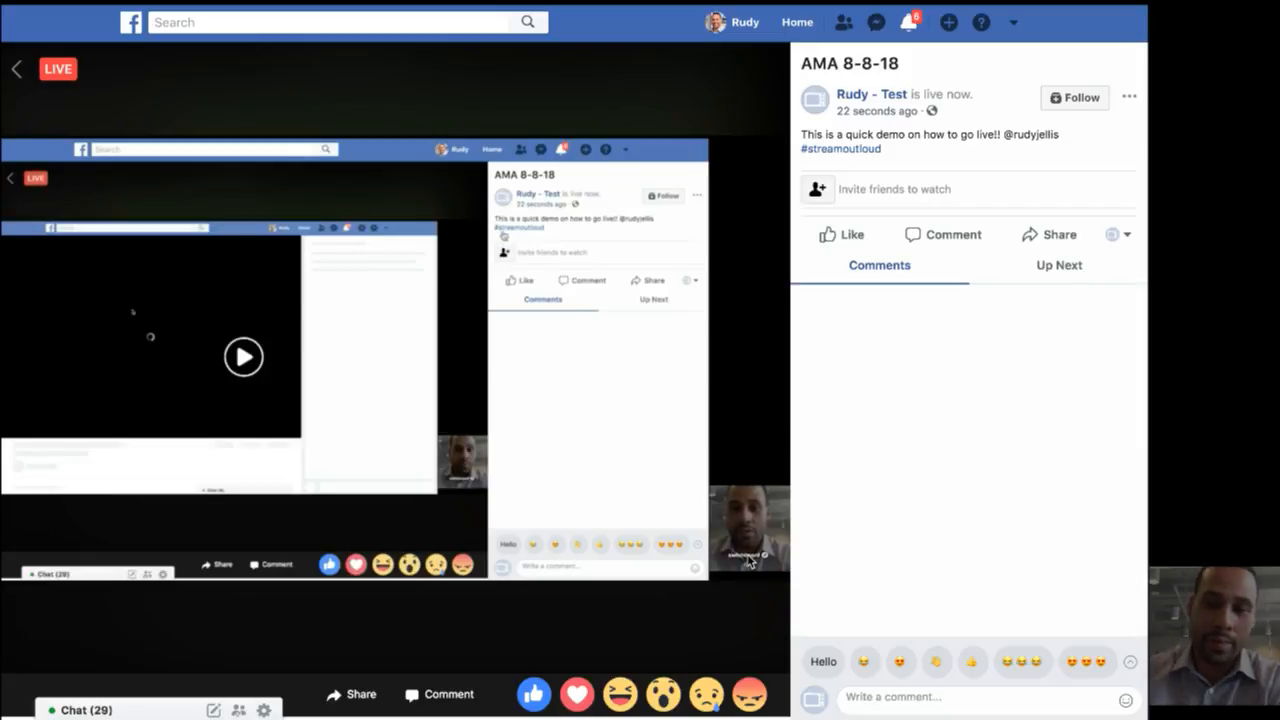
mouse_move(751, 566)
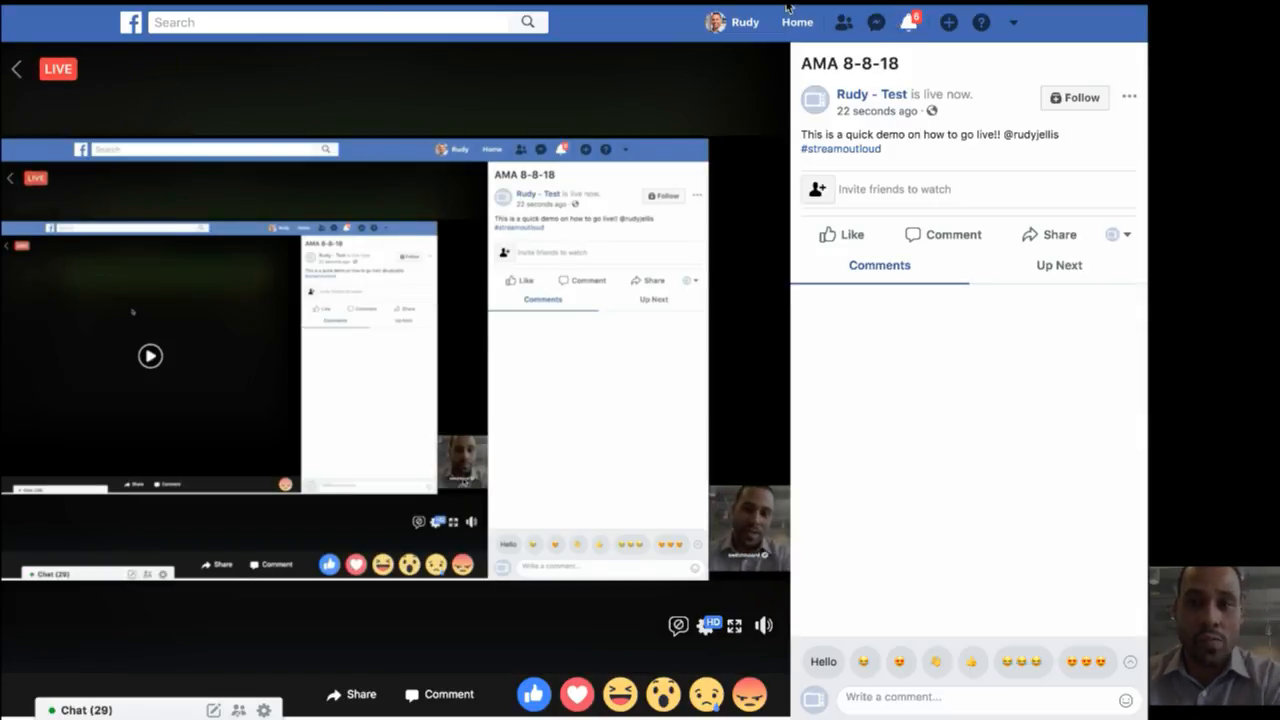
- Close the Facebook live video page and return to the Encoder + Facebook workflow in Switchboard Cloud
mouse_move(787, 2)
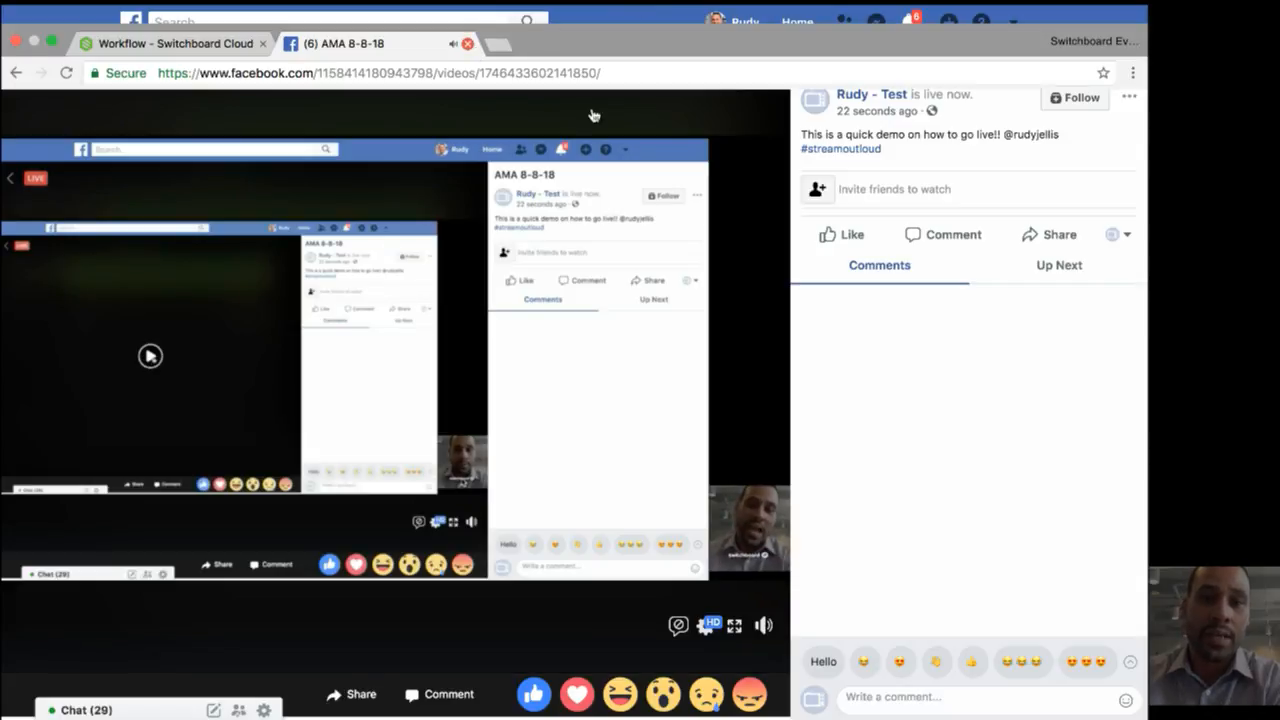
key("ctrl+Tab")
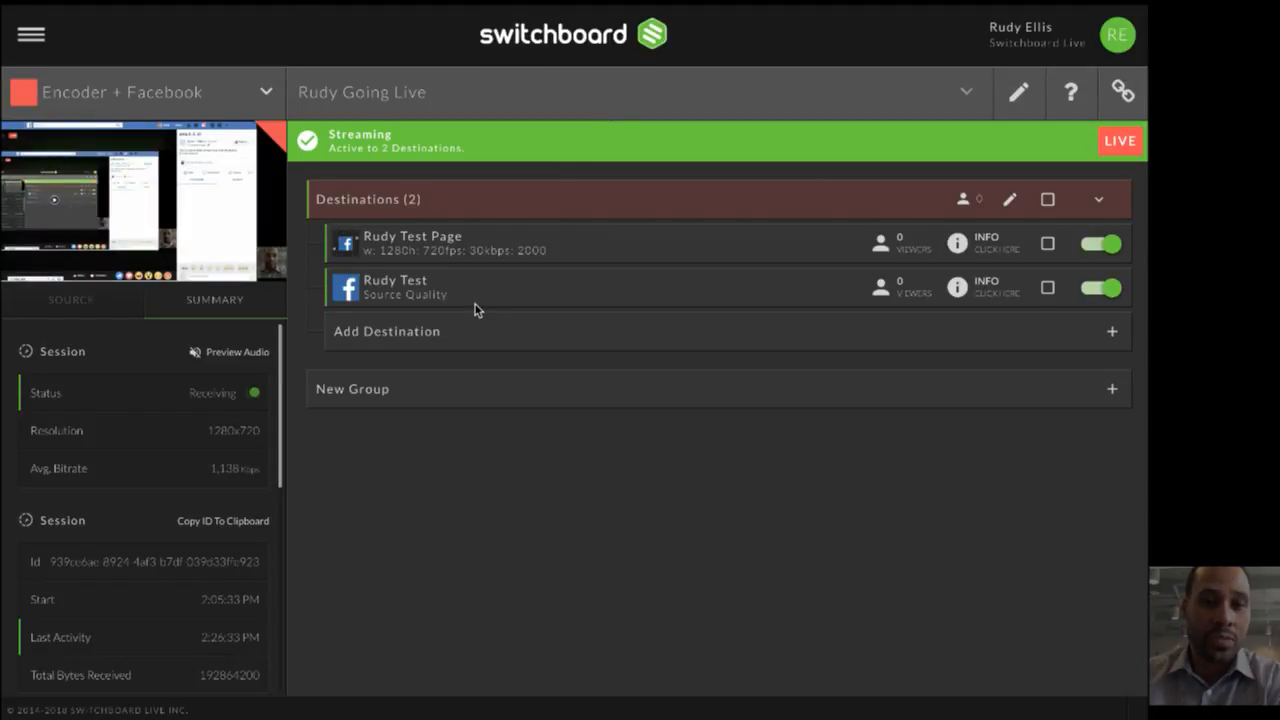
mouse_move(31, 21)
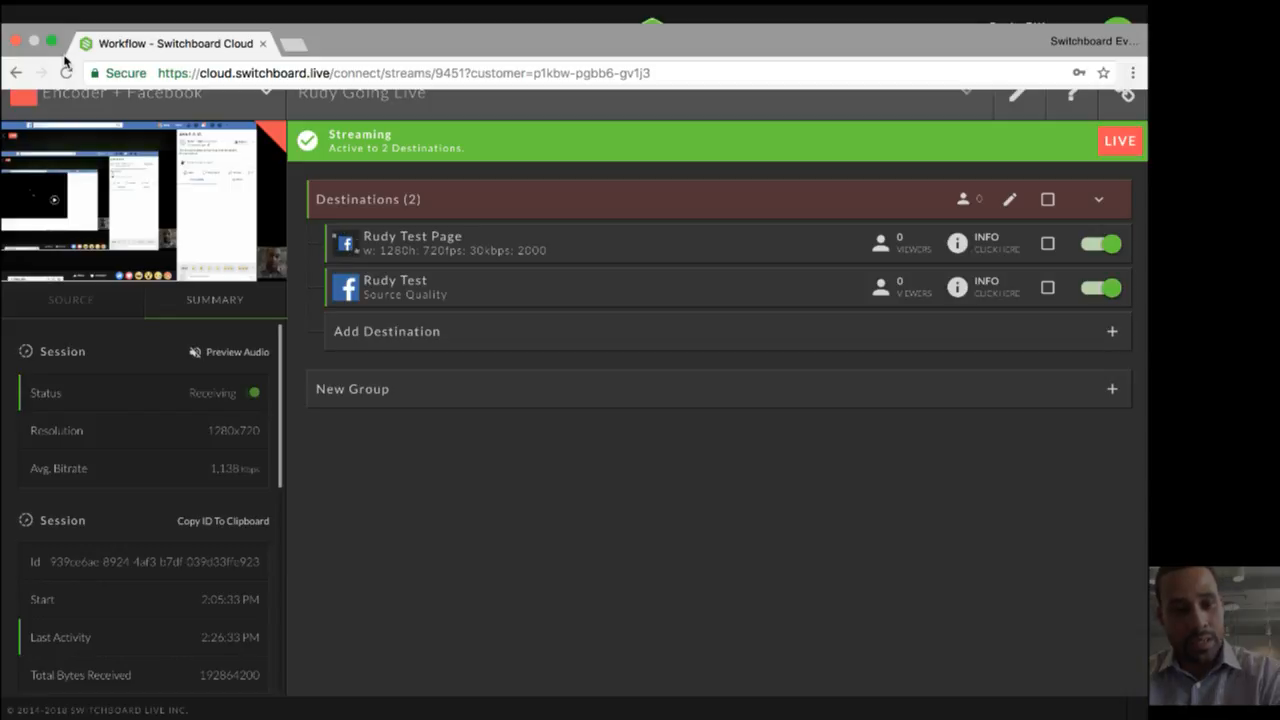